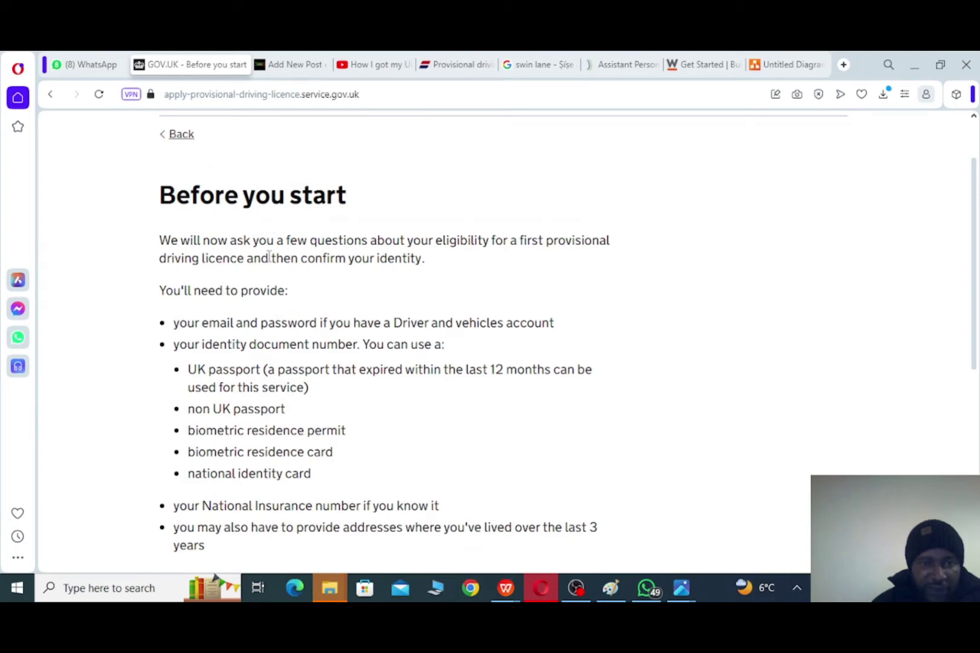
# Read through the 'Before you start' guidance and continue to the eligibility questions.
pyautogui.scroll(2, 253, 457)
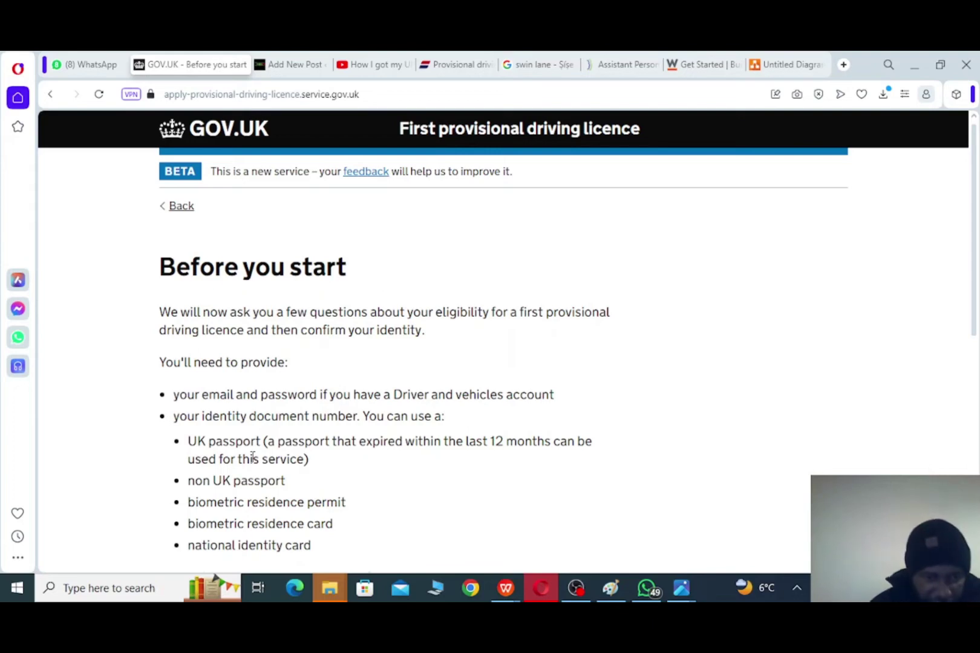
pyautogui.scroll(-8, 253, 458)
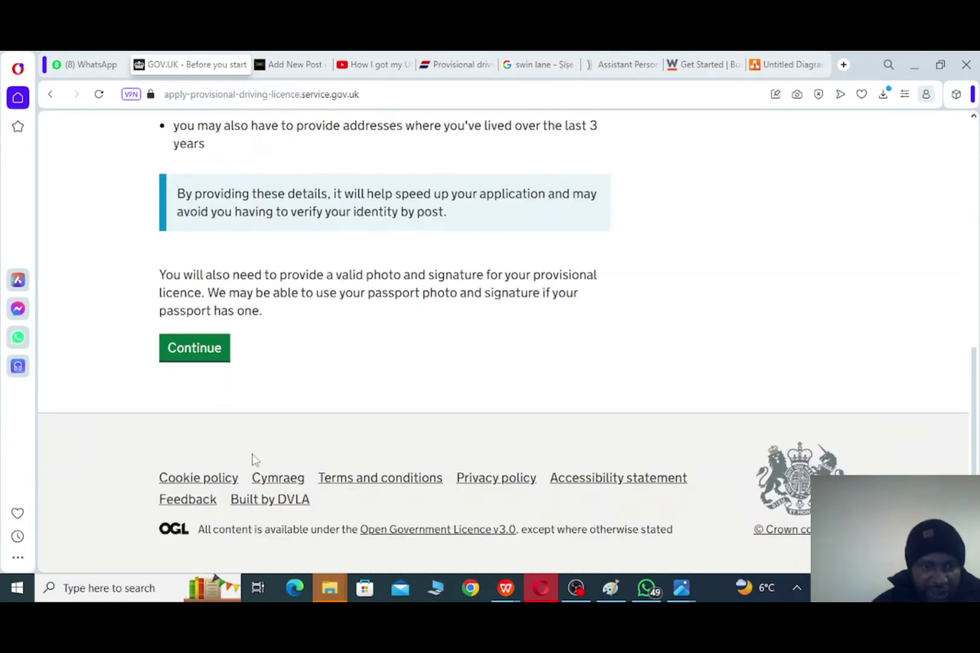
pyautogui.scroll(2, 190, 277)
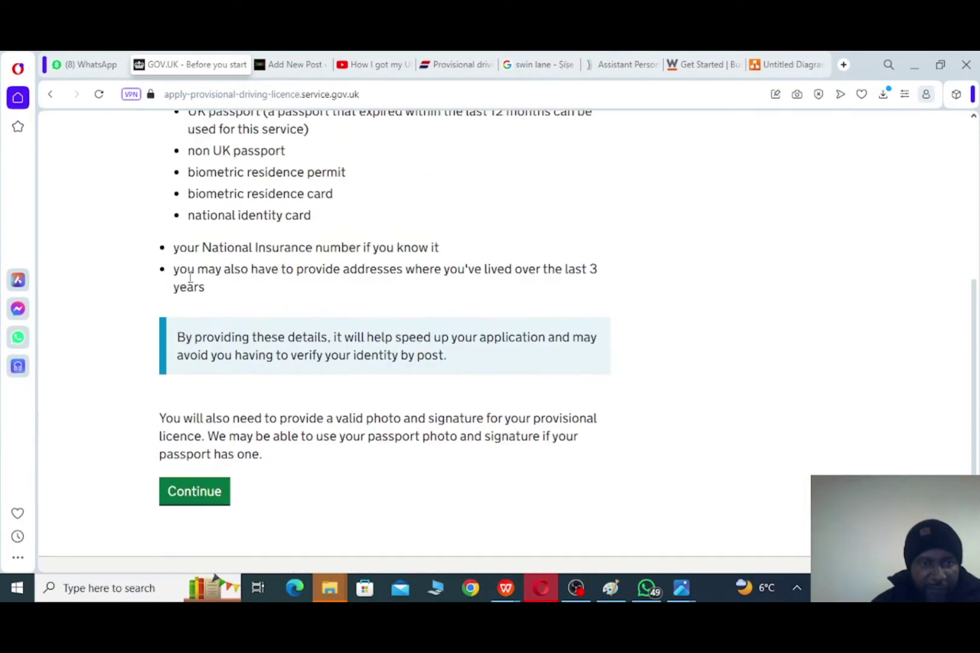
pyautogui.scroll(2, 169, 264)
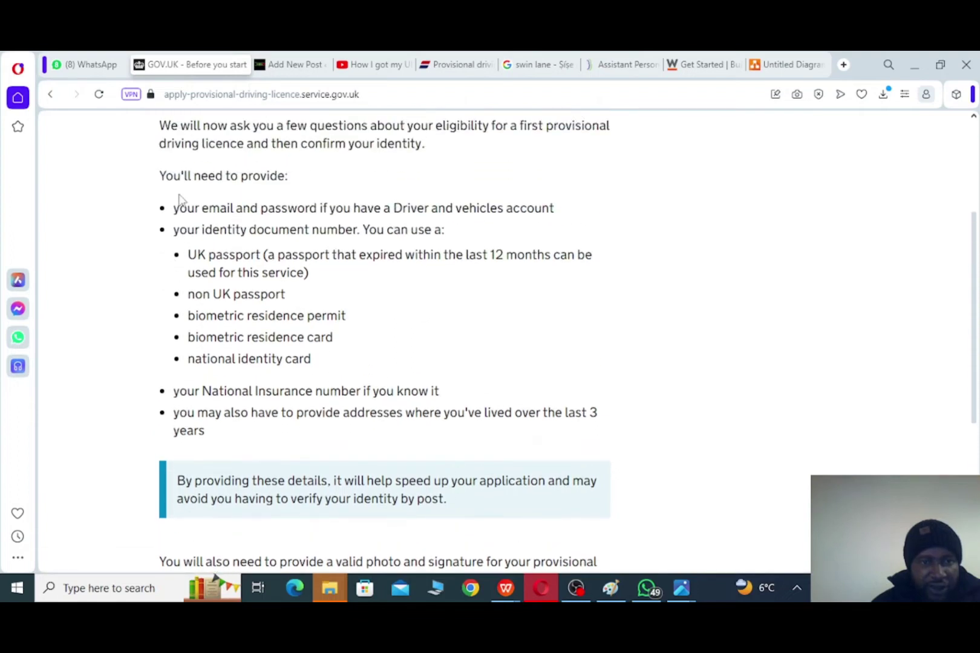
pyautogui.moveTo(161, 176); pyautogui.dragTo(390, 178)
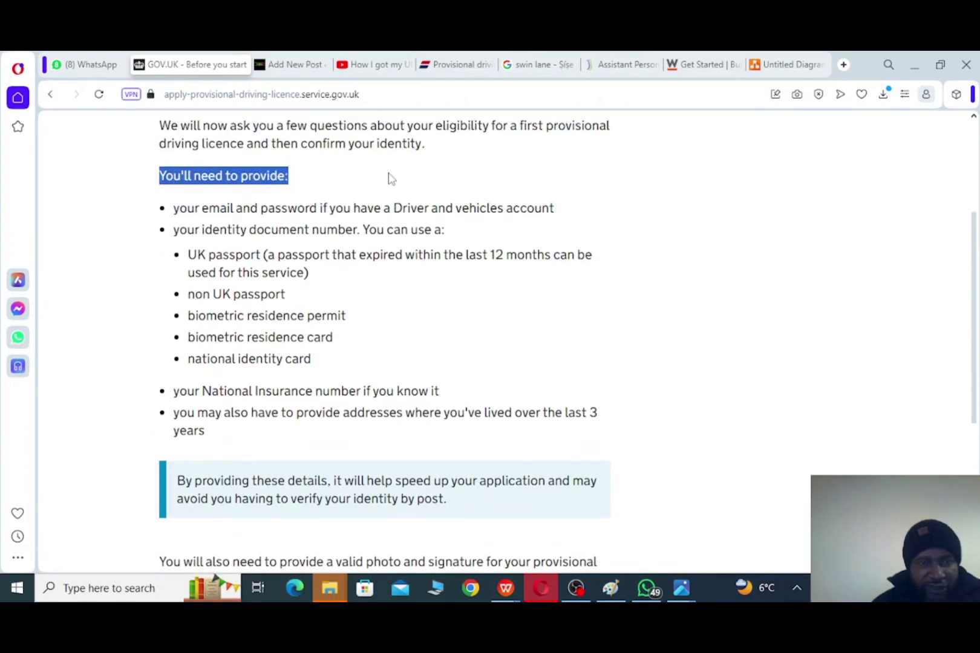
pyautogui.click(325, 213)
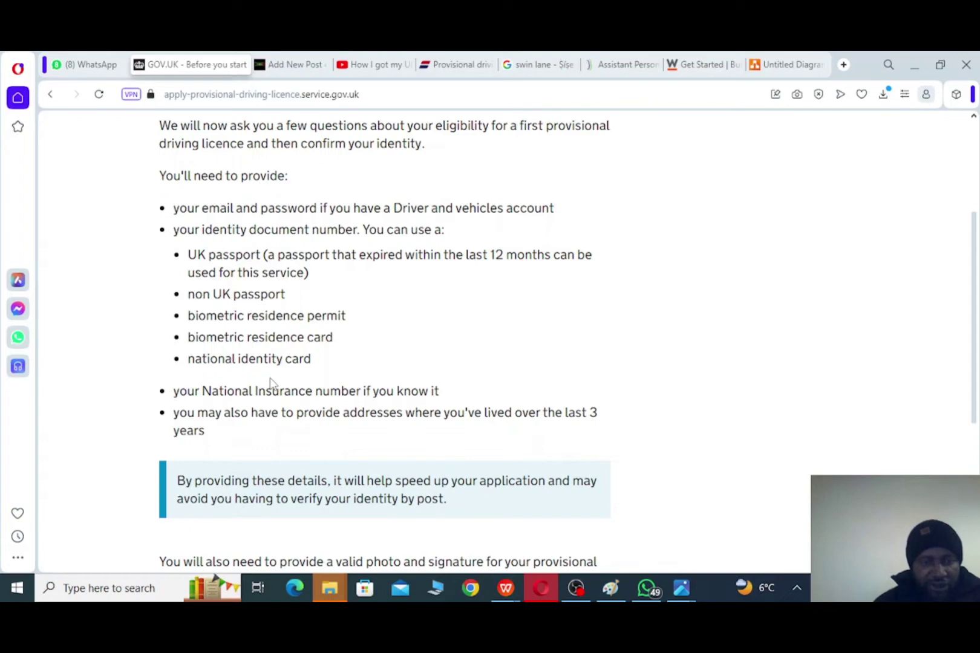
pyautogui.scroll(-4, 271, 382)
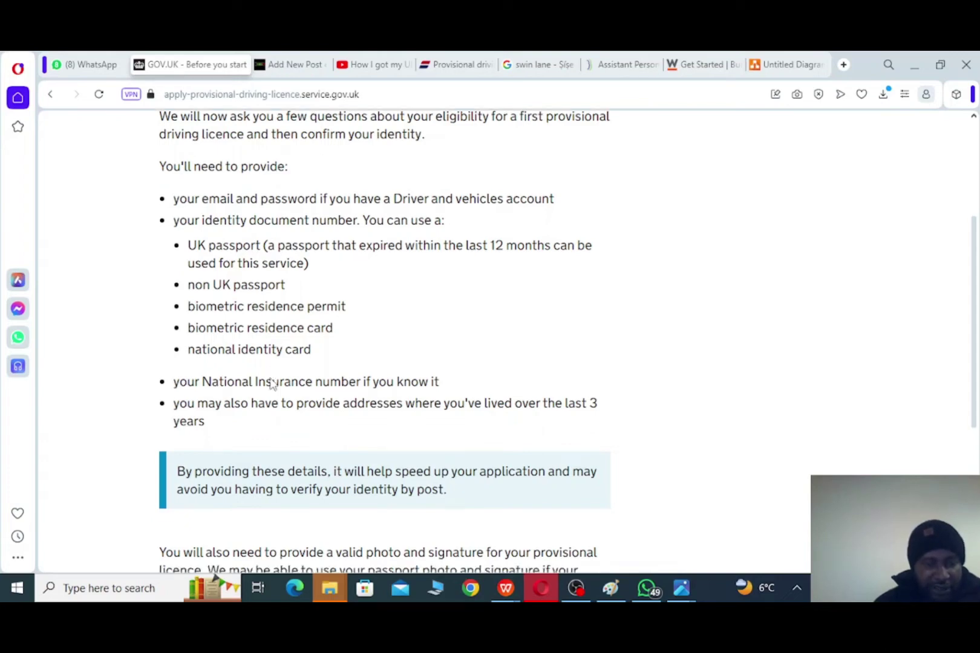
pyautogui.click(191, 427)
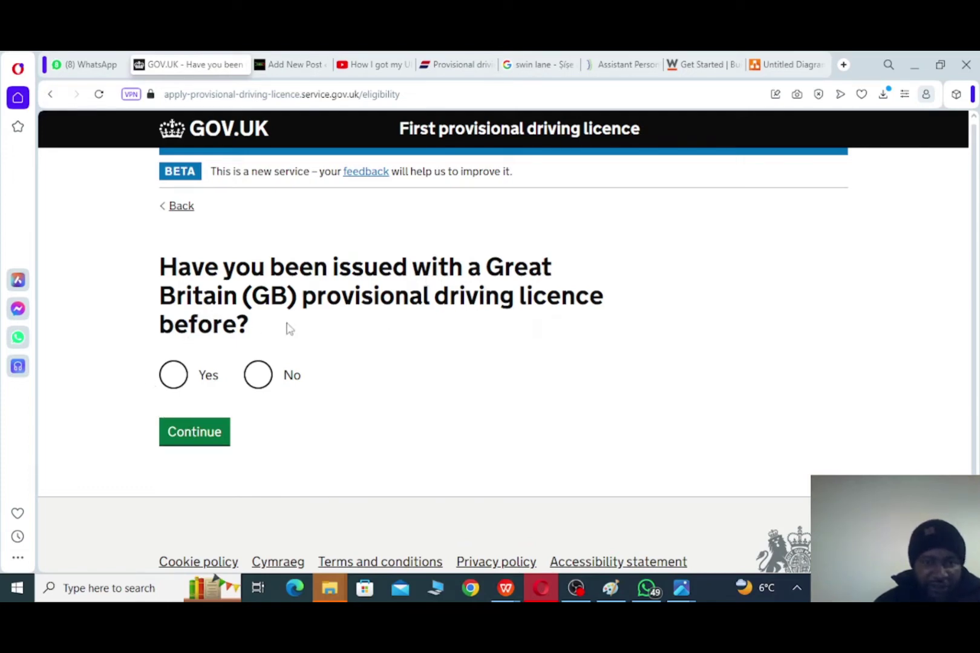
# Answer No to a previous GB provisional licence, choose England as your address, and continue on this device.
pyautogui.click(263, 382)
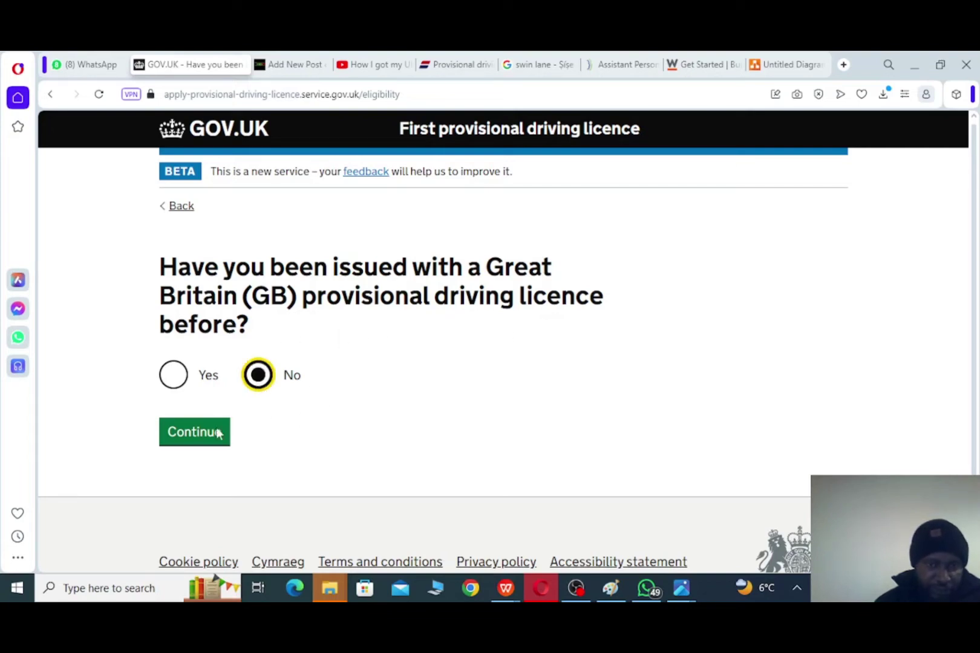
pyautogui.click(185, 434)
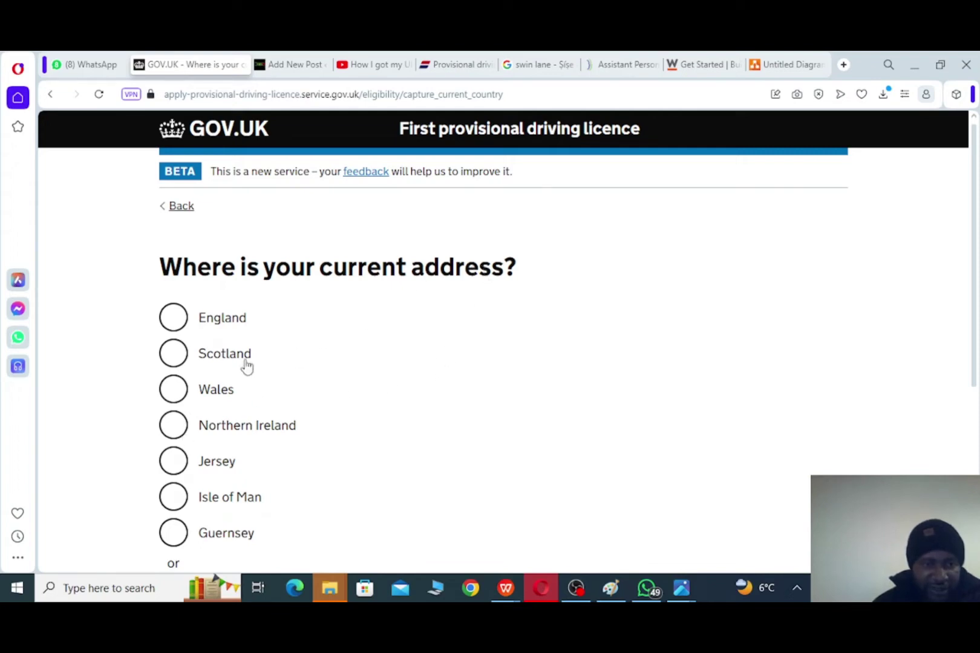
pyautogui.click(175, 319)
pyautogui.scroll(-5, 280, 393)
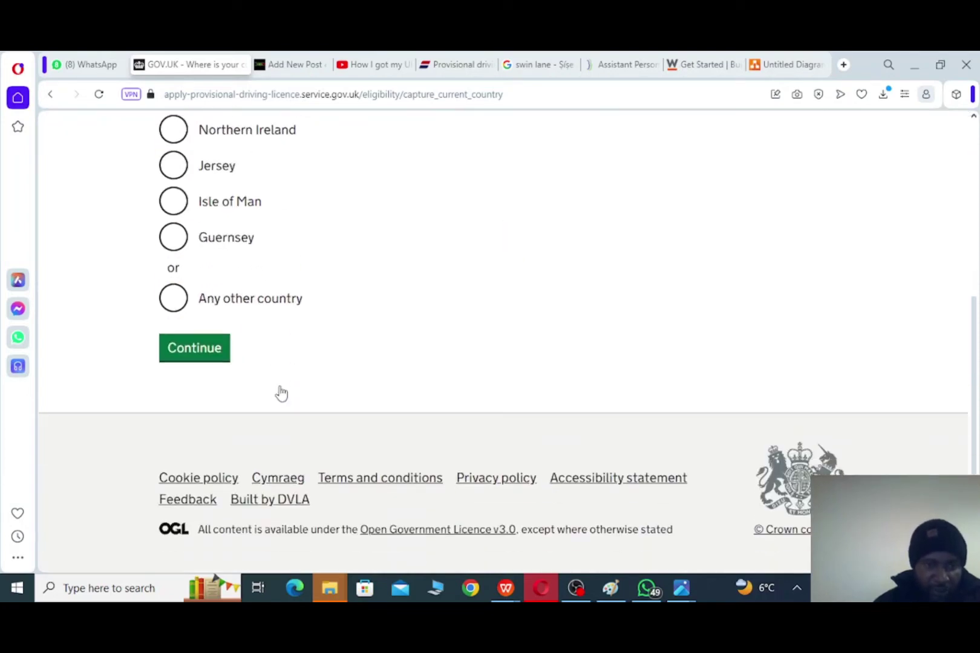
pyautogui.click(177, 348)
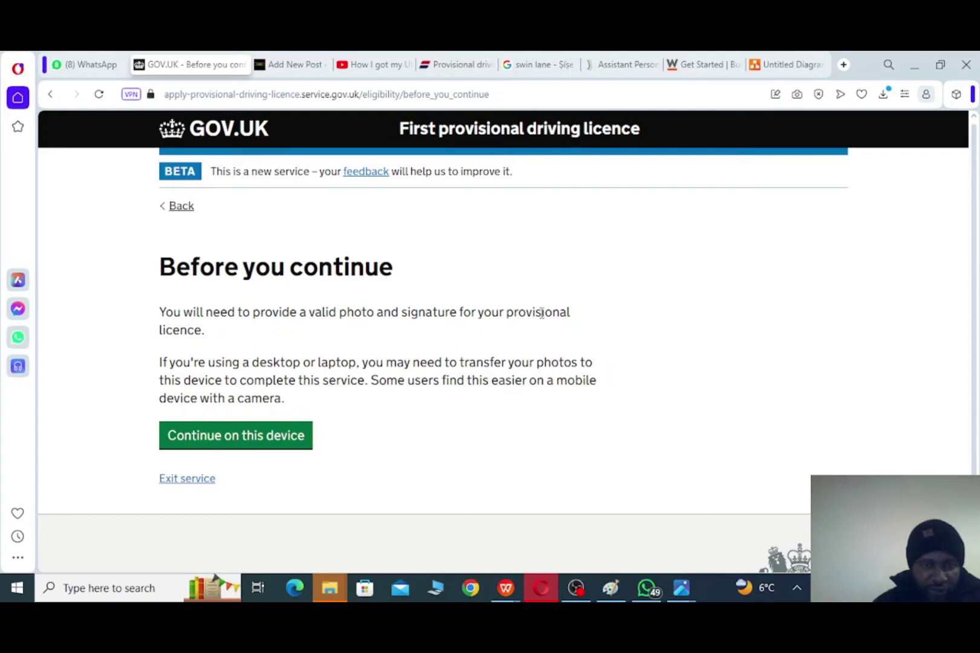
pyautogui.click(217, 441)
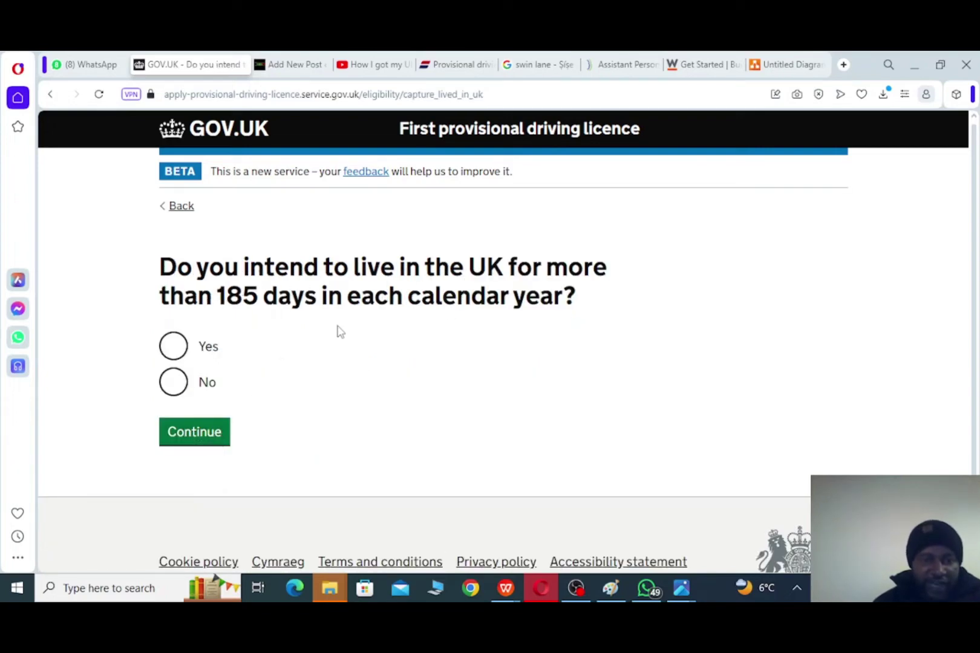
# Answer Yes to living in the UK over 185 days yearly, and give Nigeria as a recent country.
pyautogui.click(173, 348)
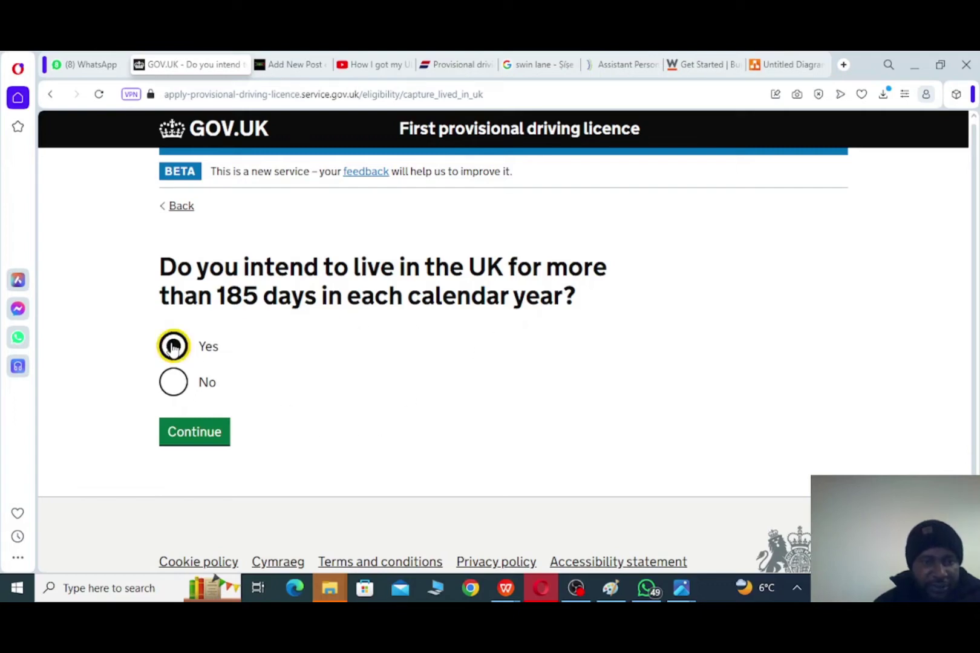
pyautogui.click(178, 431)
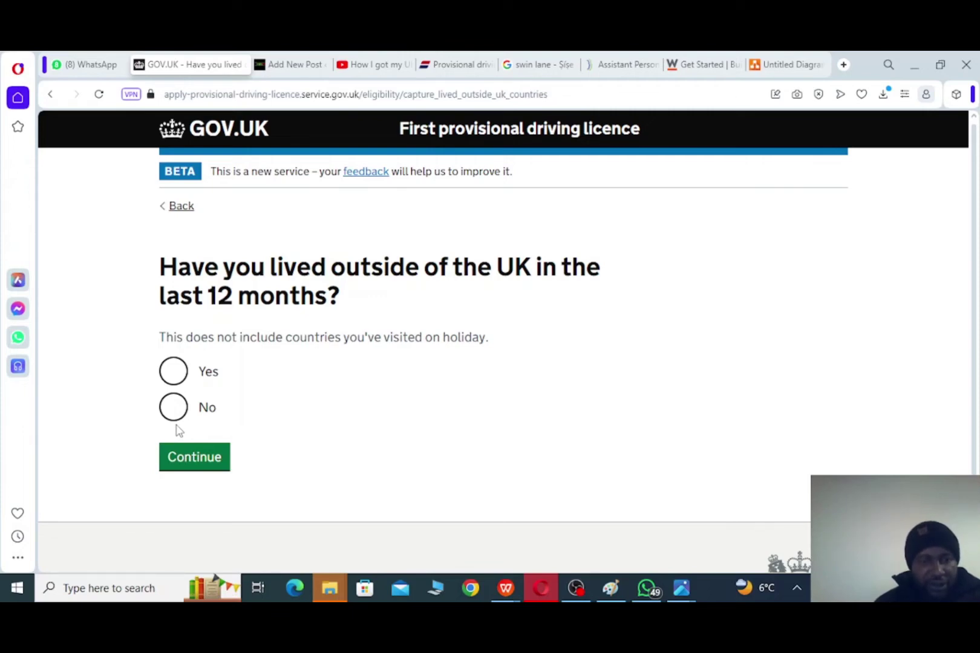
pyautogui.click(174, 373)
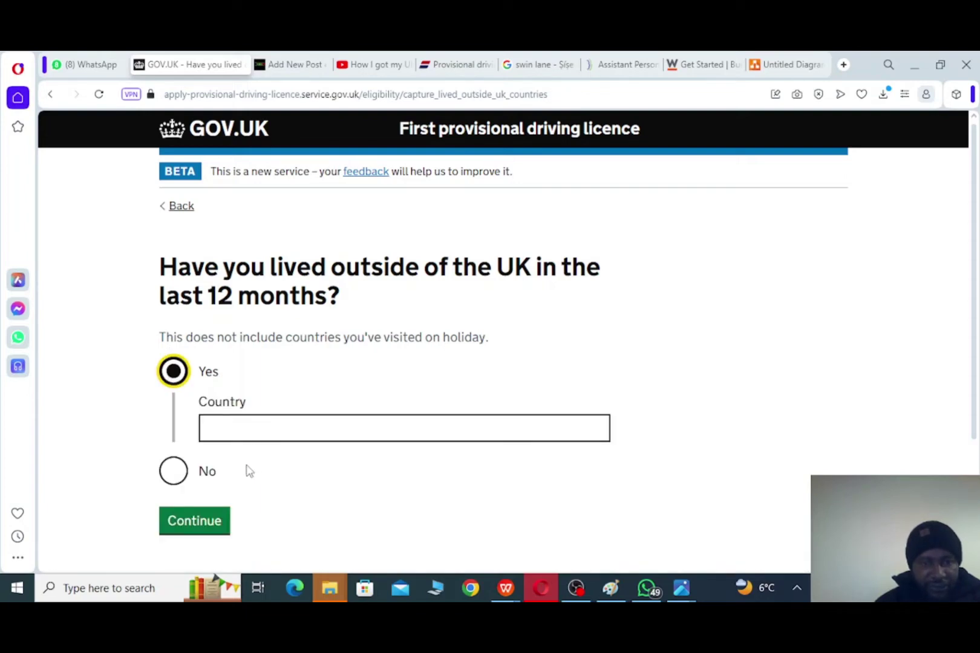
pyautogui.click(241, 430)
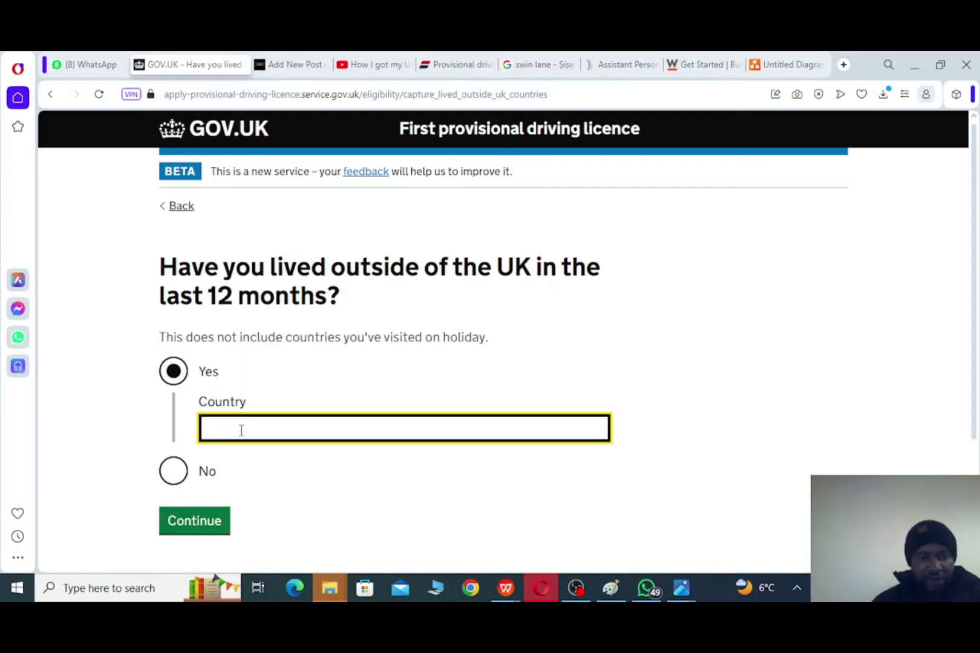
pyautogui.write('Niger')
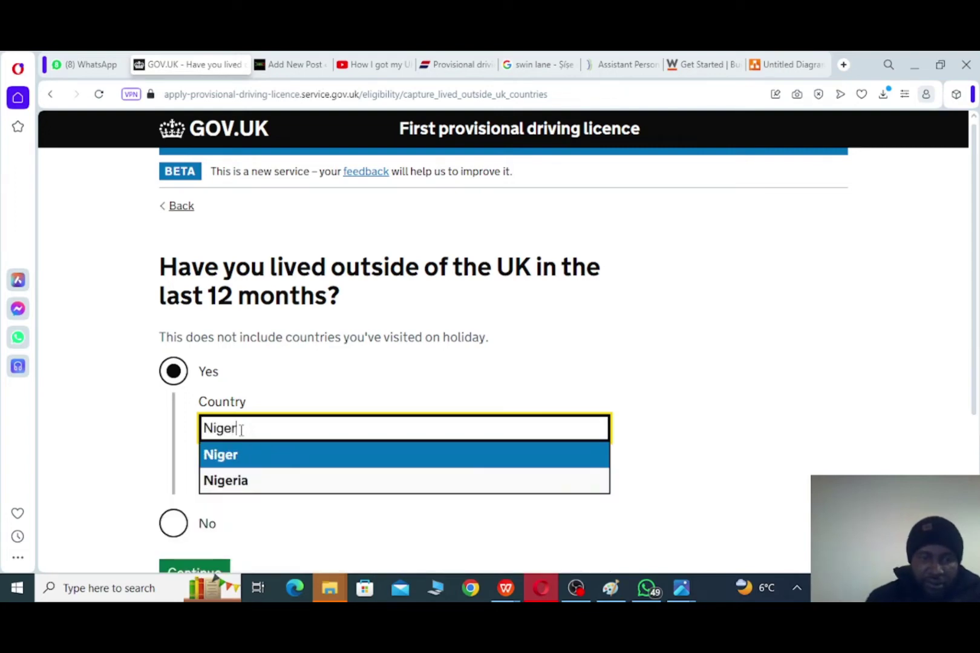
pyautogui.write('ia')
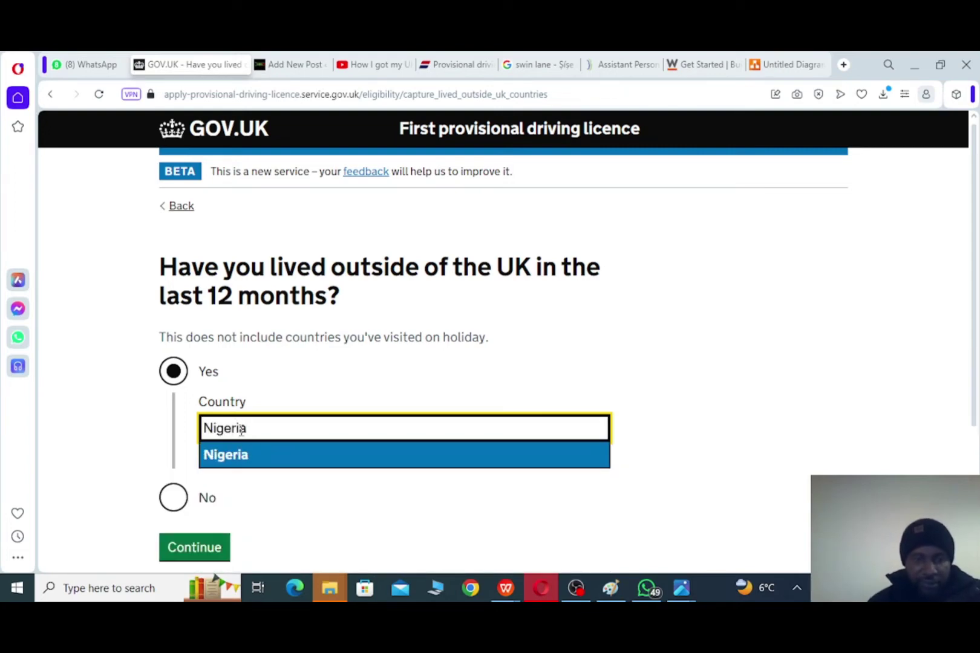
pyautogui.click(238, 461)
pyautogui.scroll(-1, 327, 484)
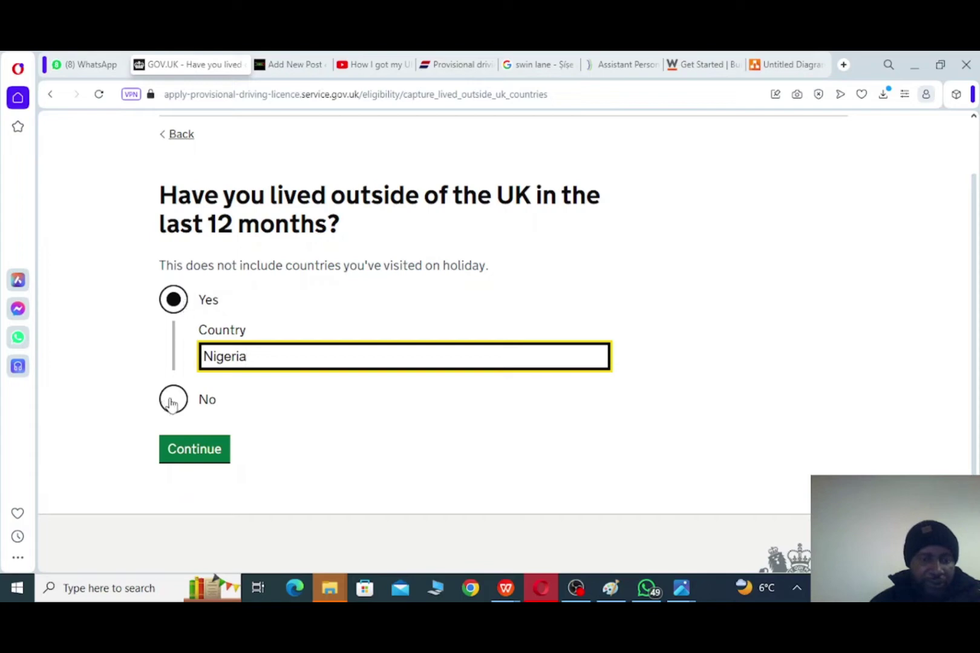
pyautogui.click(189, 455)
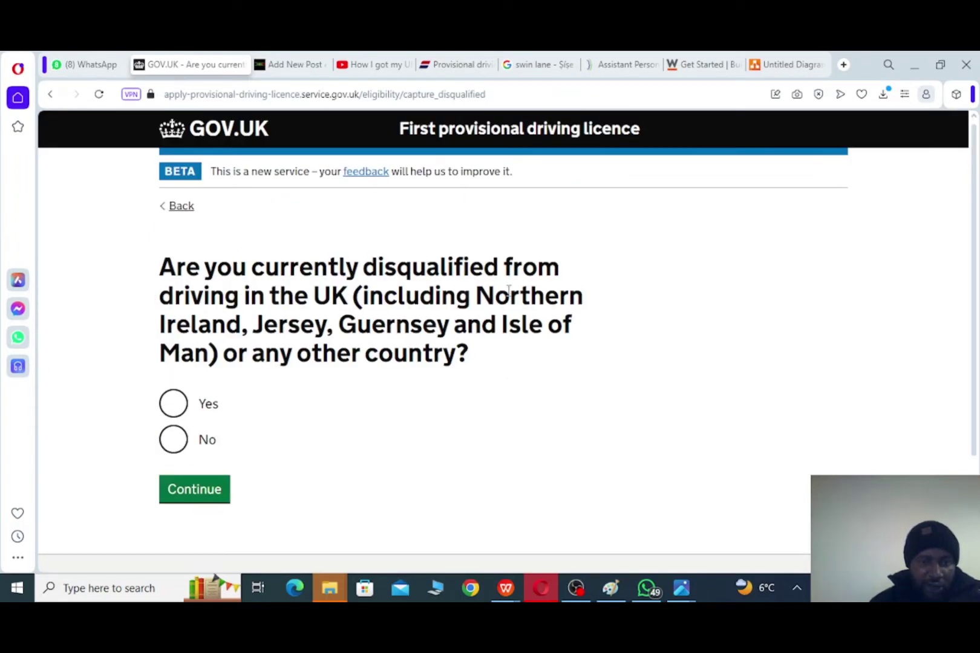
# Answer No to being disqualified from driving.
pyautogui.click(174, 440)
pyautogui.scroll(-1, 267, 456)
pyautogui.click(213, 428)
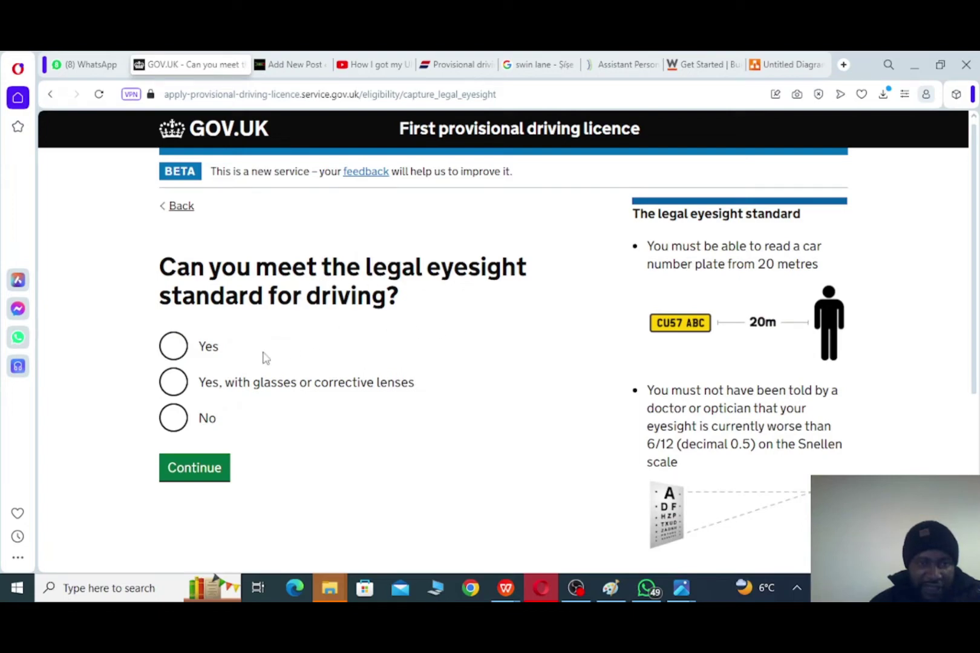
# Confirm you meet the eyesight standard by answering Yes.
pyautogui.click(174, 350)
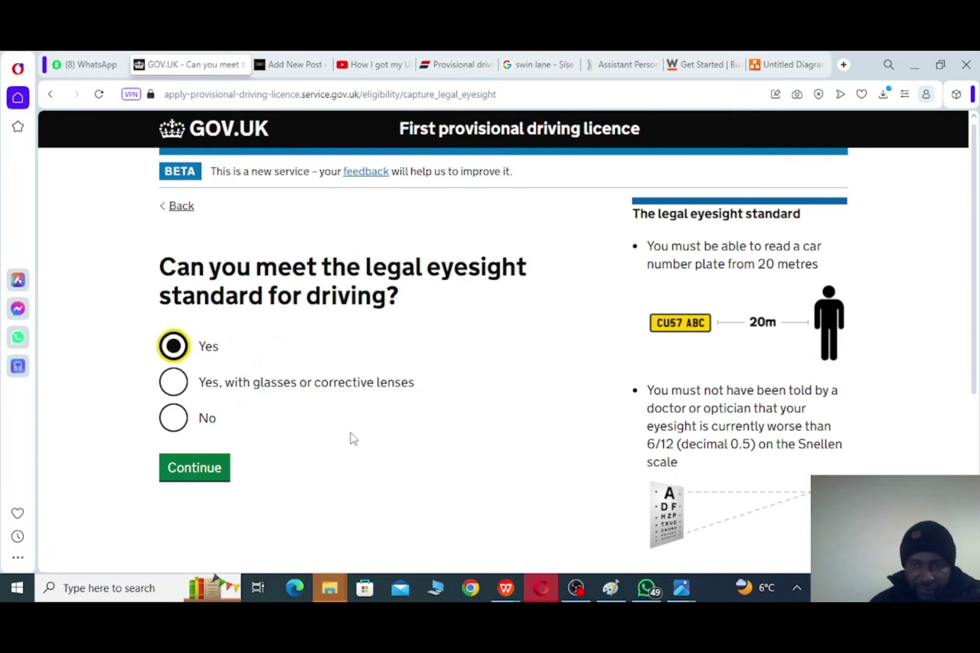
pyautogui.moveTo(640, 228); pyautogui.dragTo(830, 270)
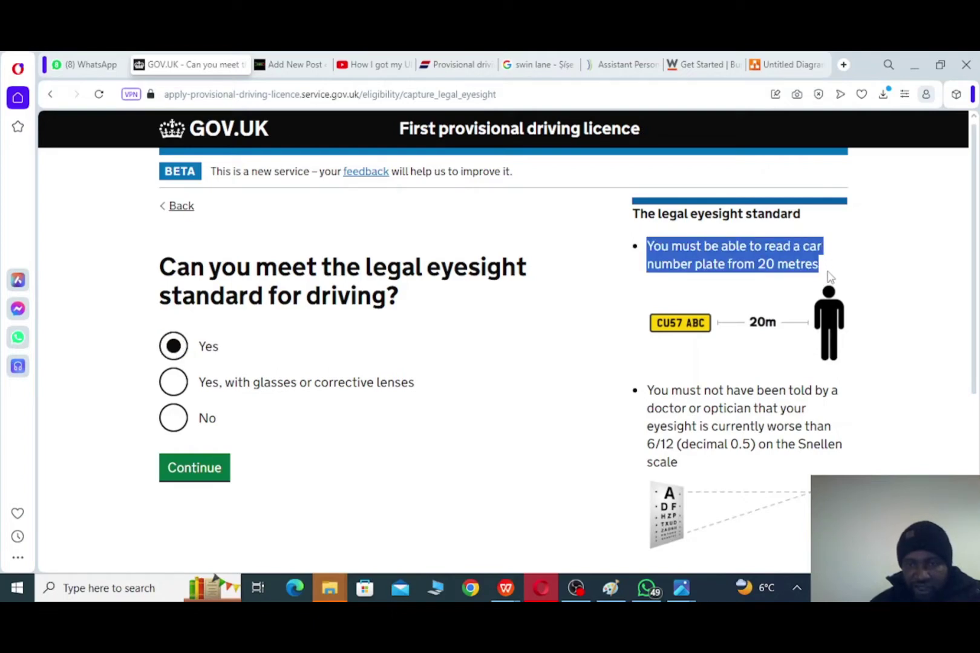
pyautogui.click(532, 394)
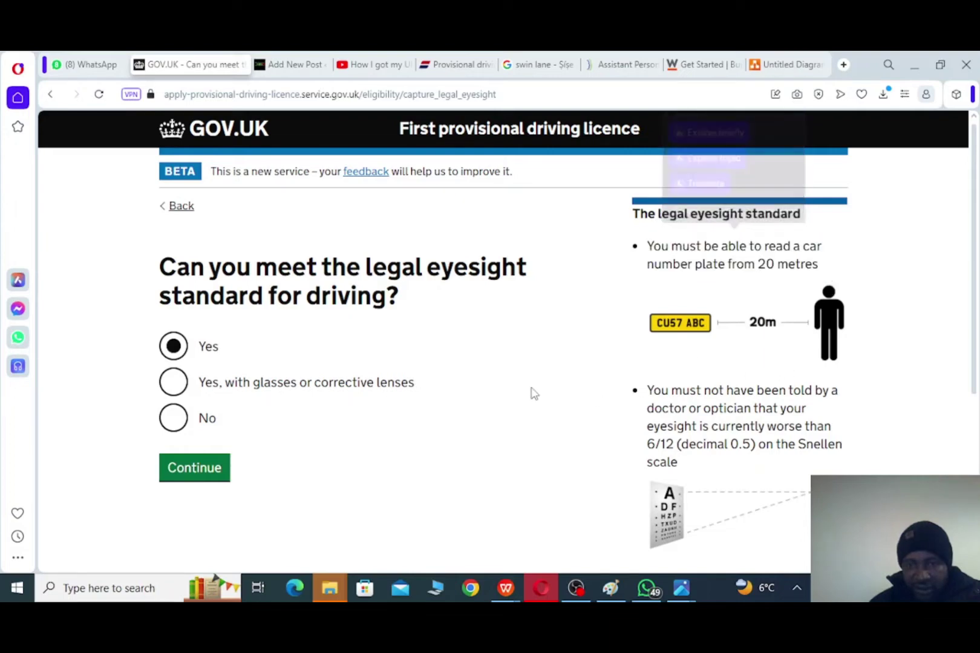
pyautogui.moveTo(746, 392); pyautogui.dragTo(805, 396)
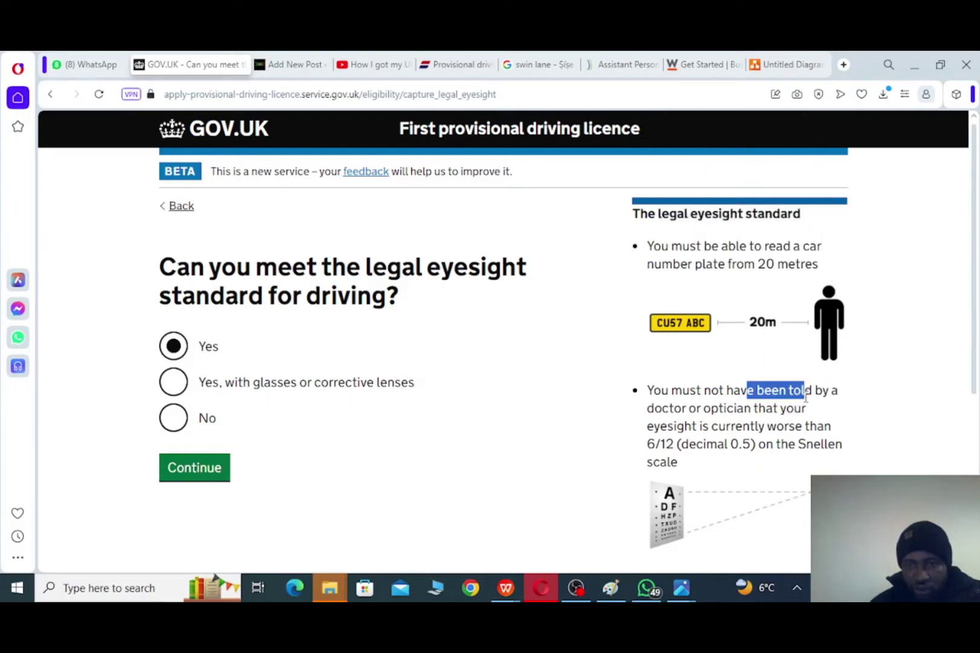
pyautogui.click(845, 410)
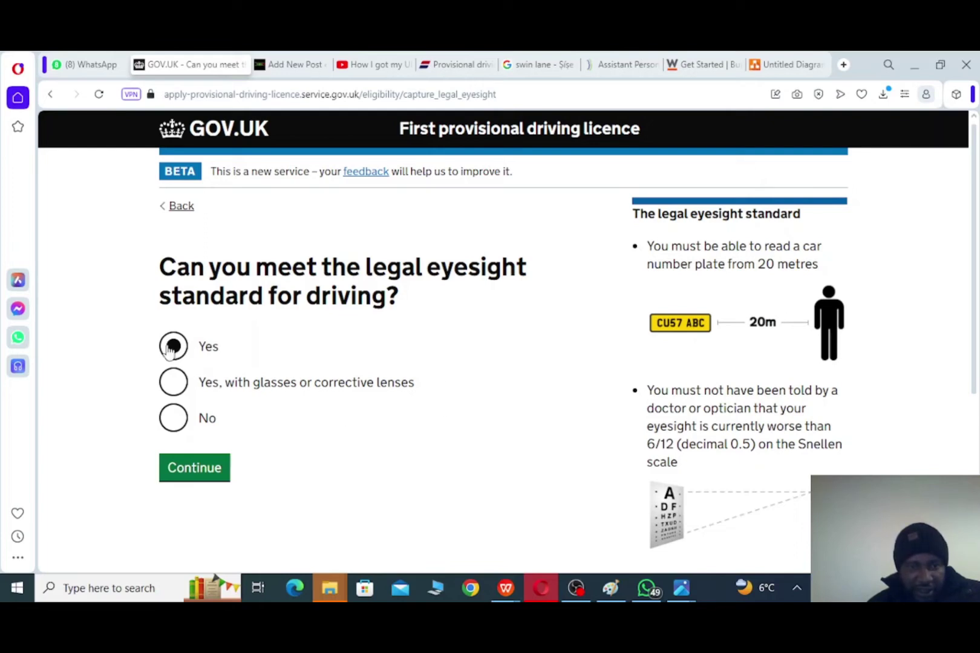
pyautogui.click(195, 471)
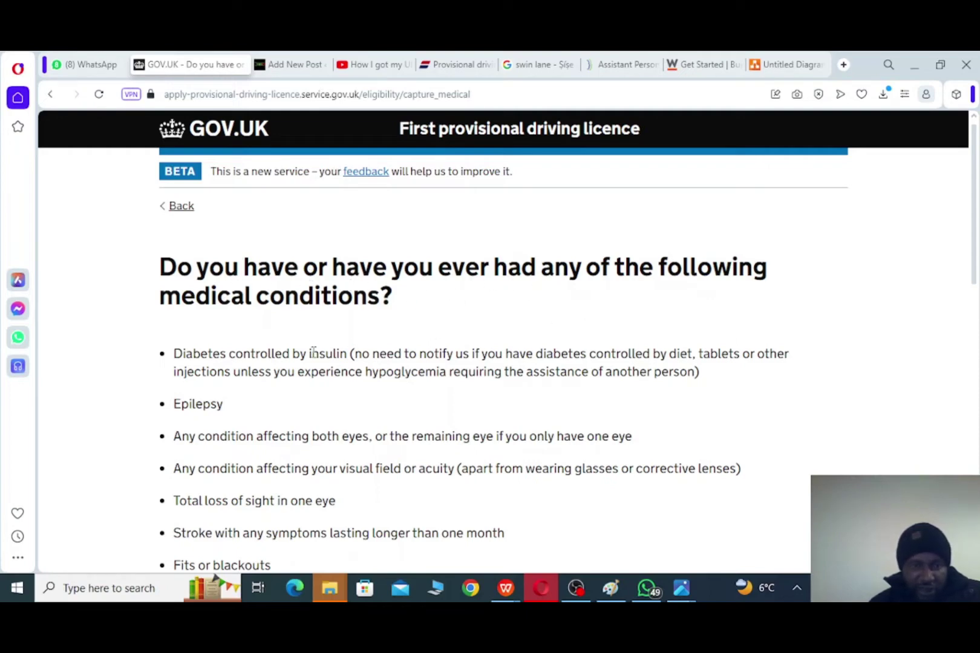
# Review the listed medical conditions and answer No to having any of them.
pyautogui.scroll(-1, 287, 346)
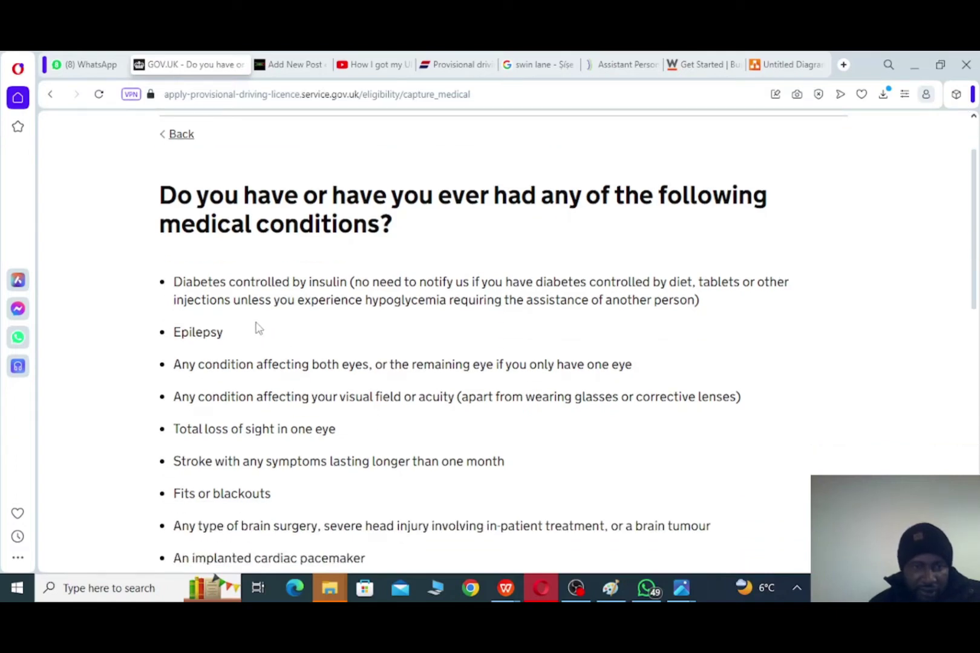
pyautogui.moveTo(179, 284); pyautogui.dragTo(197, 323)
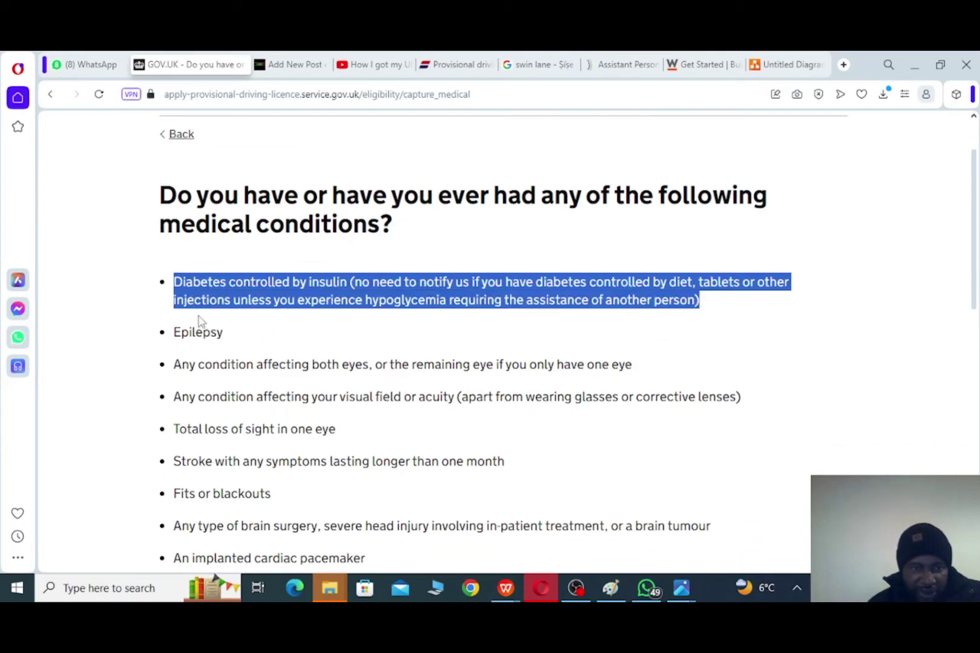
pyautogui.click(197, 372)
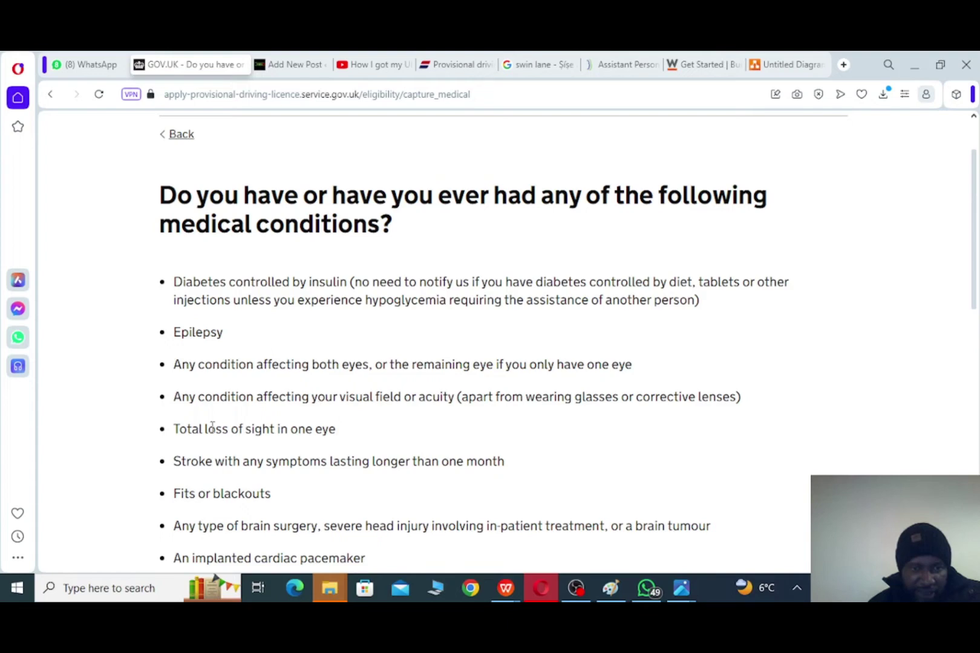
pyautogui.scroll(-1, 219, 450)
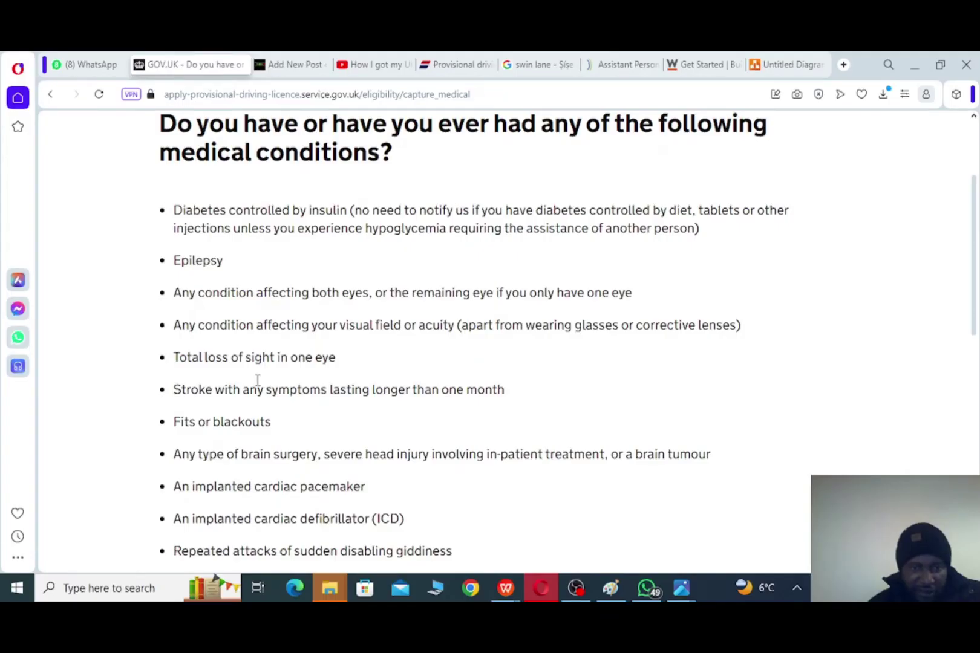
pyautogui.scroll(-1, 269, 382)
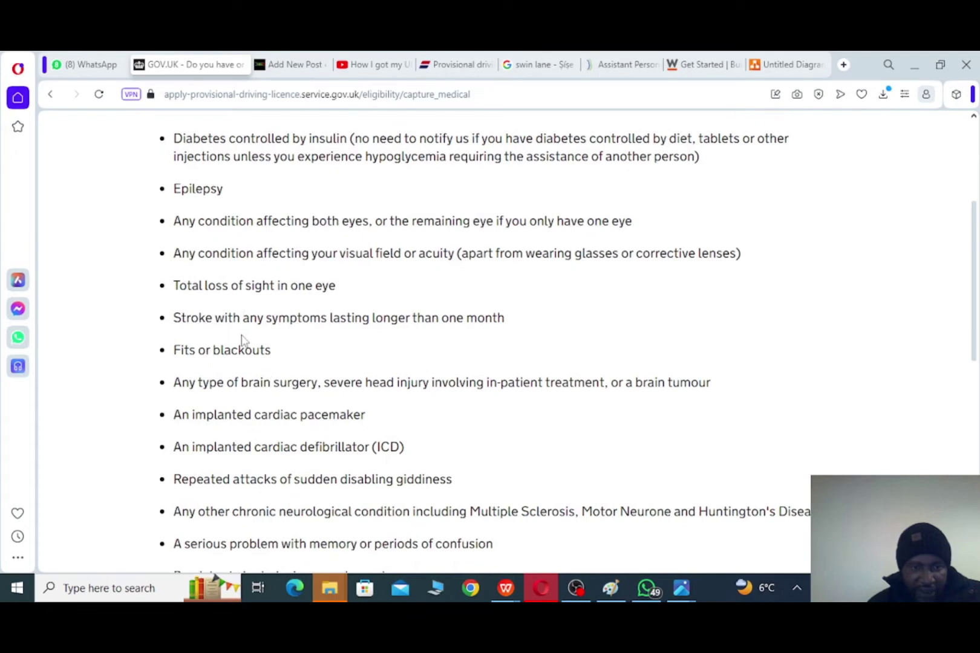
pyautogui.scroll(-4, 242, 345)
pyautogui.scroll(-2, 244, 356)
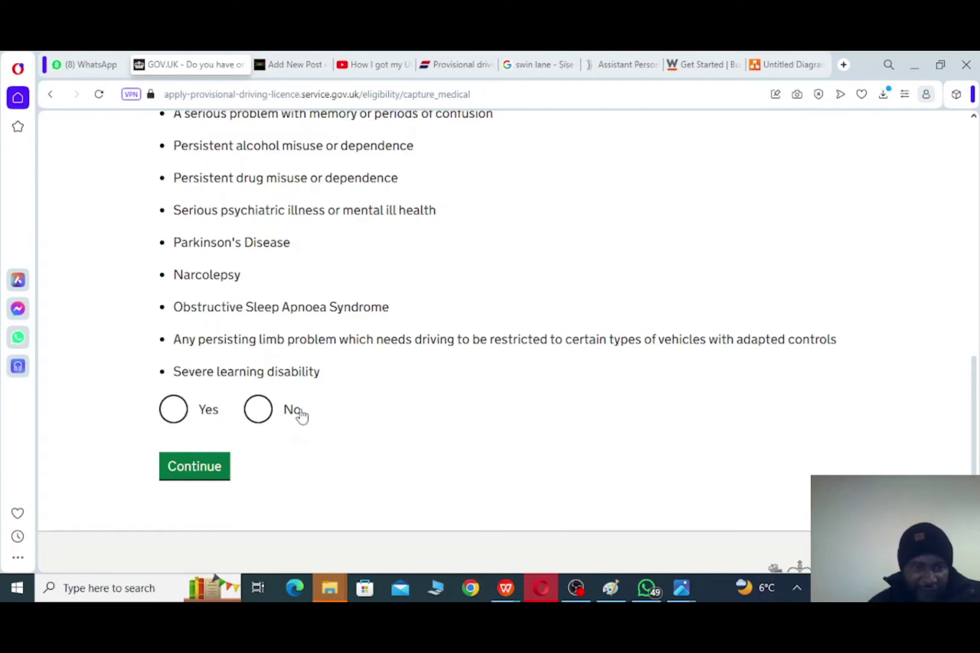
pyautogui.click(263, 415)
pyautogui.click(193, 465)
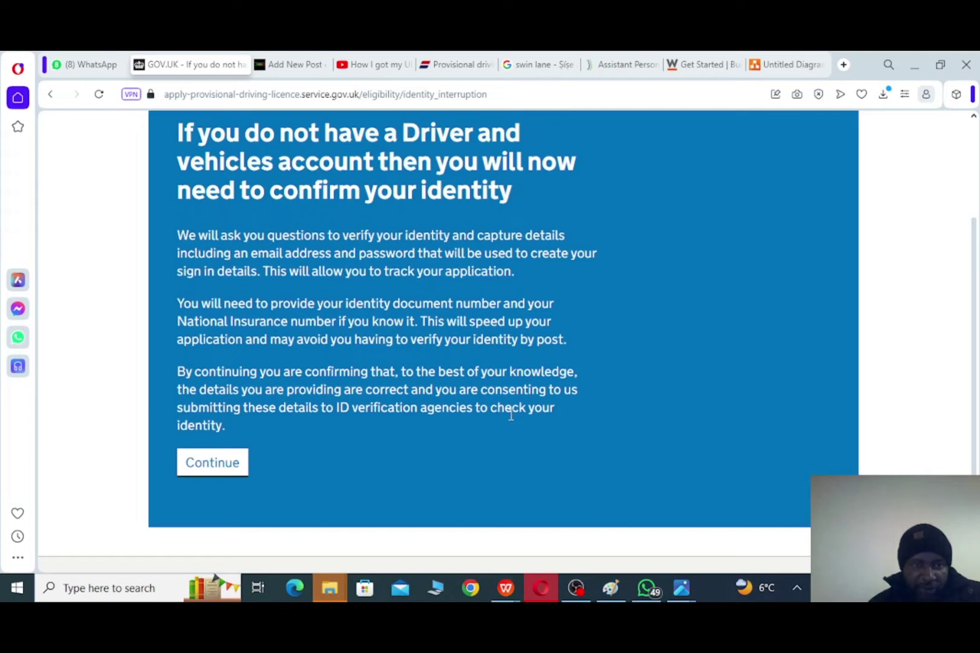
# Continue past the confirm-your-identity notice to the email address page.
pyautogui.scroll(1, 552, 450)
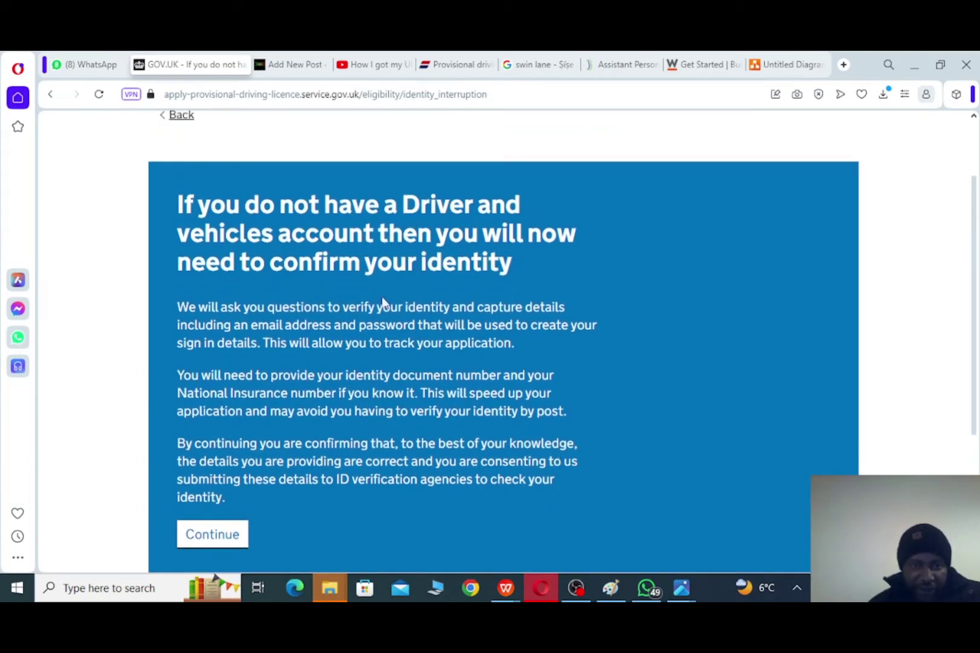
pyautogui.scroll(-2, 455, 364)
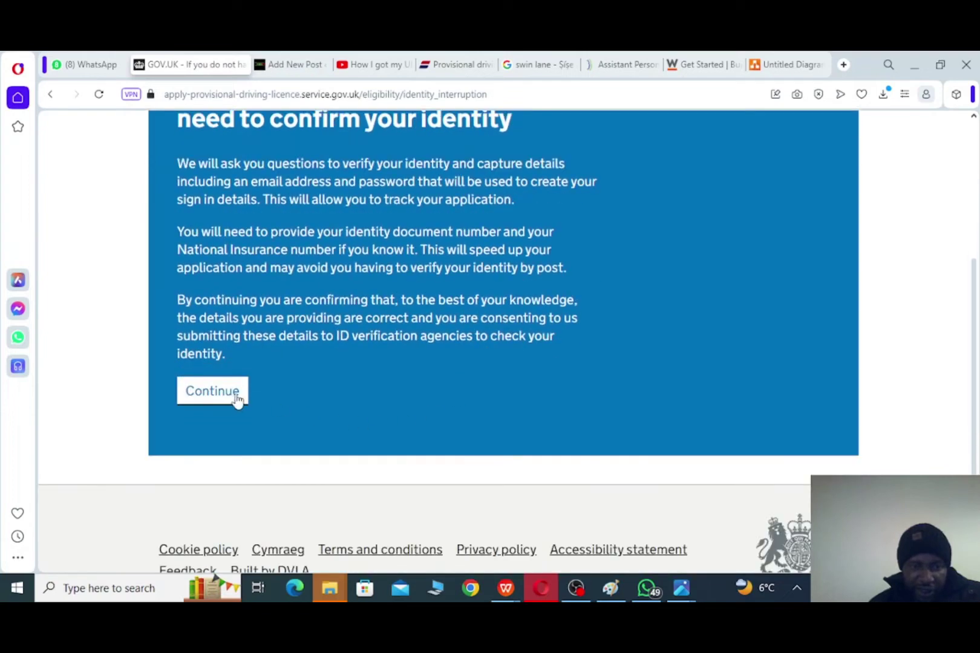
pyautogui.click(201, 392)
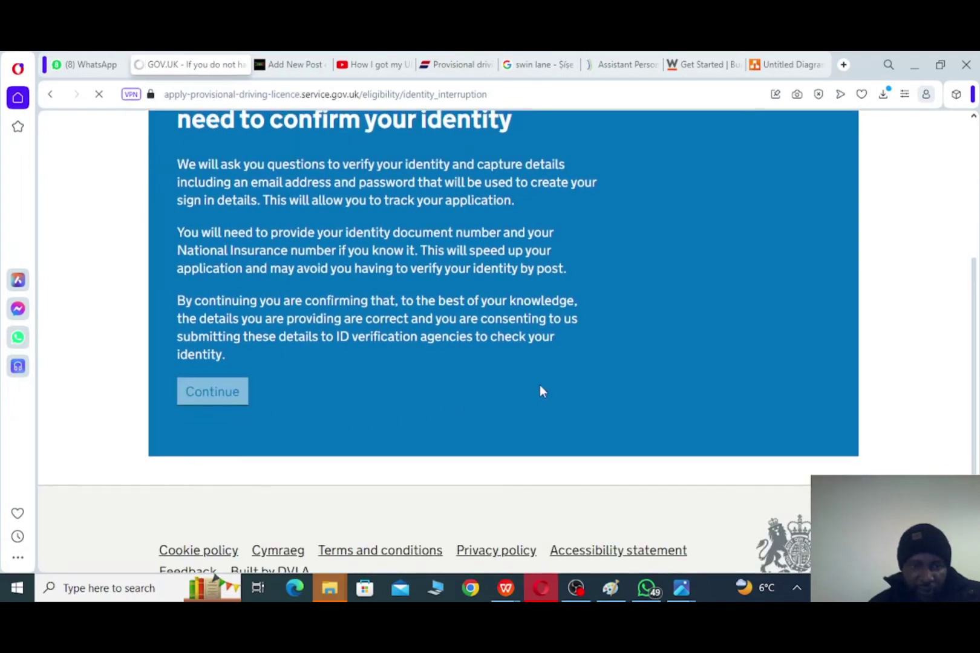
pyautogui.scroll(2, 539, 387)
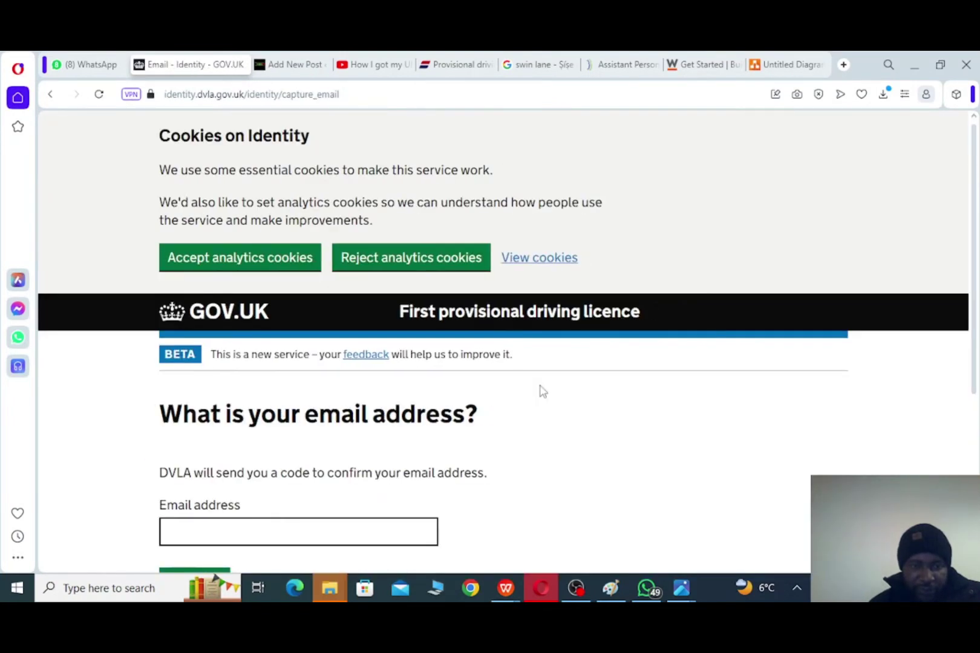
# Enter your email address and submit it to receive a DVLA confirmation code.
pyautogui.scroll(-2, 540, 390)
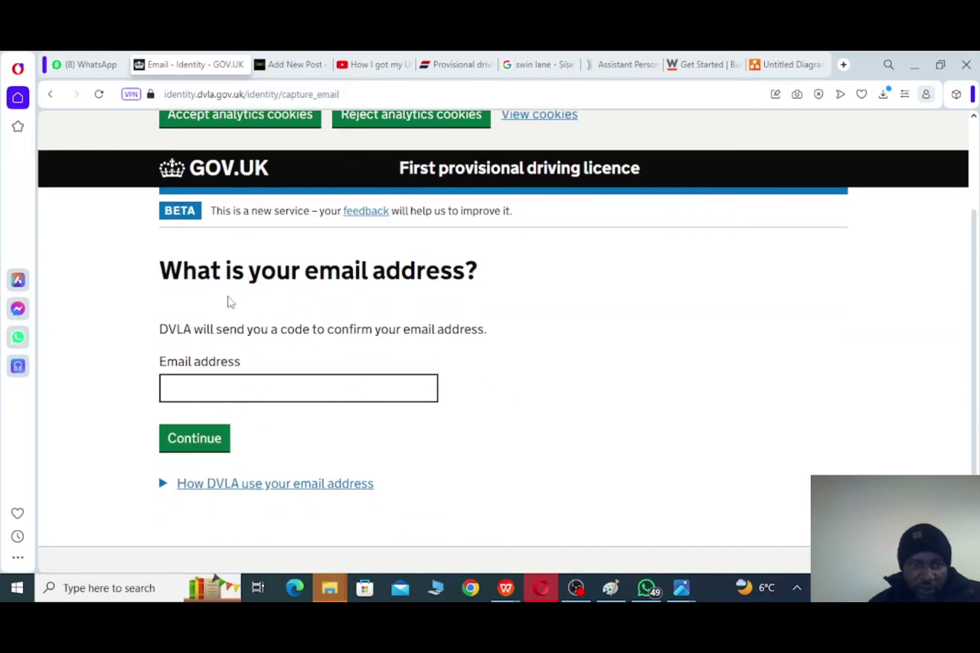
pyautogui.click(276, 387)
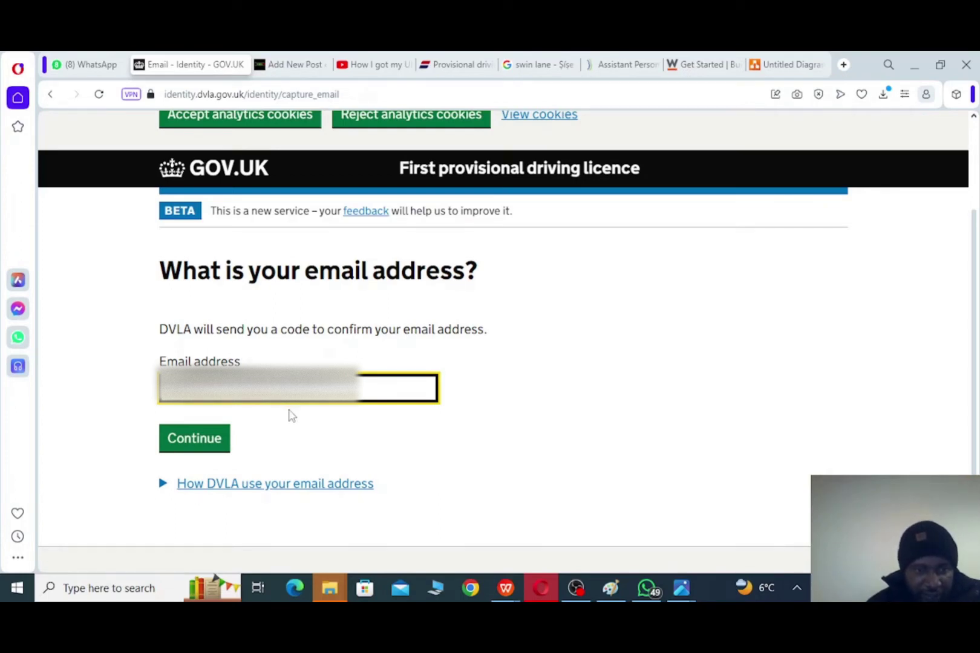
pyautogui.click(192, 441)
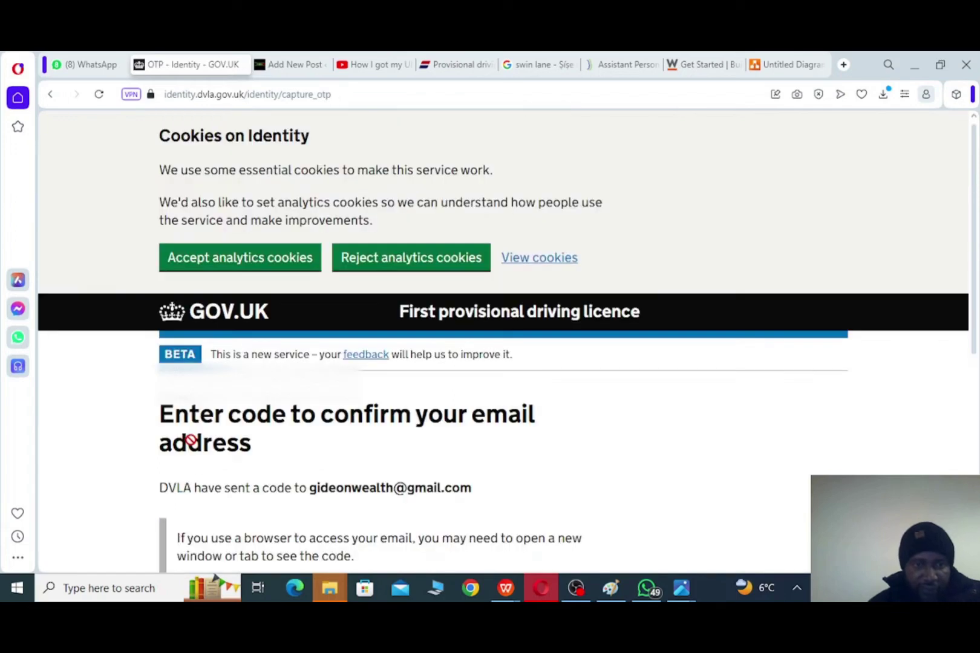
pyautogui.scroll(-3, 383, 430)
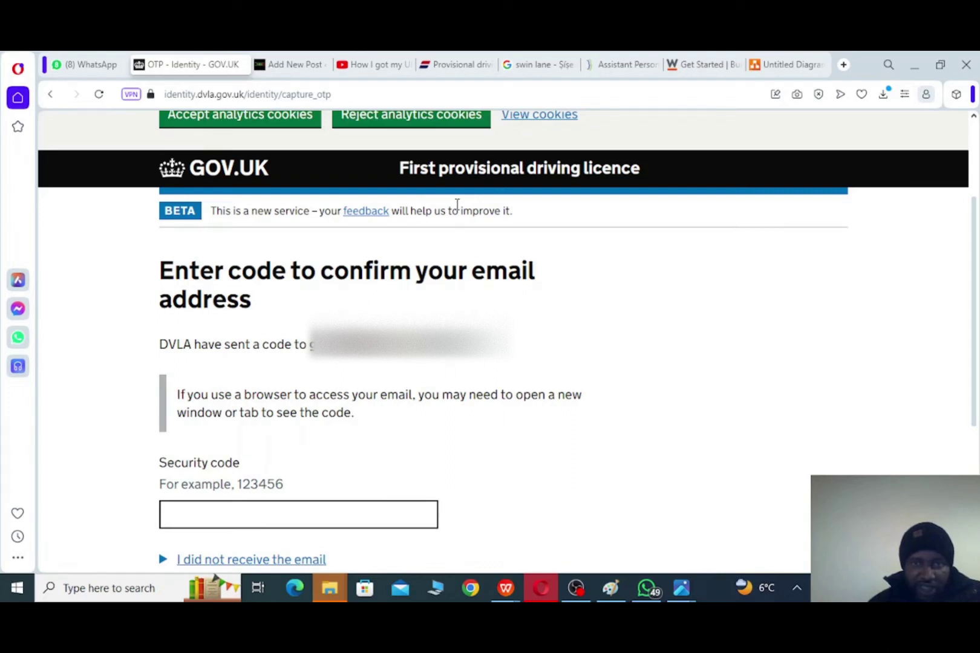
# Open the DVLA security code email in the Gmail inbox.
pyautogui.click(296, 65)
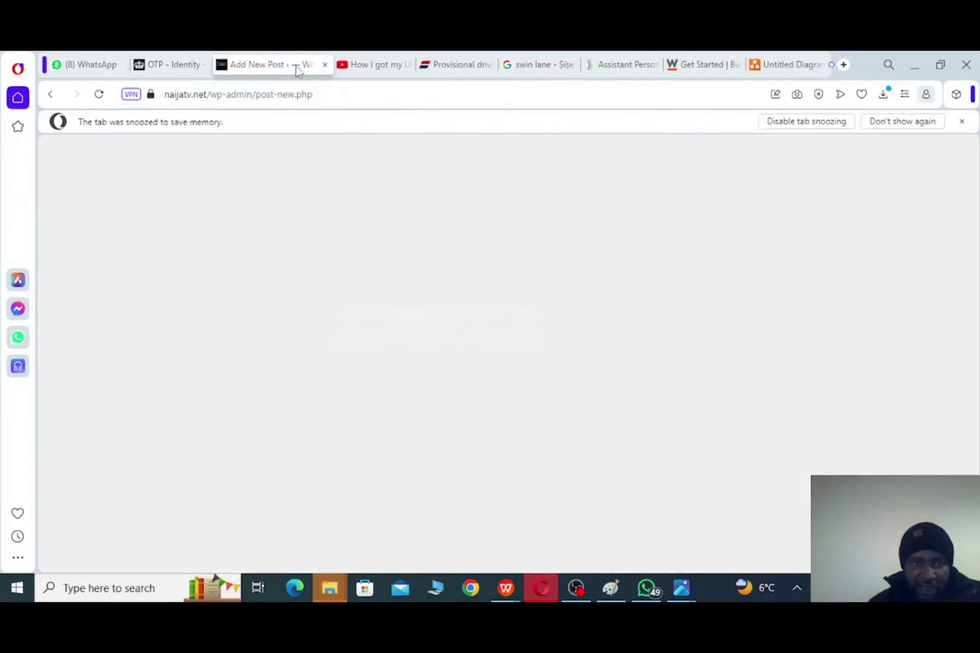
pyautogui.click(277, 92)
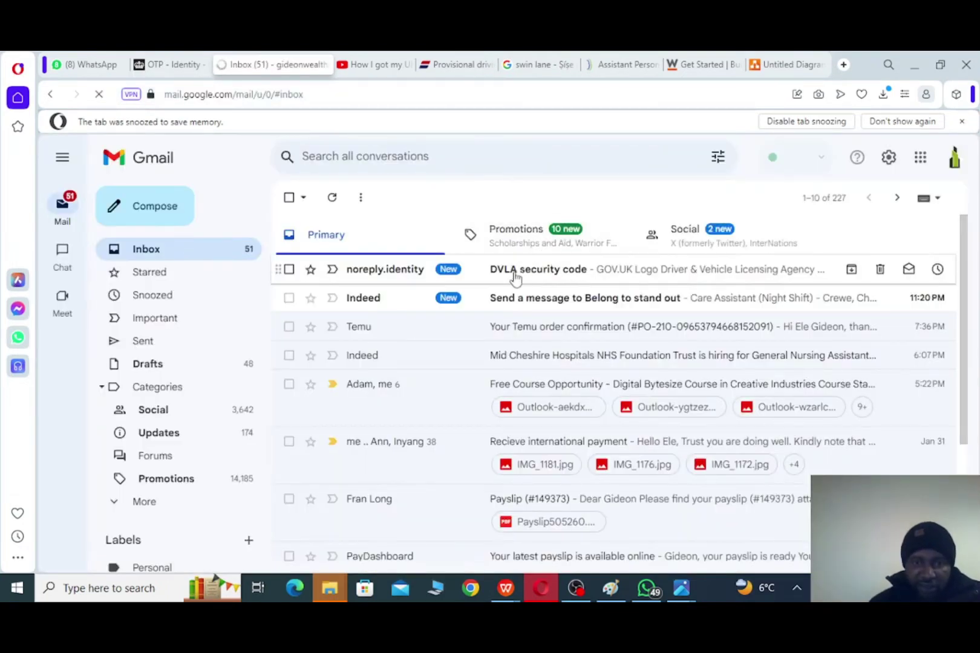
pyautogui.click(564, 276)
# Copy the six-digit security code and return to the GOV.UK code entry field.
pyautogui.scroll(-3, 563, 274)
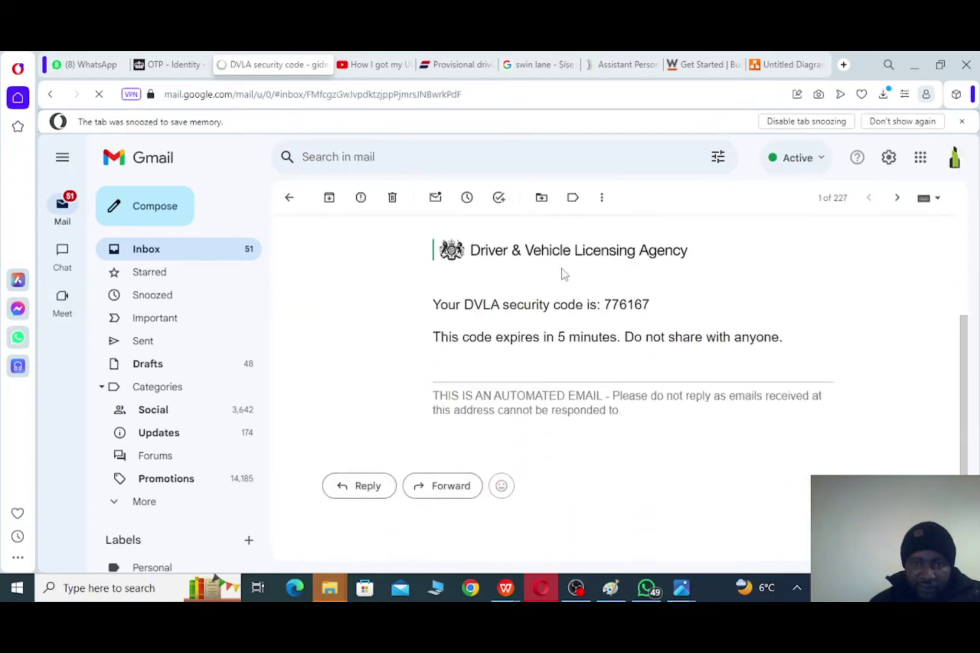
pyautogui.moveTo(602, 305); pyautogui.dragTo(657, 309)
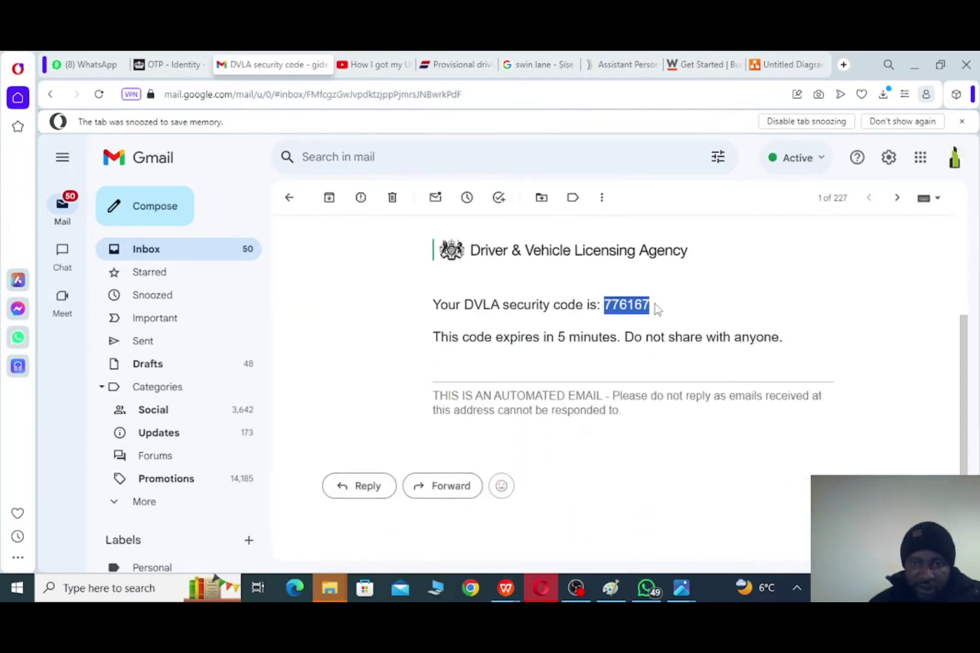
pyautogui.tripleClick(657, 309)
pyautogui.click(614, 305)
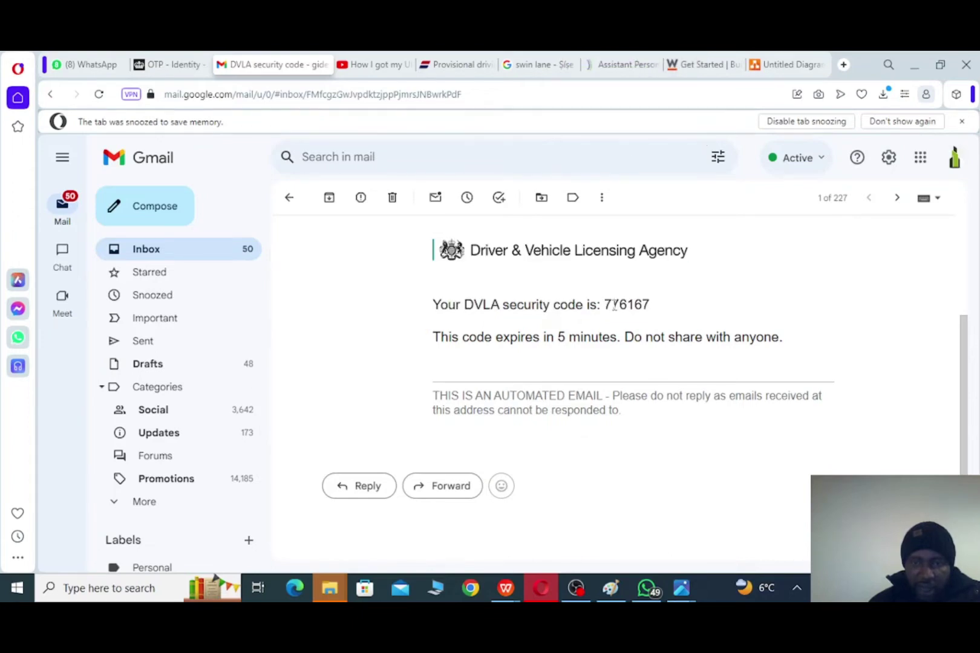
pyautogui.moveTo(602, 306); pyautogui.dragTo(651, 310)
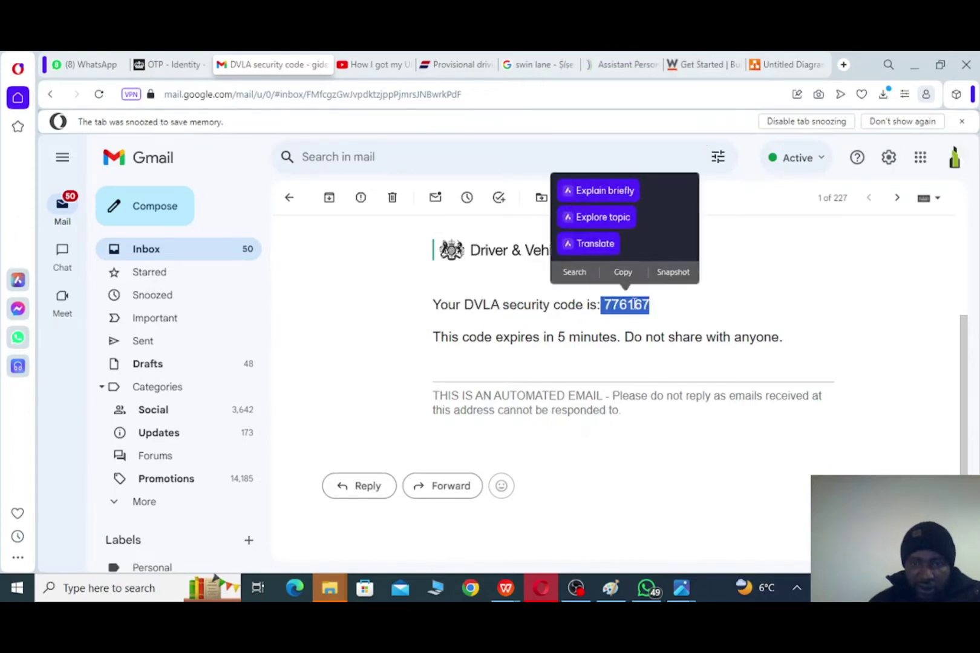
pyautogui.click(625, 275)
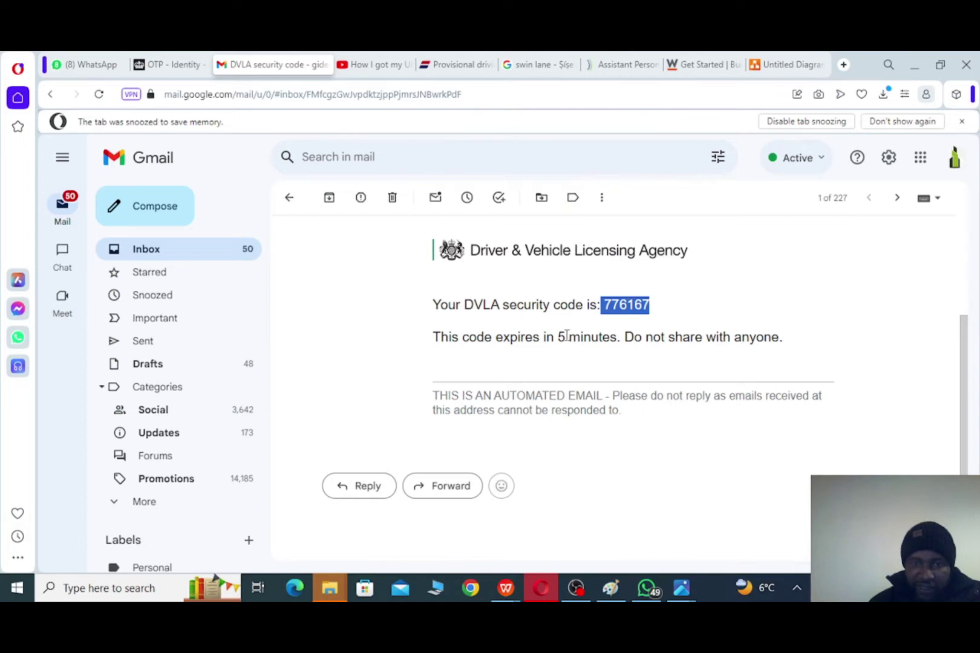
pyautogui.moveTo(558, 337); pyautogui.dragTo(610, 337)
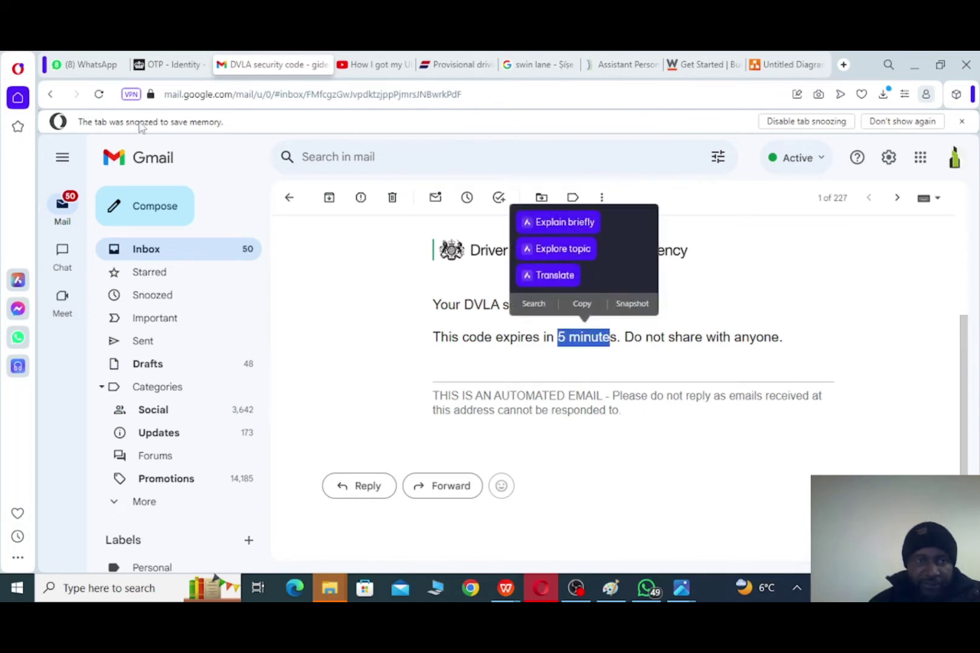
pyautogui.click(176, 64)
pyautogui.click(275, 511)
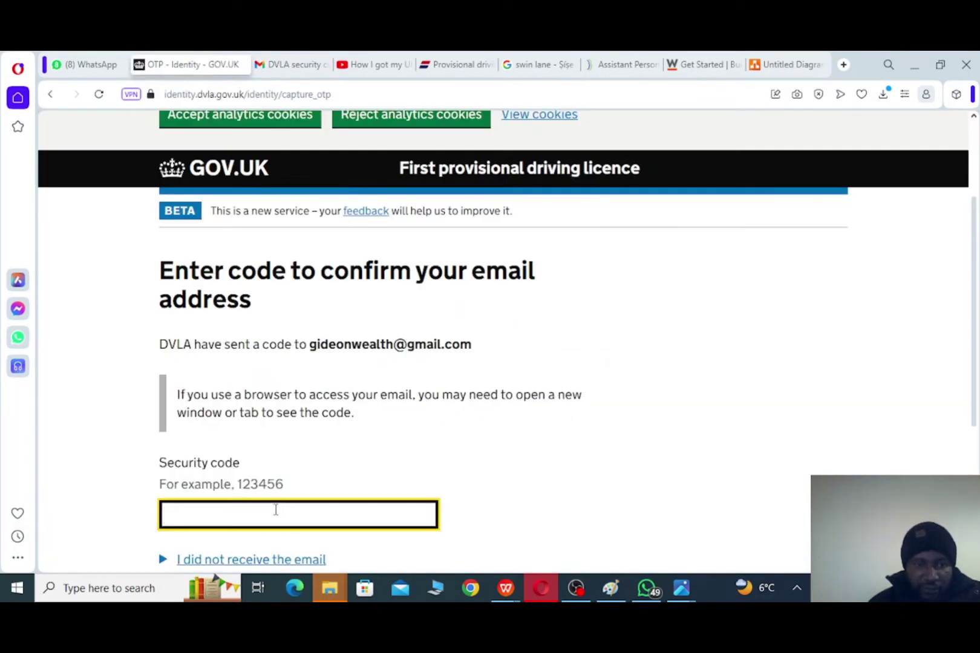
# Paste the copied code as plain text into Security code and submit it.
pyautogui.rightClick(275, 511)
pyautogui.click(313, 407)
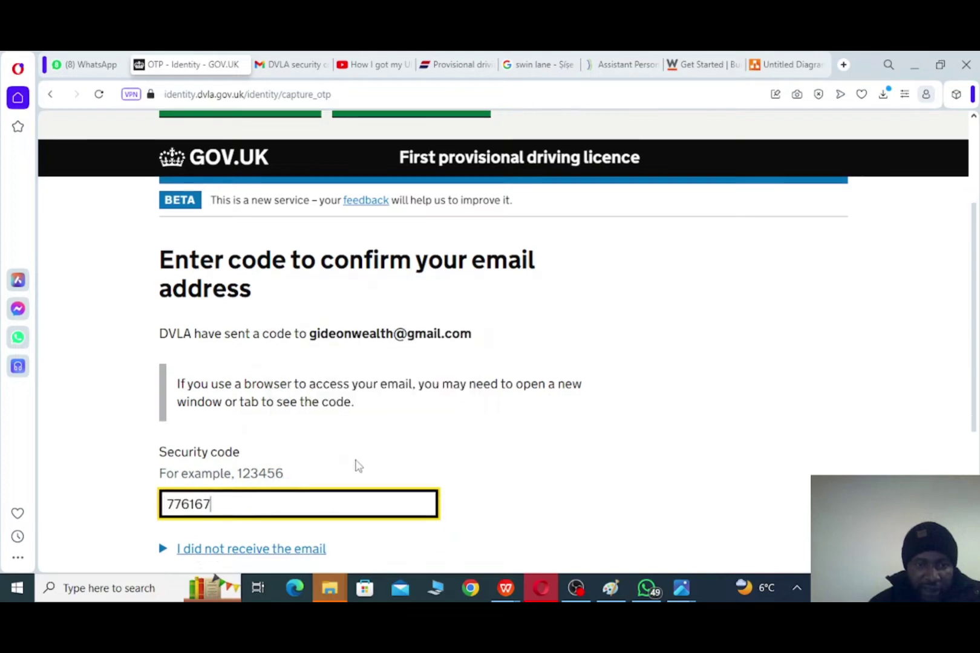
pyautogui.scroll(-3, 356, 466)
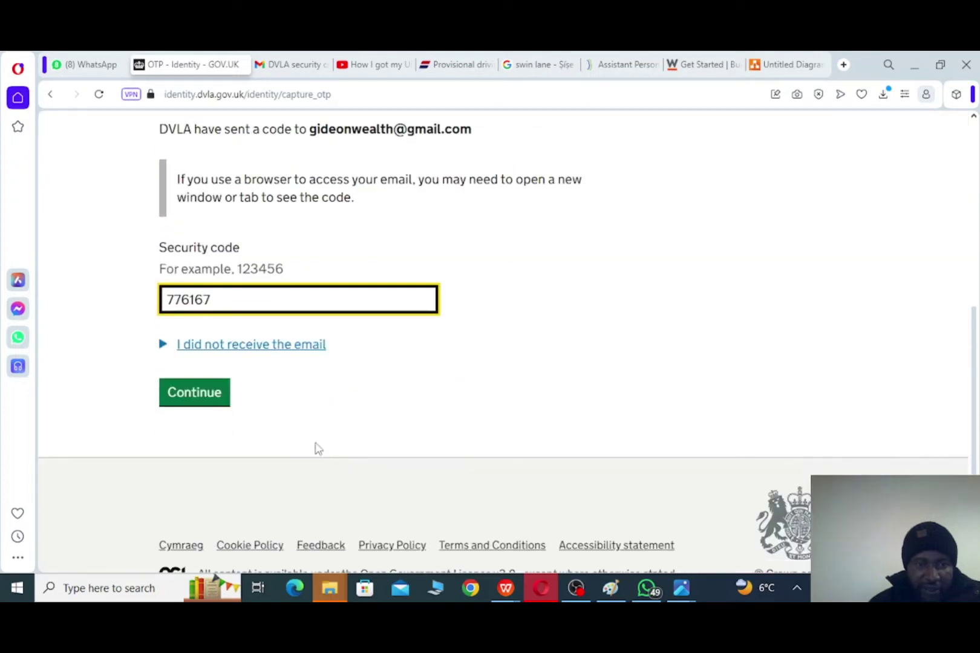
pyautogui.click(190, 400)
pyautogui.scroll(-1, 464, 440)
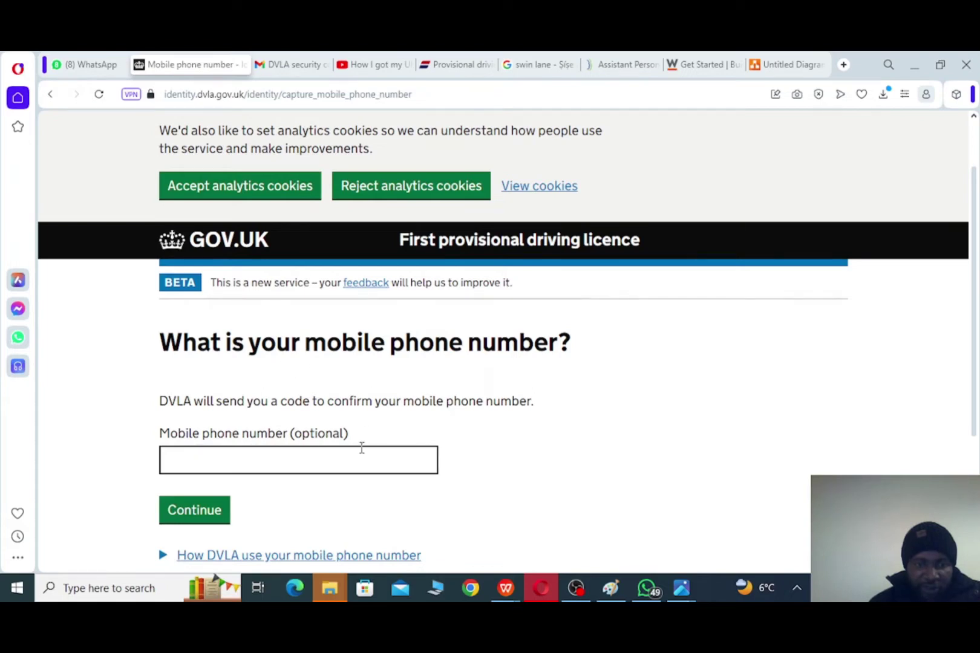
# Enter your mobile number, then confirm it with the security code sent by text.
pyautogui.click(362, 453)
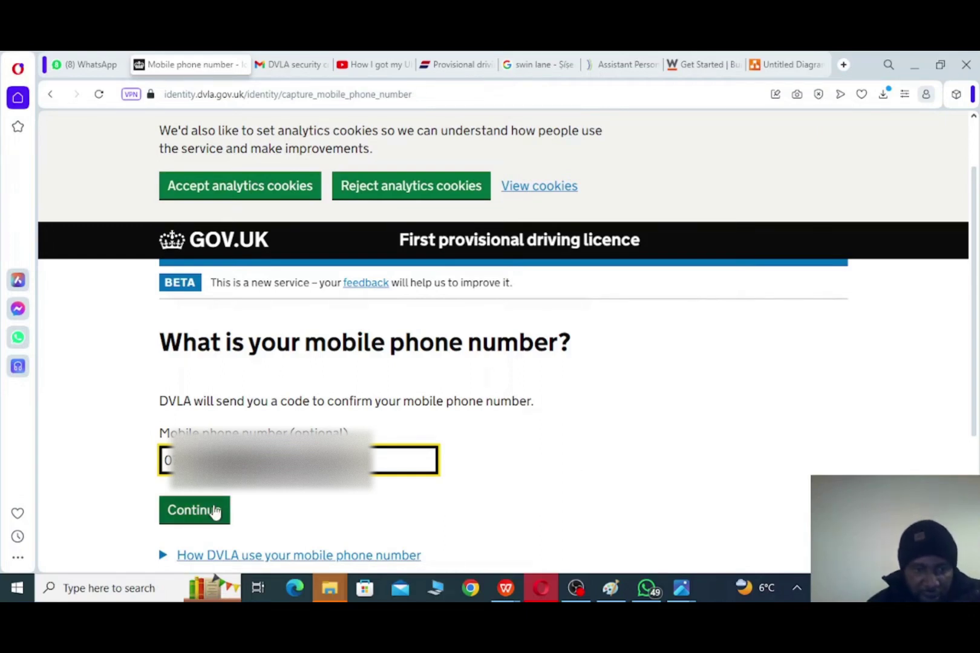
pyautogui.click(214, 510)
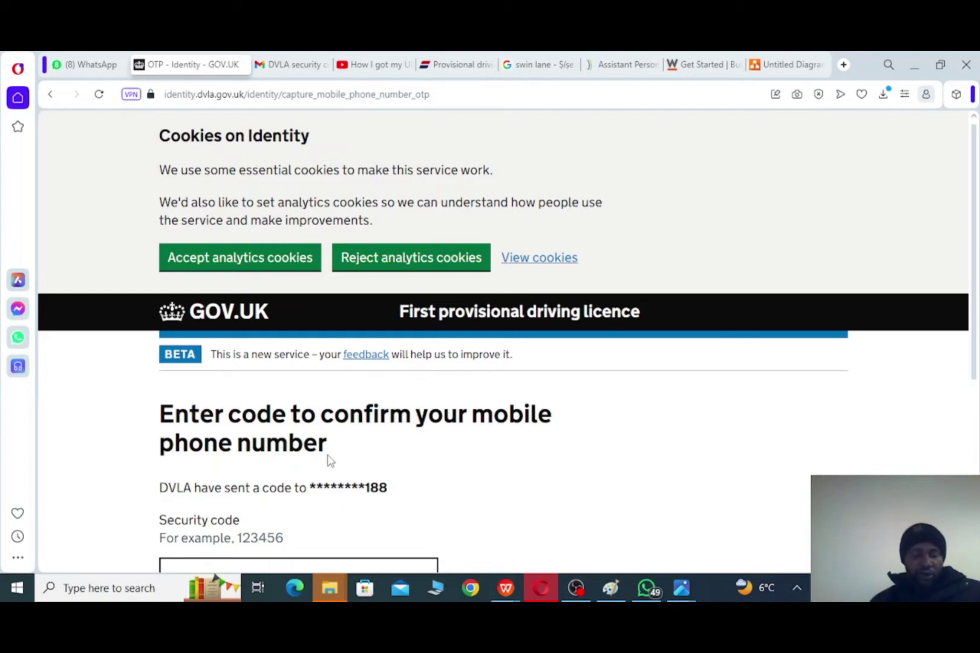
pyautogui.scroll(-2, 327, 461)
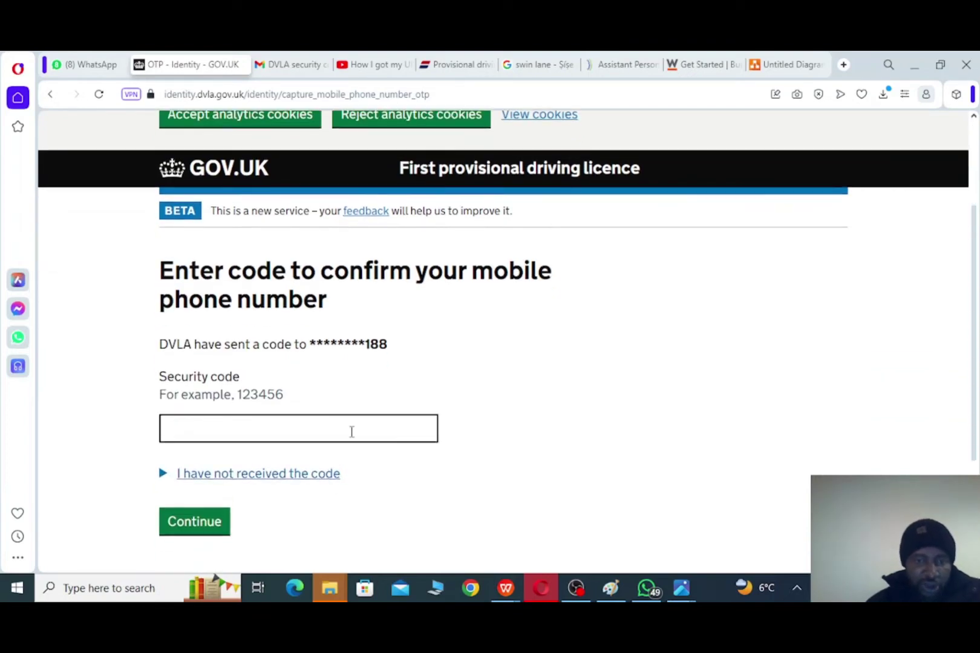
pyautogui.click(352, 428)
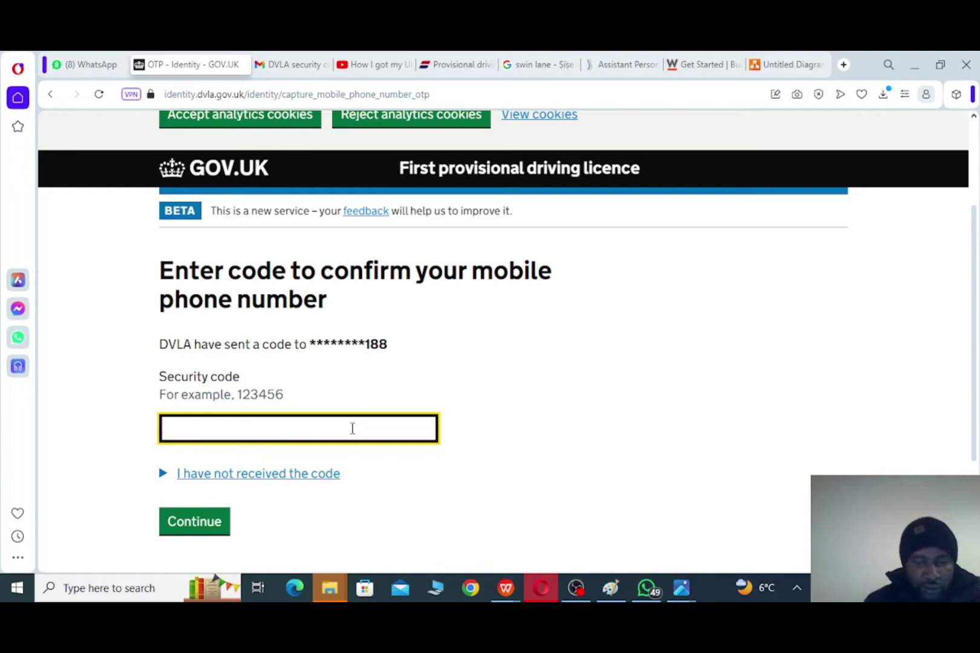
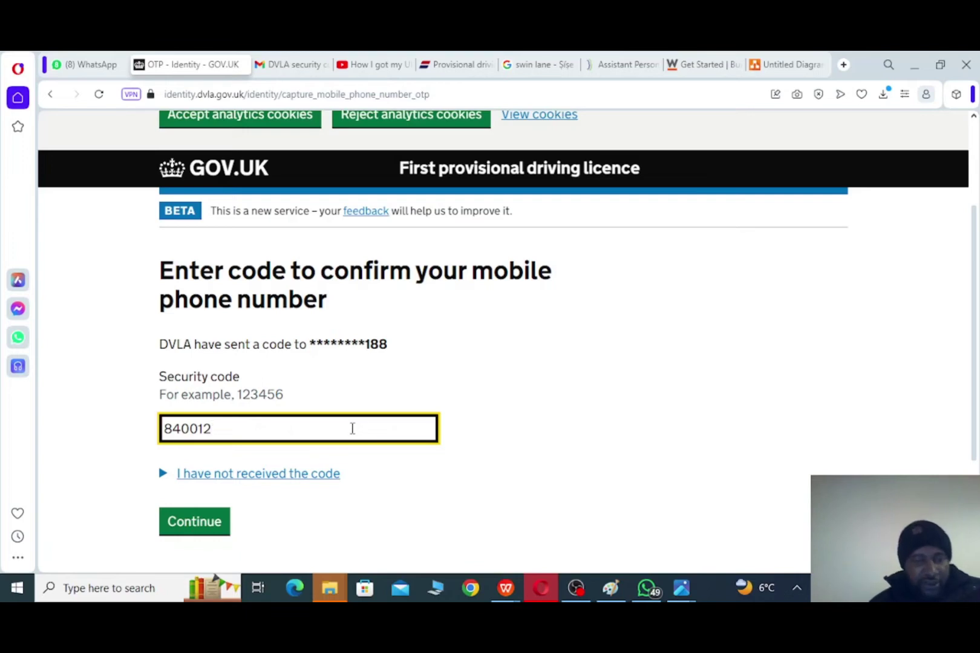
pyautogui.click(202, 523)
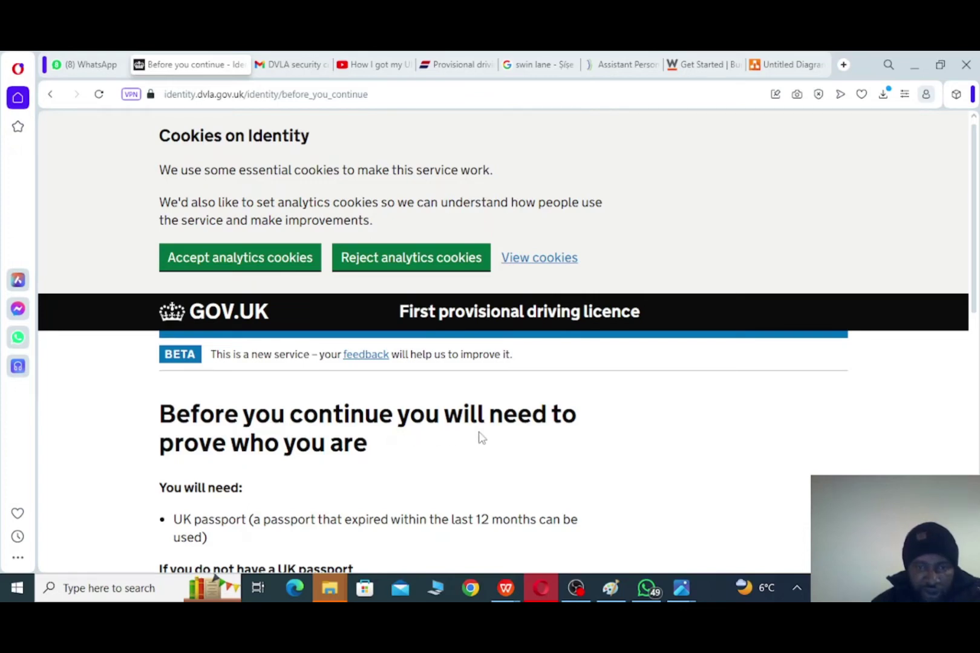
# Read the alternative identity documents list, checking the biometric residence card and national identity card entries.
pyautogui.scroll(-2, 338, 458)
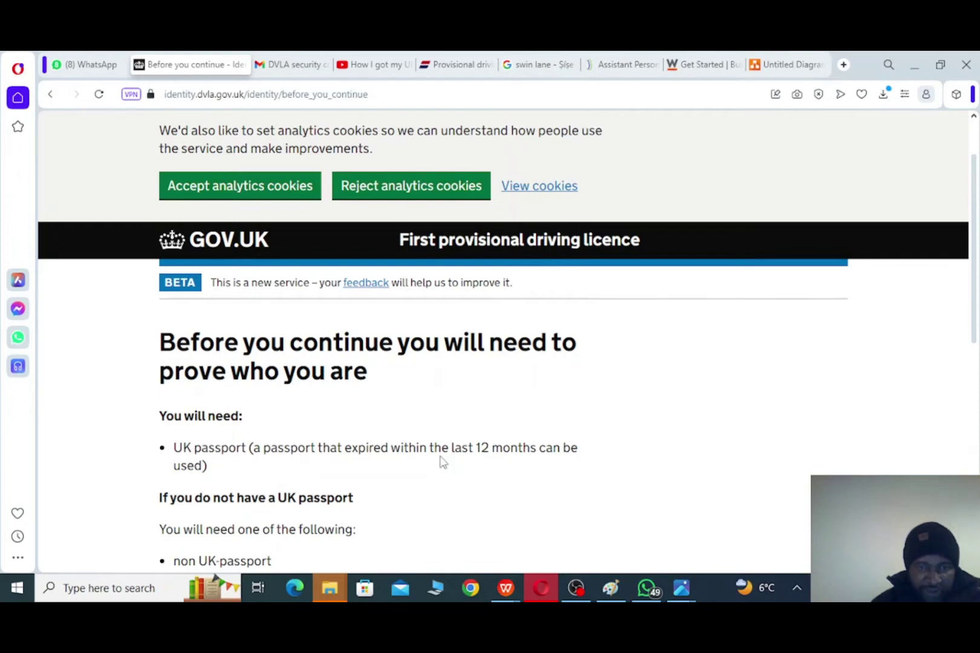
pyautogui.scroll(-3, 464, 454)
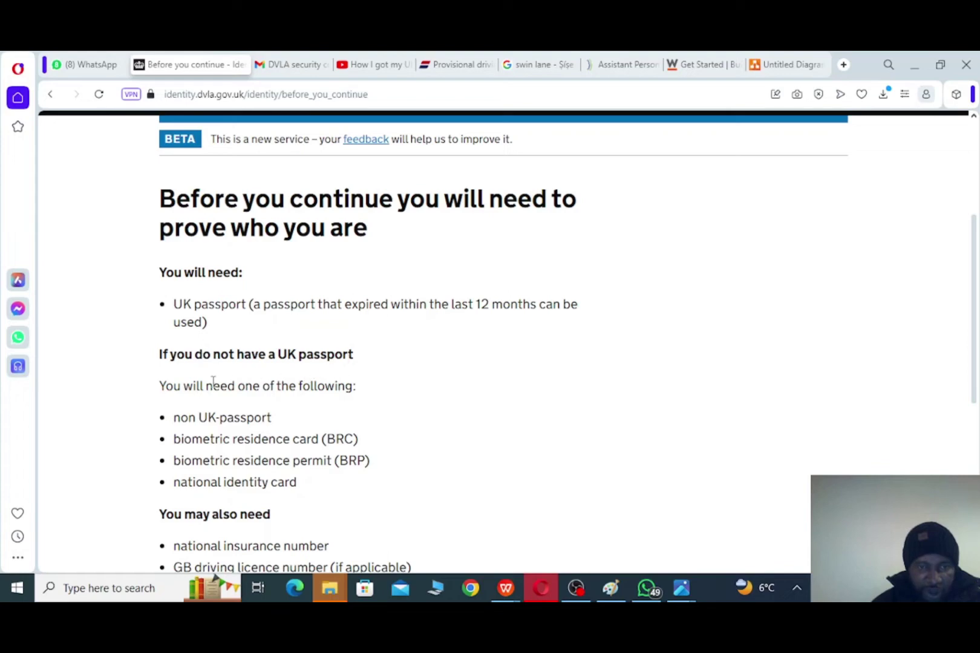
pyautogui.moveTo(159, 394); pyautogui.dragTo(370, 391)
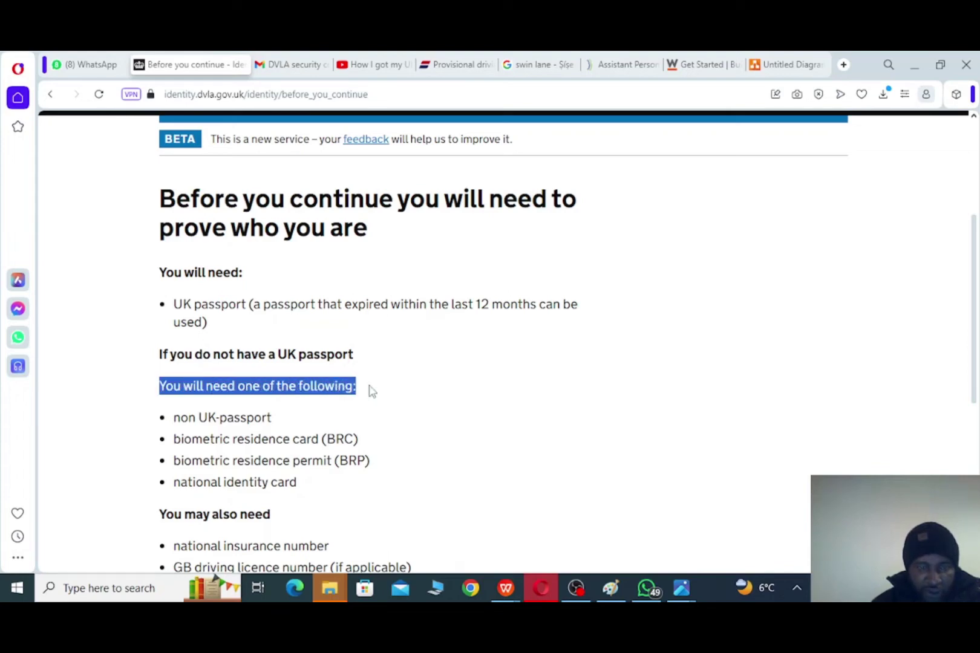
pyautogui.click(209, 423)
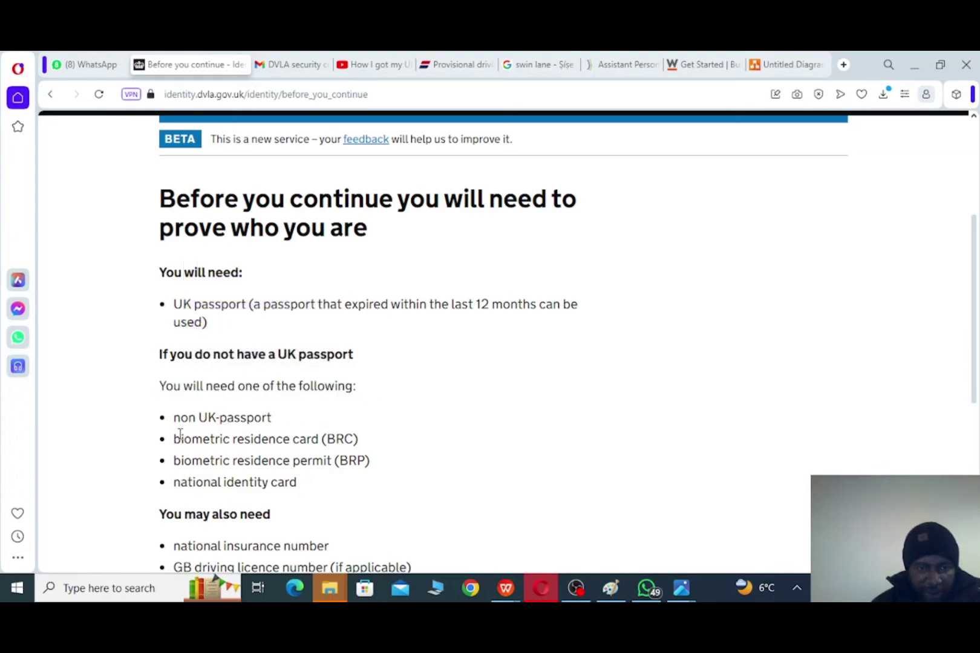
pyautogui.moveTo(175, 440); pyautogui.dragTo(315, 437)
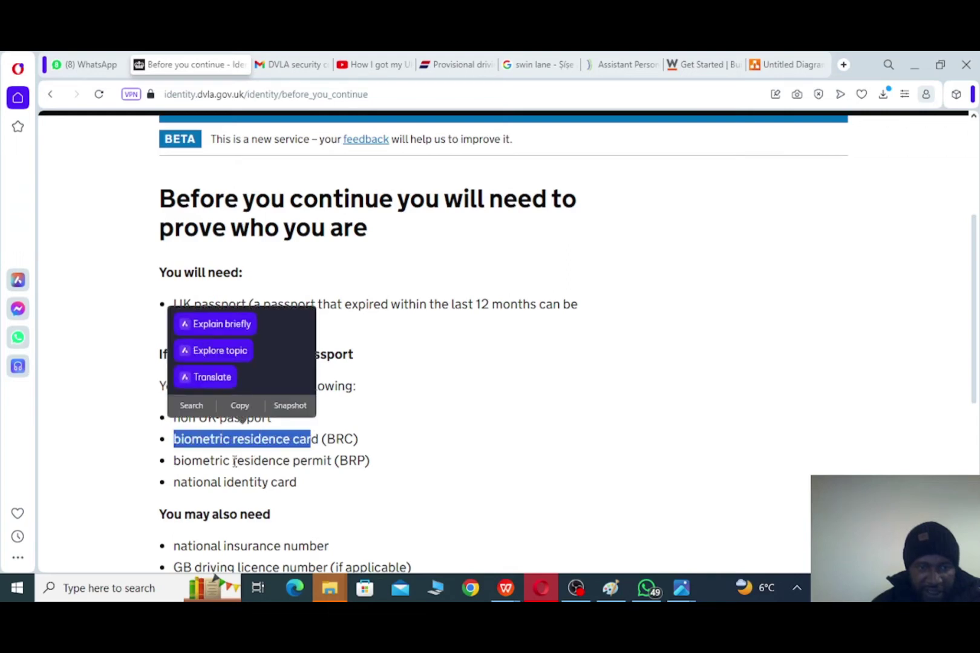
pyautogui.click(197, 463)
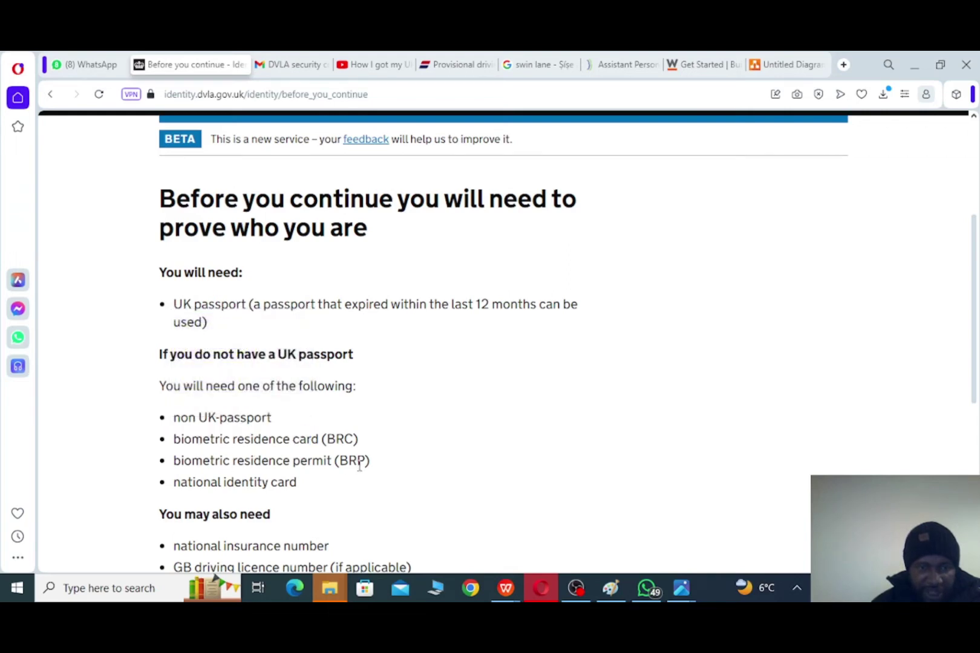
pyautogui.scroll(-1, 359, 466)
pyautogui.doubleClick(236, 411)
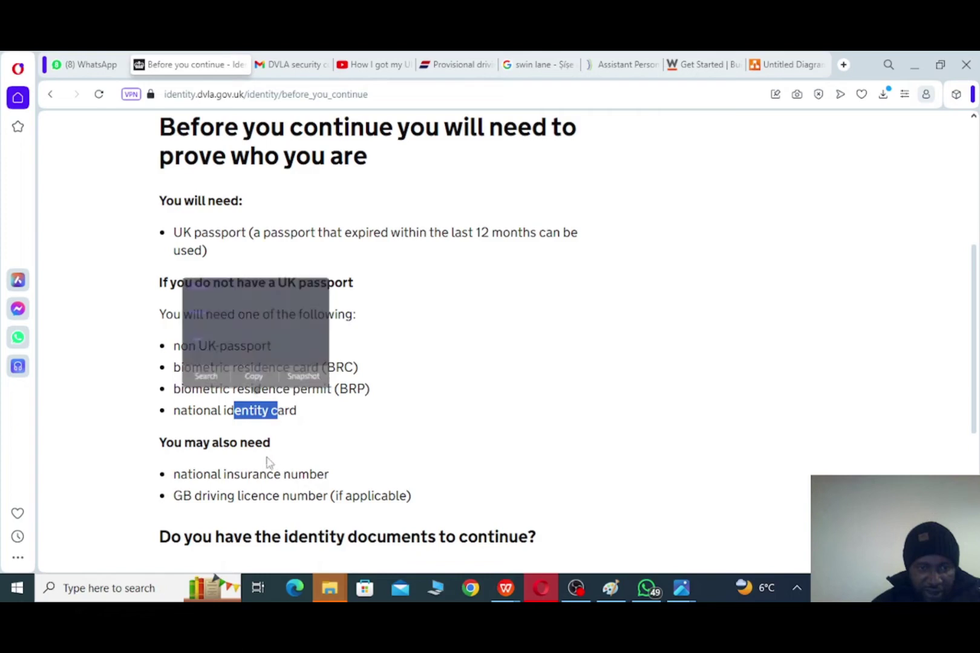
pyautogui.click(233, 469)
pyautogui.scroll(-2, 273, 482)
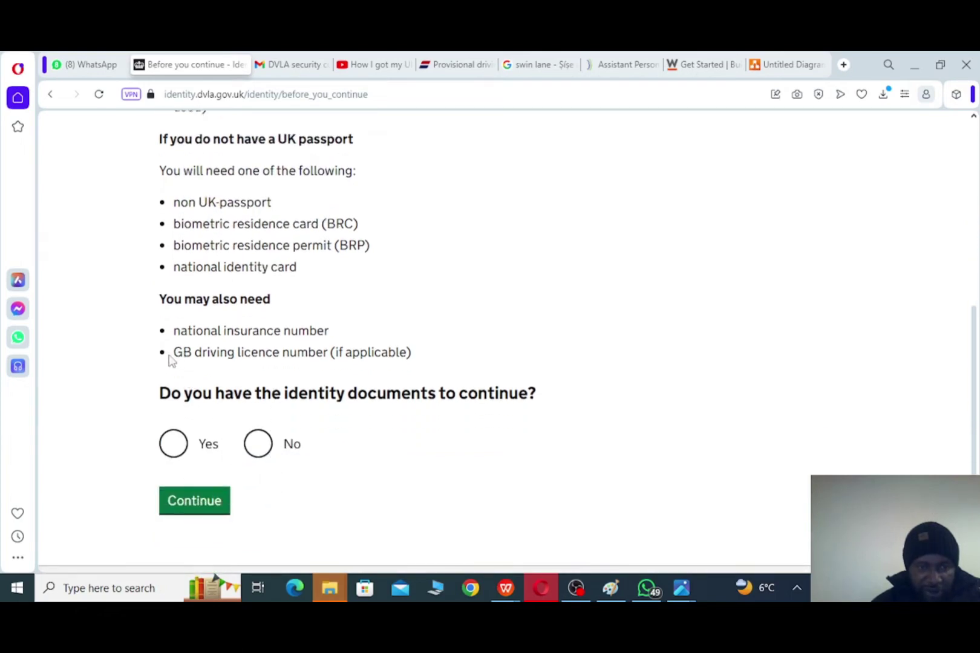
pyautogui.moveTo(168, 361); pyautogui.dragTo(261, 375)
pyautogui.click(484, 376)
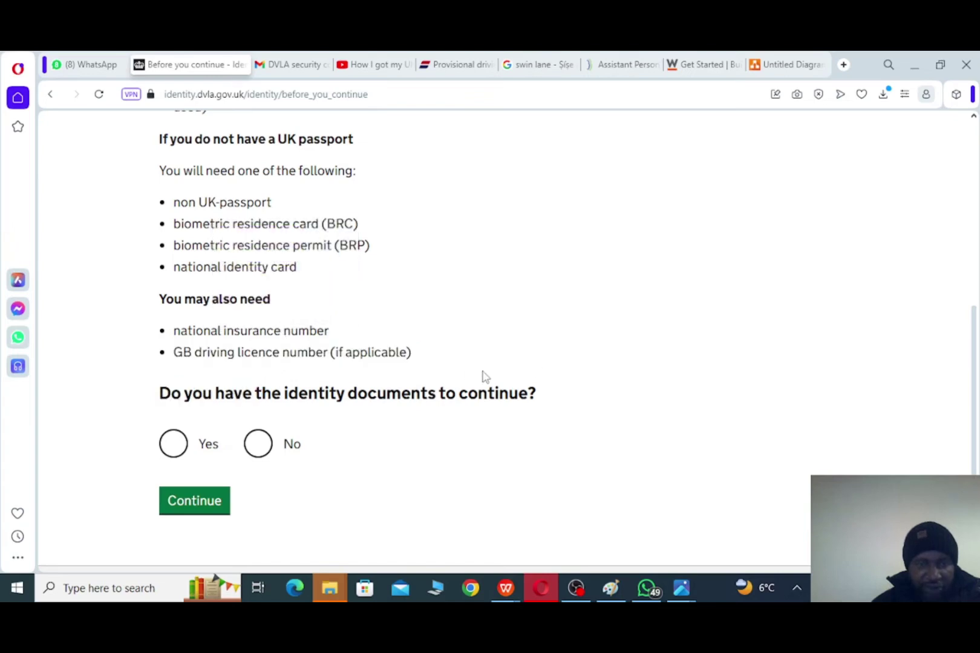
# Recheck the non UK passport and biometric residence entries, then answer Yes to having the identity documents.
pyautogui.scroll(3, 484, 376)
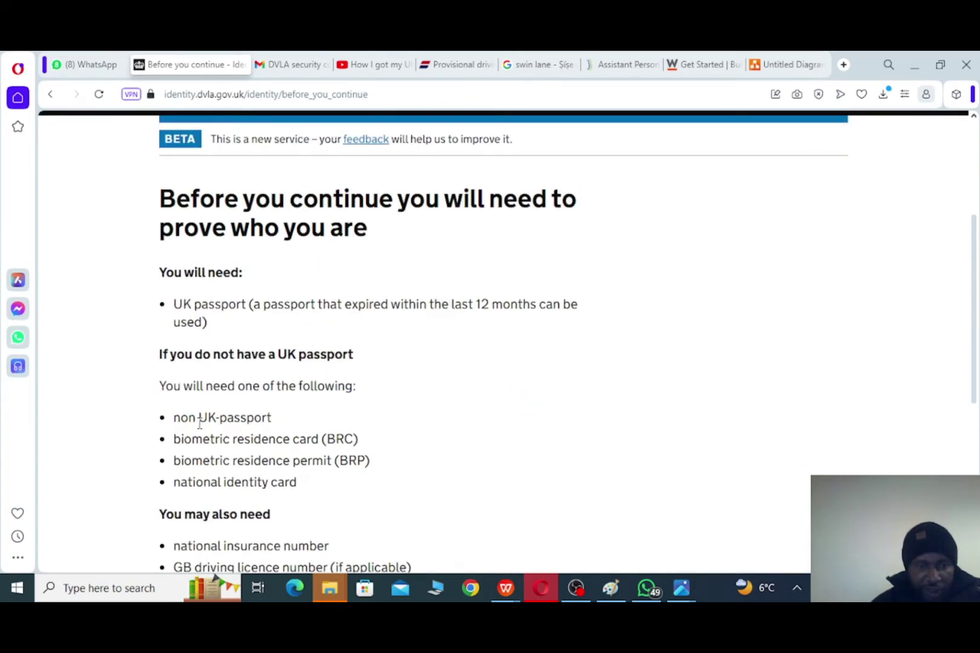
pyautogui.moveTo(200, 424); pyautogui.dragTo(274, 431)
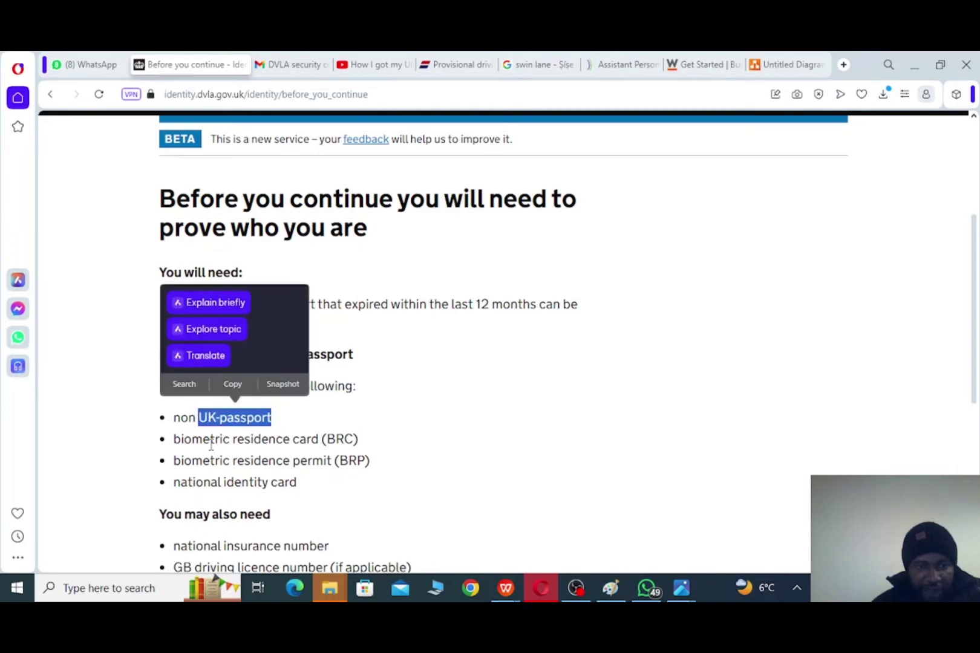
pyautogui.moveTo(211, 444); pyautogui.dragTo(326, 442)
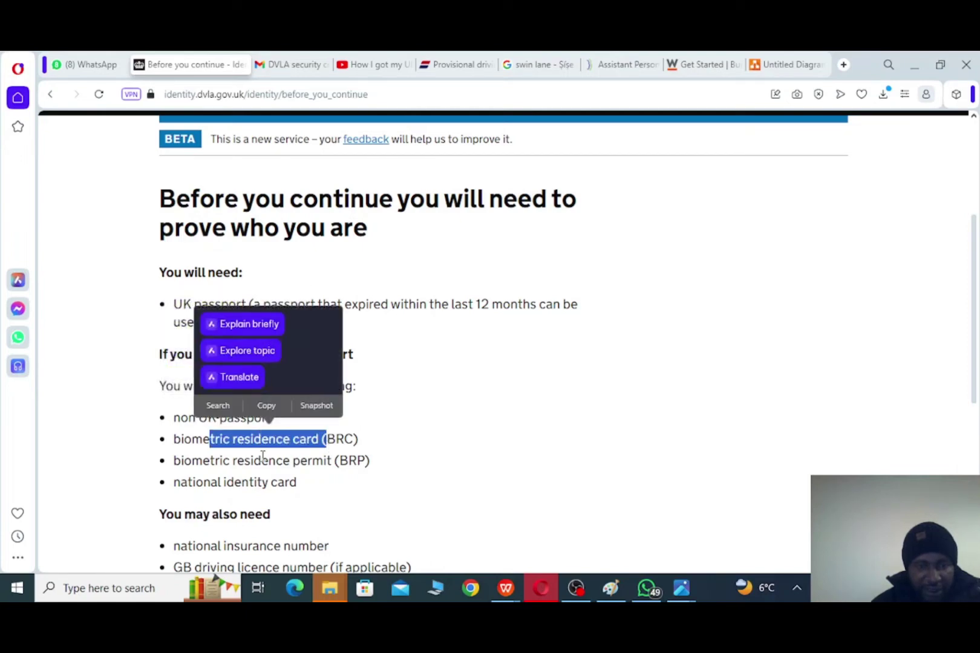
pyautogui.moveTo(204, 461); pyautogui.dragTo(325, 461)
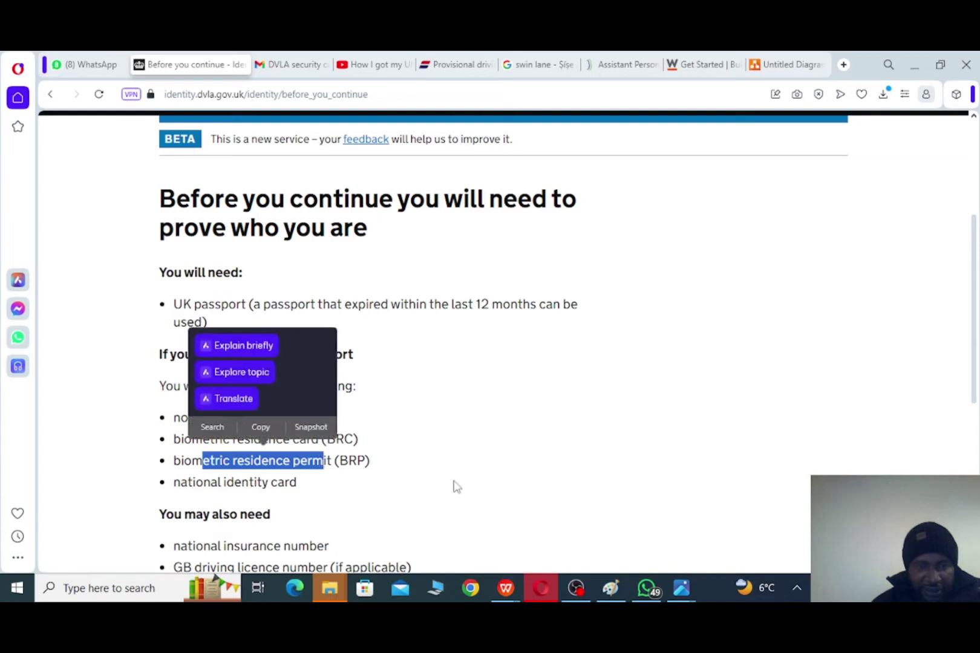
pyautogui.click(455, 485)
pyautogui.scroll(-5, 432, 475)
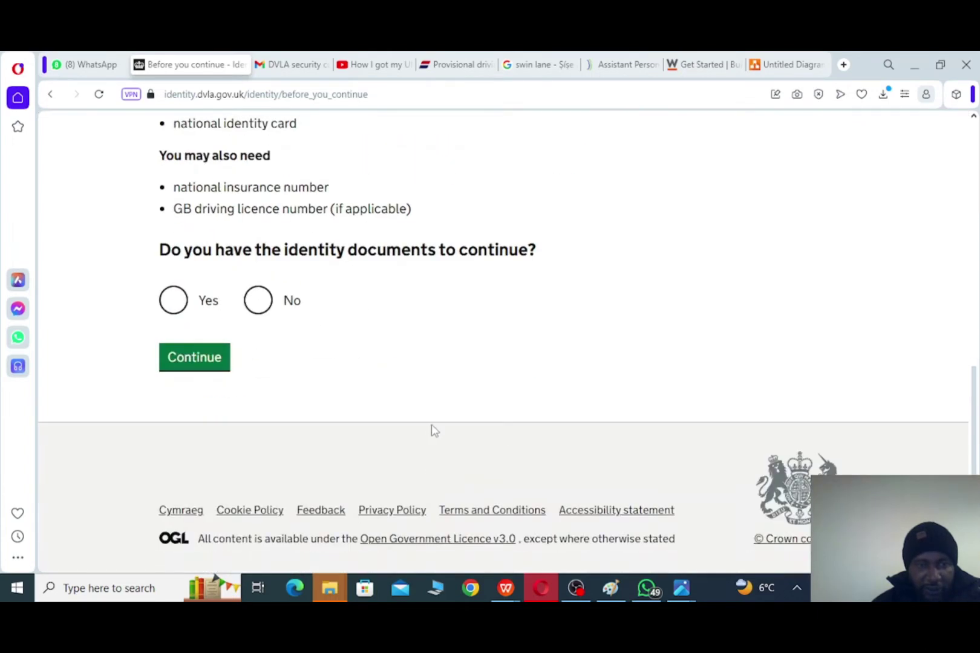
pyautogui.scroll(2, 431, 430)
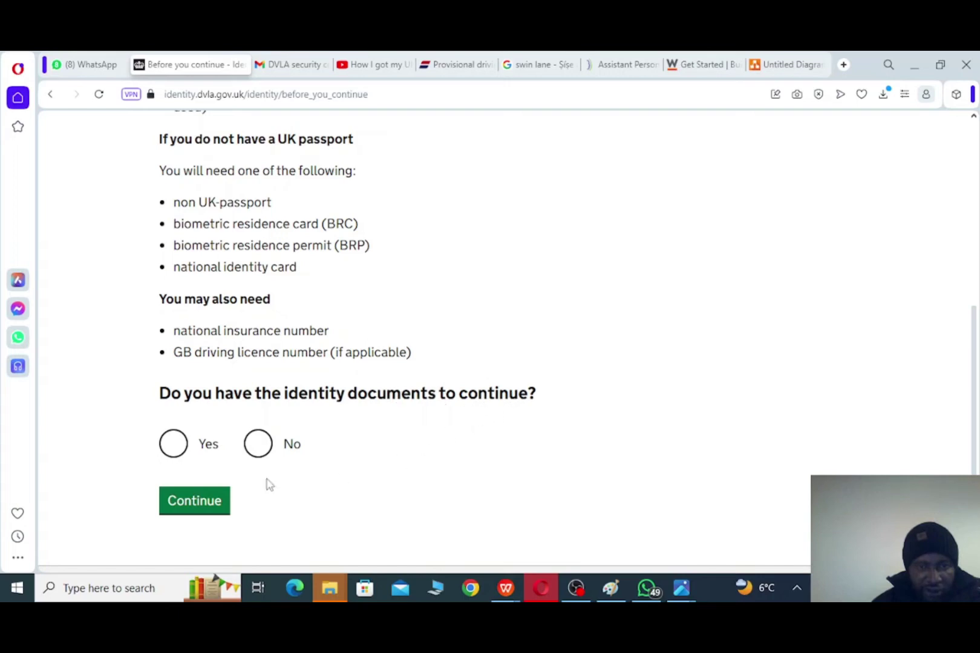
pyautogui.click(174, 445)
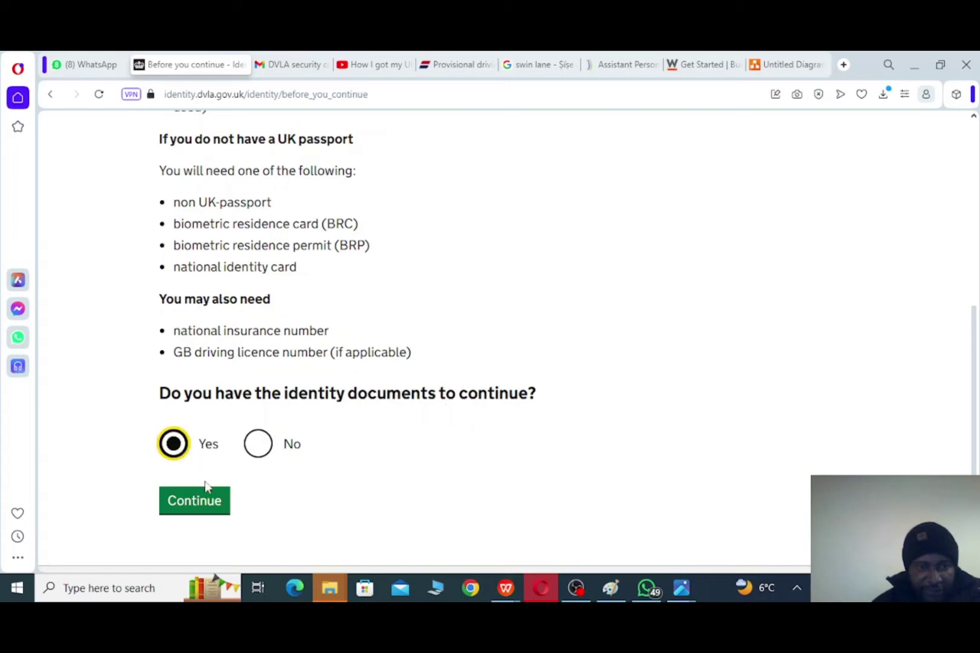
pyautogui.click(195, 501)
# Read the DVLA research paragraph and answer Yes to taking part in research.
pyautogui.scroll(-2, 192, 495)
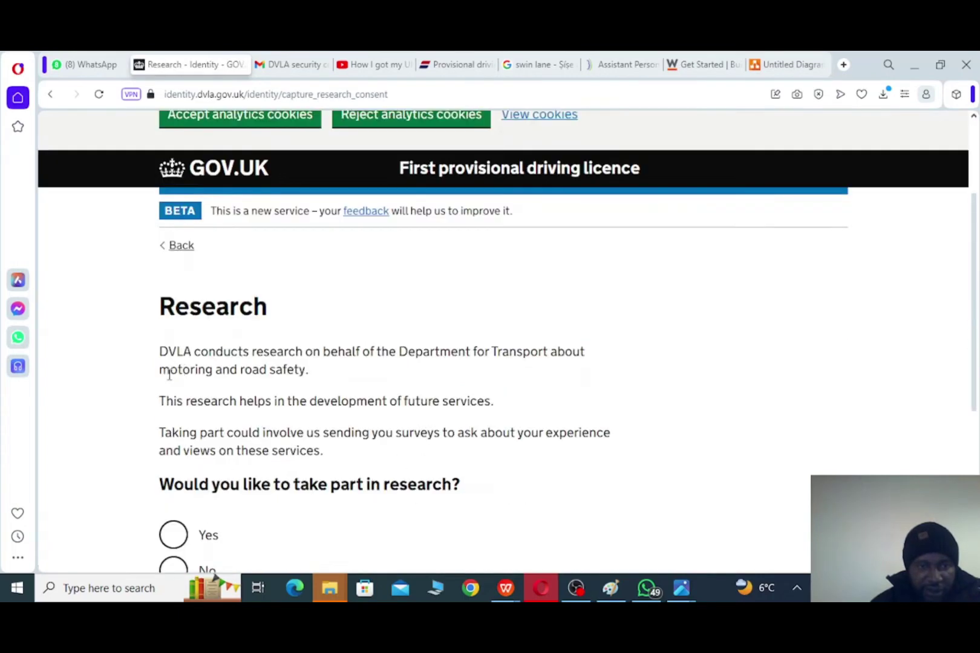
pyautogui.scroll(-1, 204, 449)
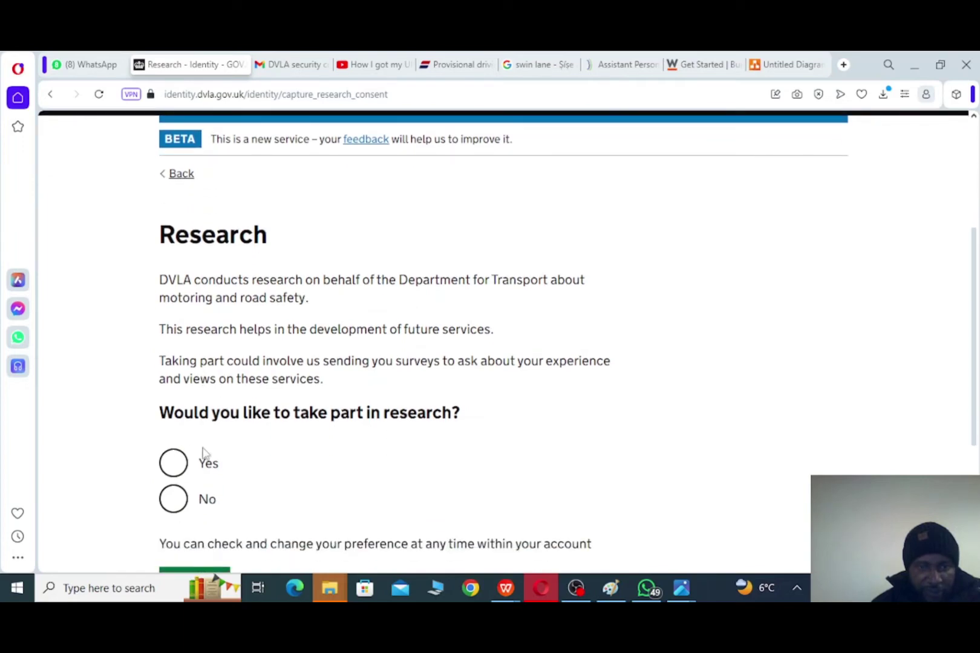
pyautogui.moveTo(160, 286); pyautogui.dragTo(217, 282)
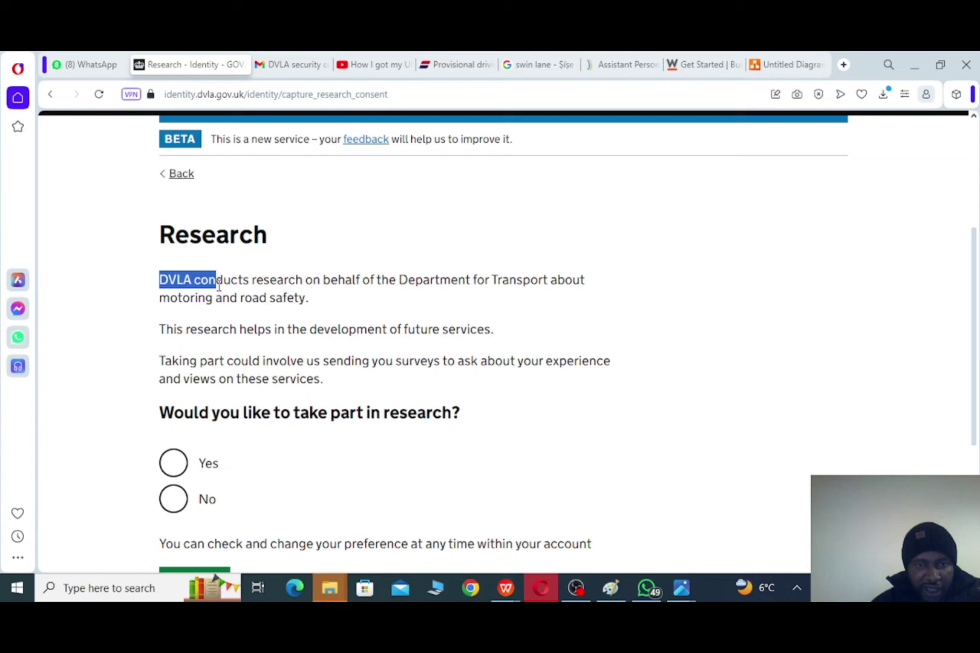
pyautogui.click(408, 311)
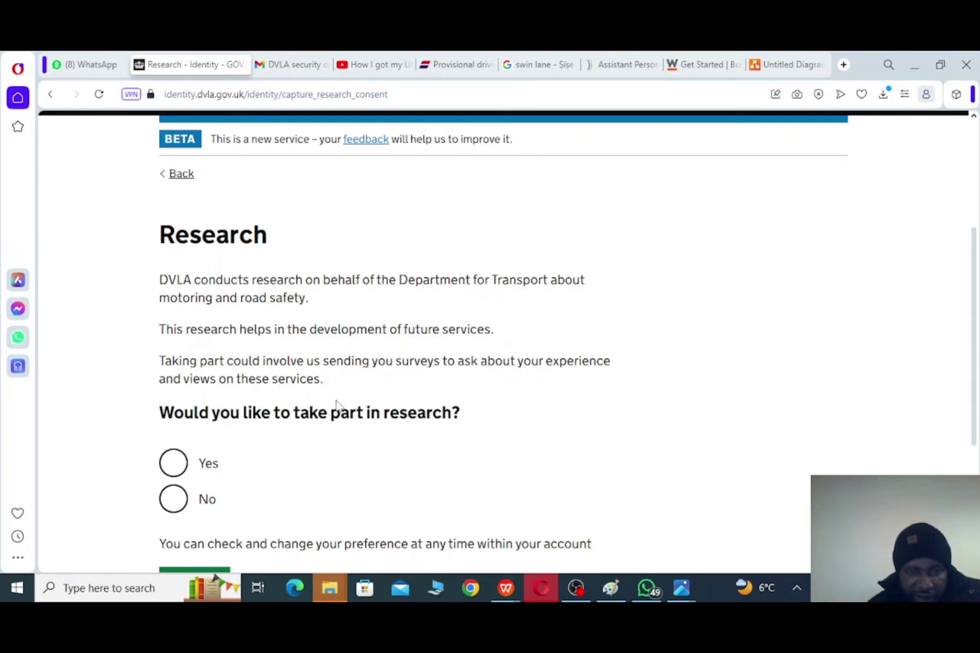
pyautogui.scroll(-1, 188, 417)
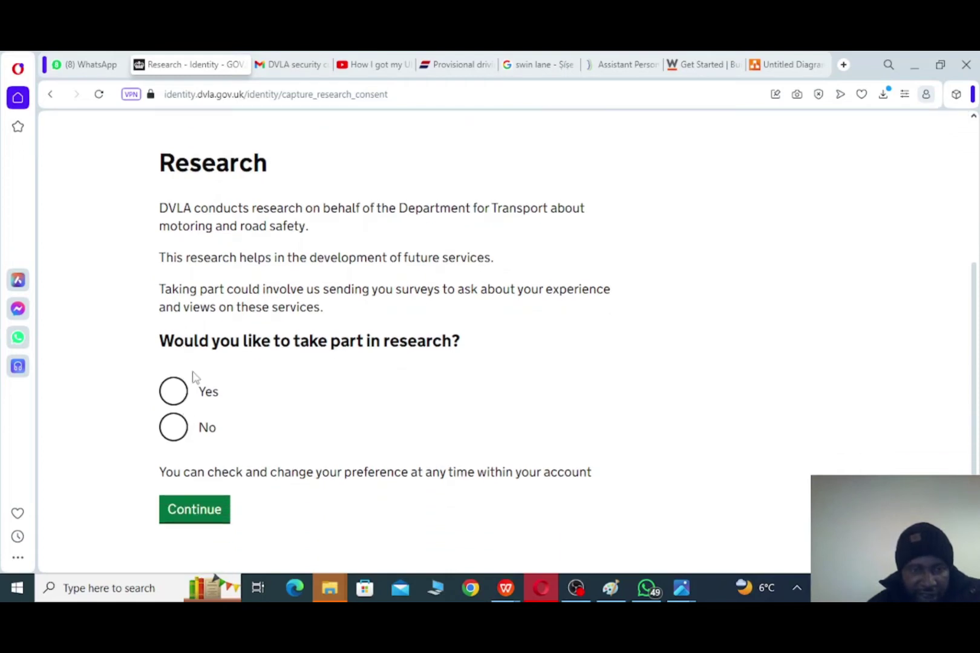
pyautogui.moveTo(160, 342); pyautogui.dragTo(492, 348)
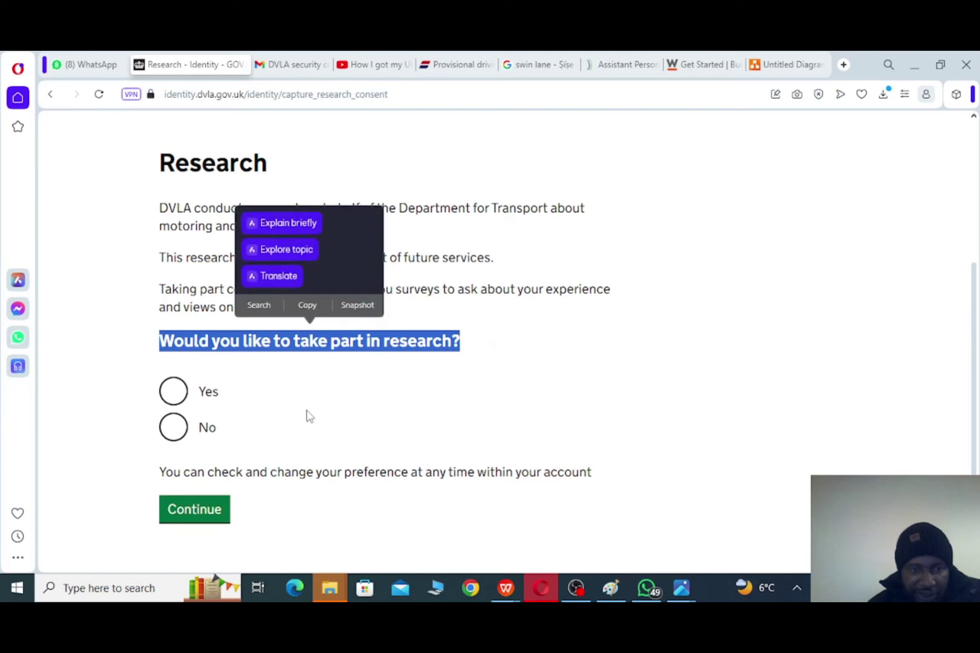
pyautogui.click(226, 410)
pyautogui.click(173, 393)
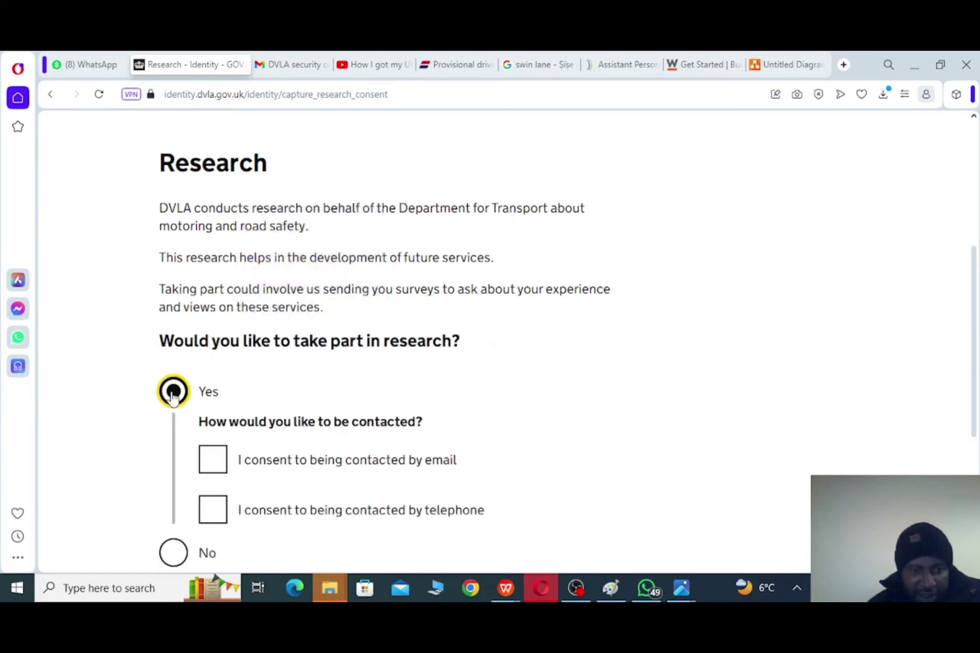
# Consent to being contacted by email only and continue to Your details.
pyautogui.scroll(-2, 383, 411)
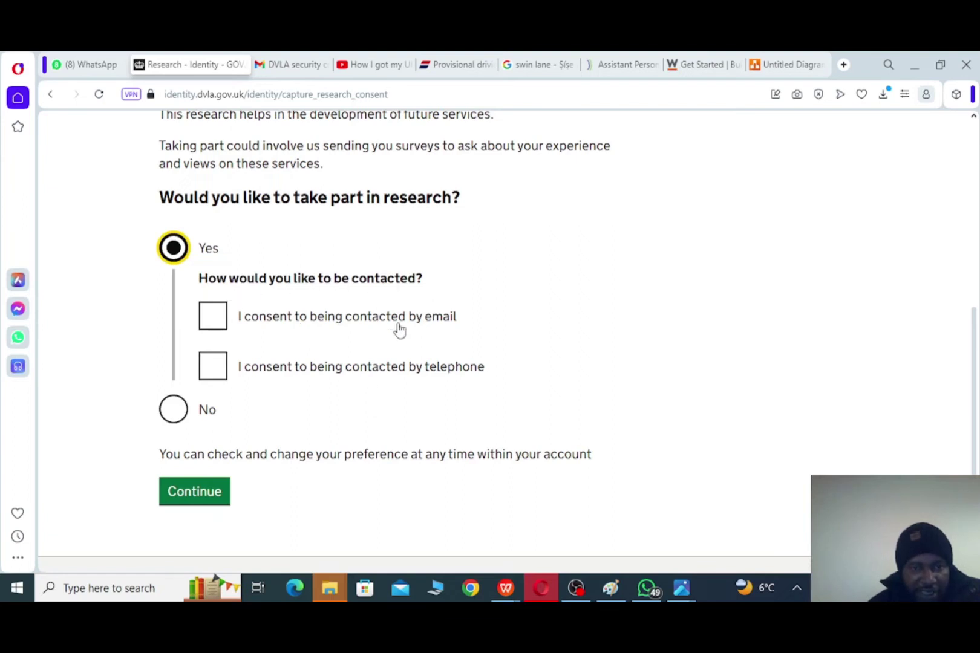
pyautogui.click(214, 324)
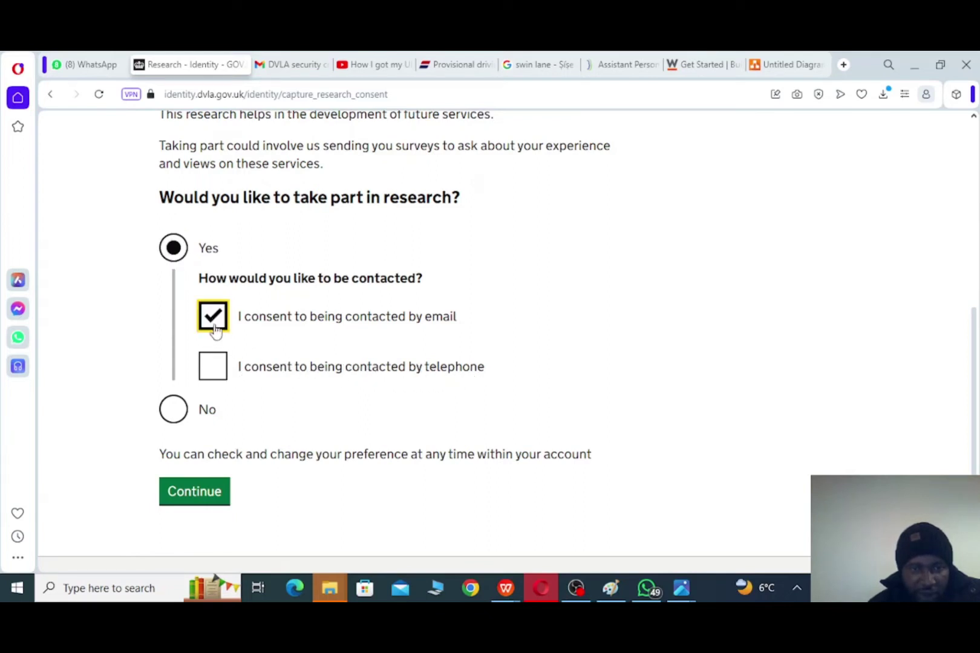
pyautogui.scroll(-1, 264, 395)
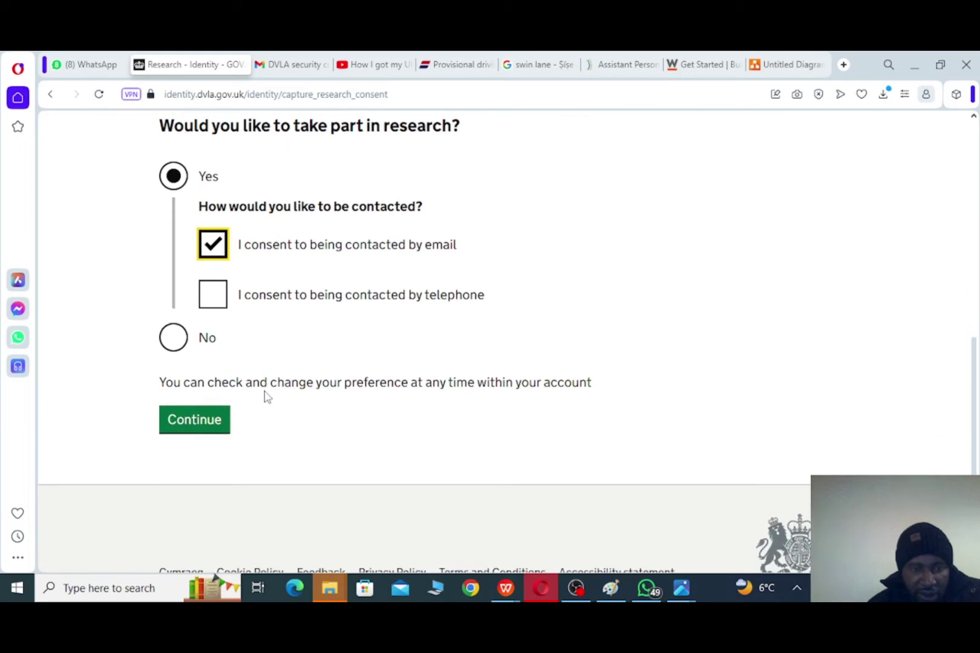
pyautogui.click(181, 422)
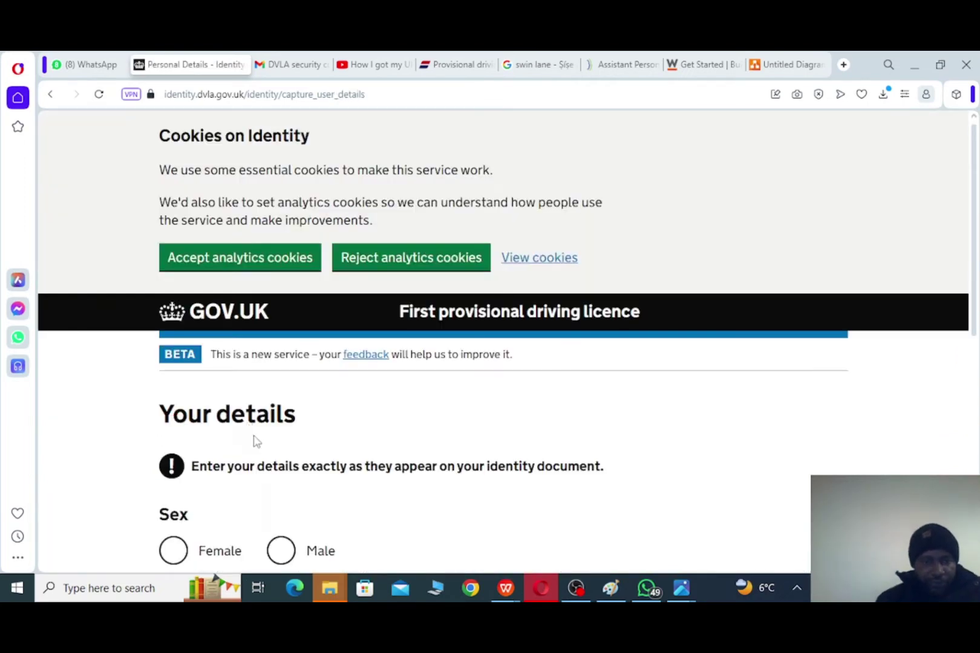
# Select Male as the sex and Mr as the title.
pyautogui.scroll(-1, 273, 444)
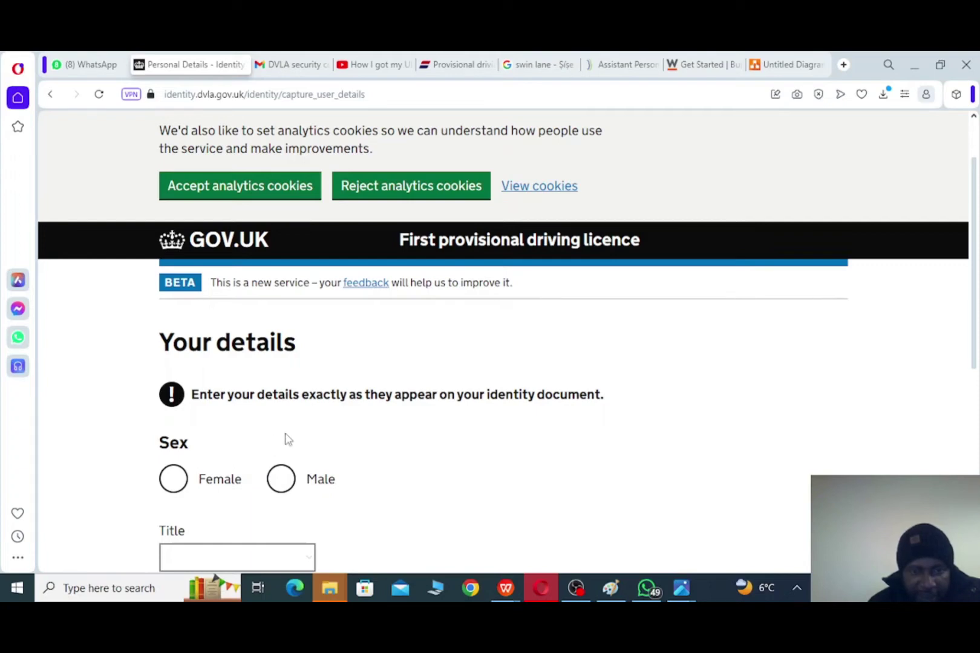
pyautogui.scroll(-2, 426, 435)
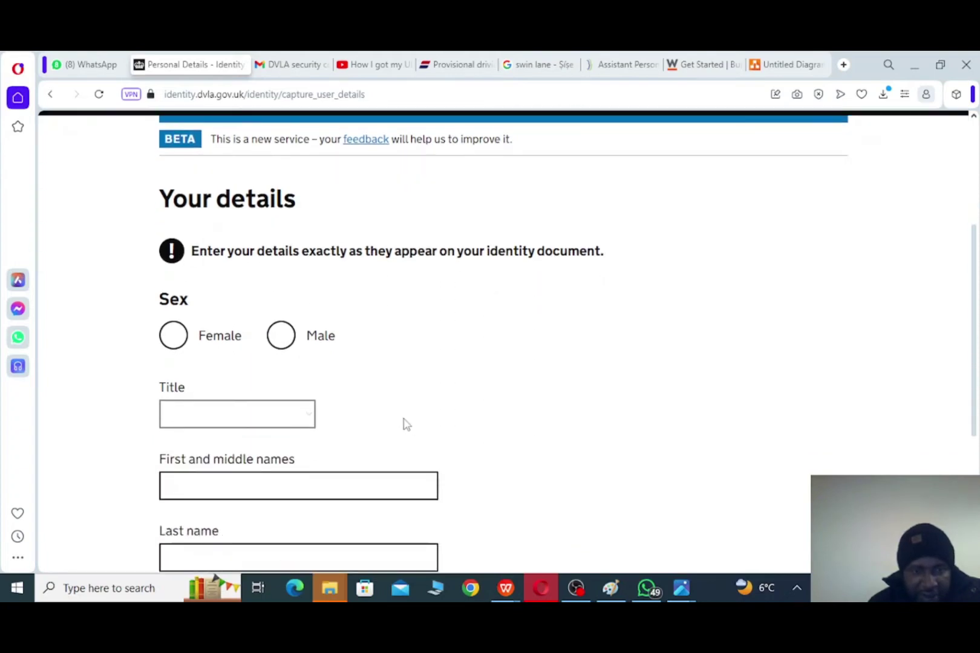
pyautogui.click(281, 343)
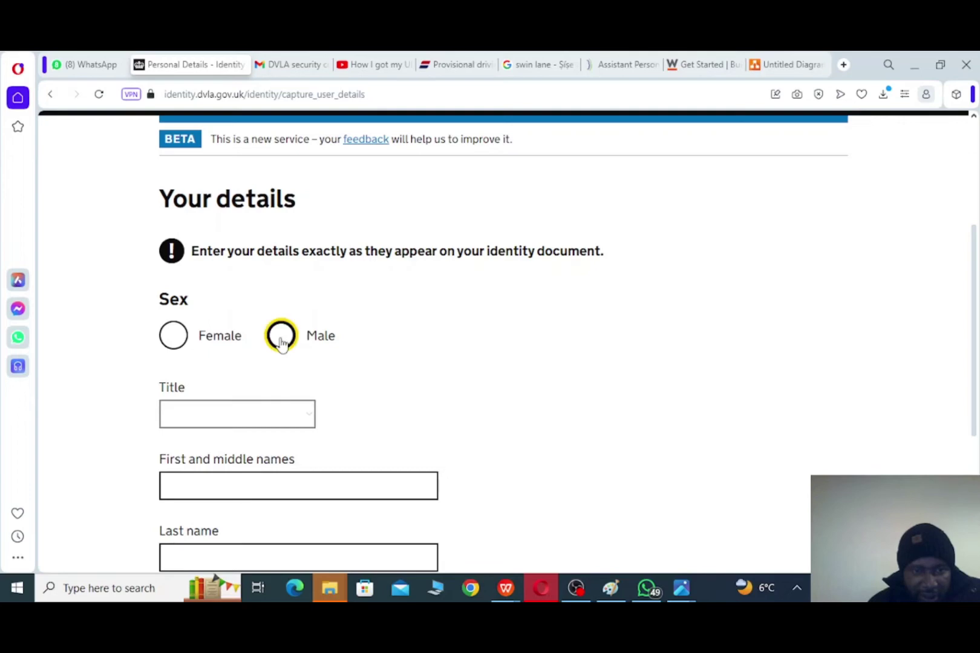
pyautogui.click(206, 413)
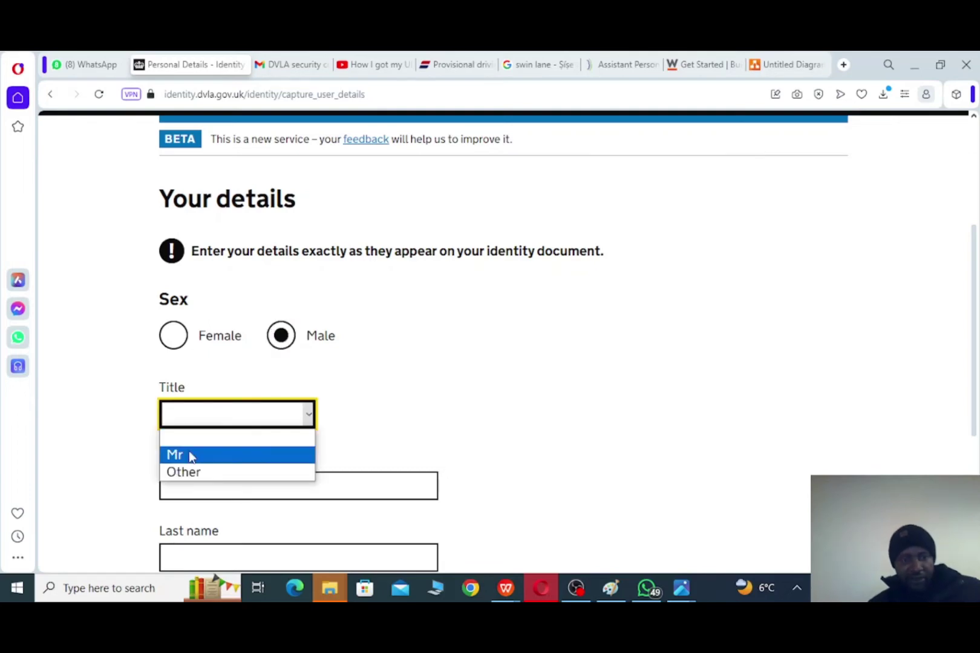
pyautogui.click(188, 455)
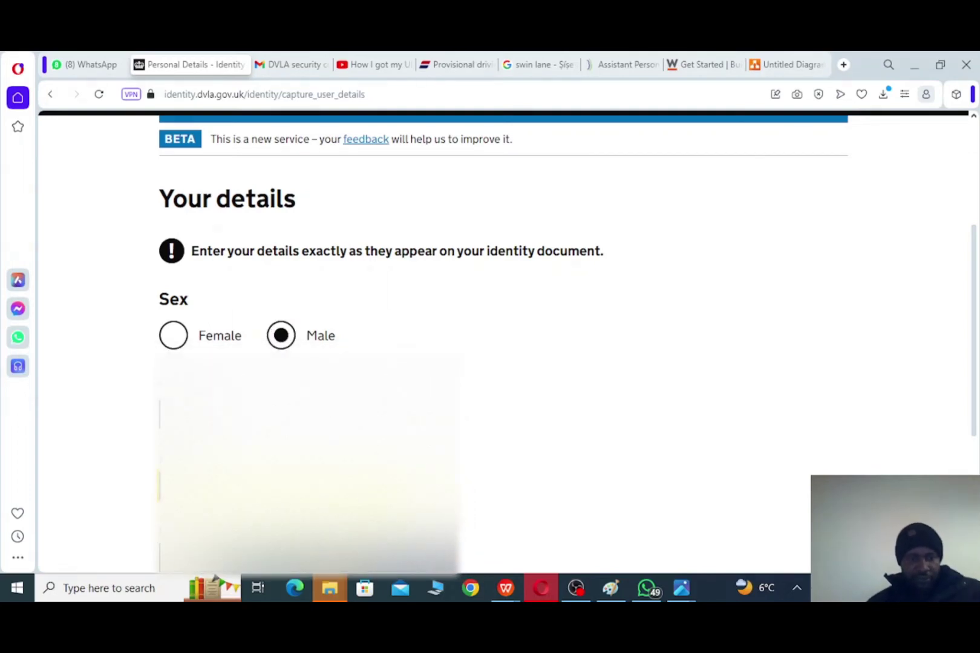
# Fill in the first, middle and last names, then submit a date of birth, which is rejected.
pyautogui.click(200, 486)
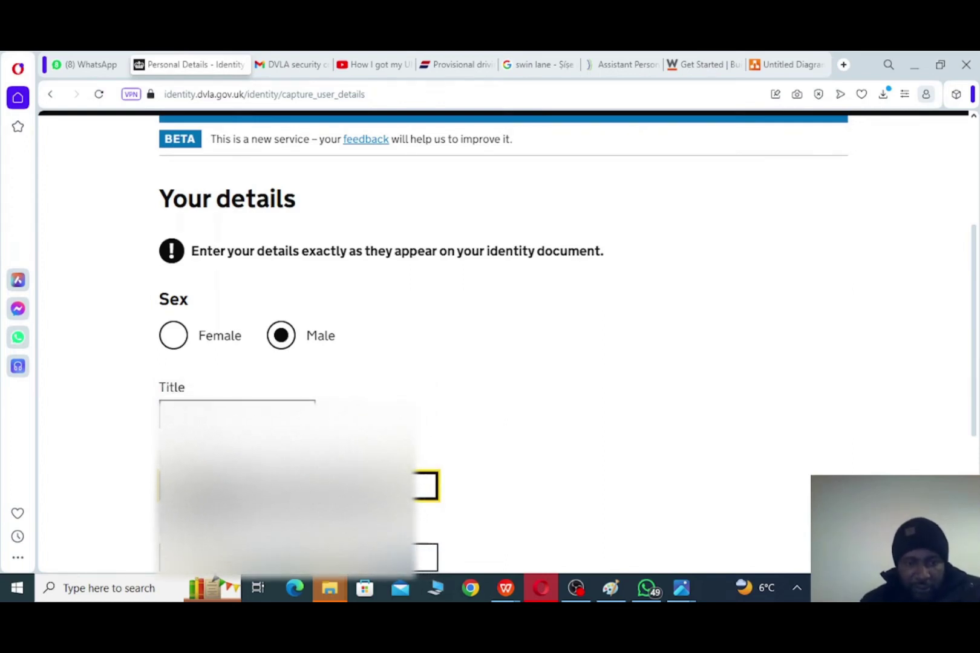
pyautogui.click(426, 557)
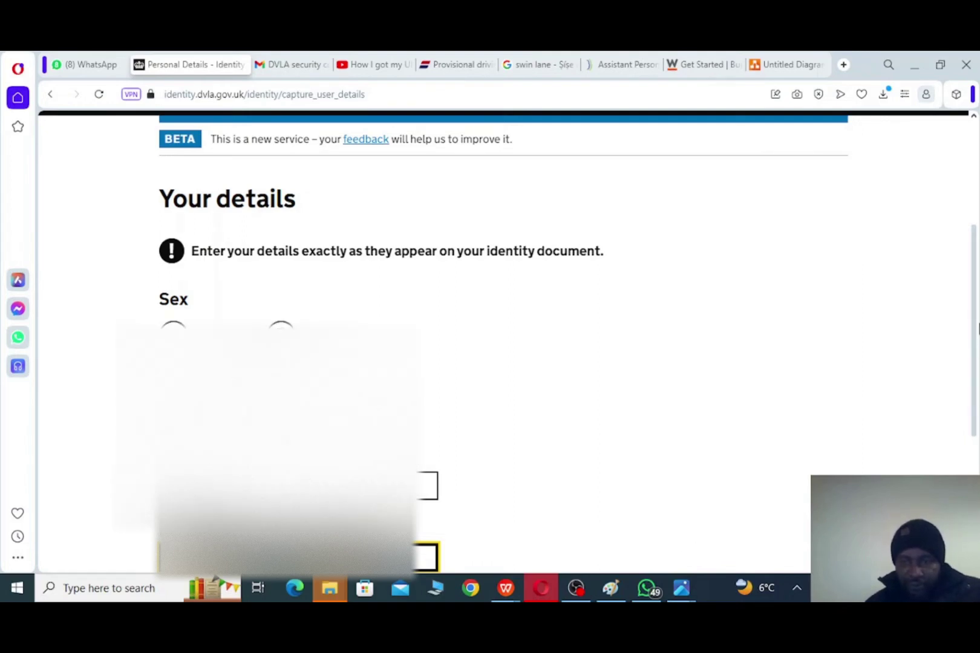
pyautogui.moveTo(975, 323); pyautogui.dragTo(976, 412)
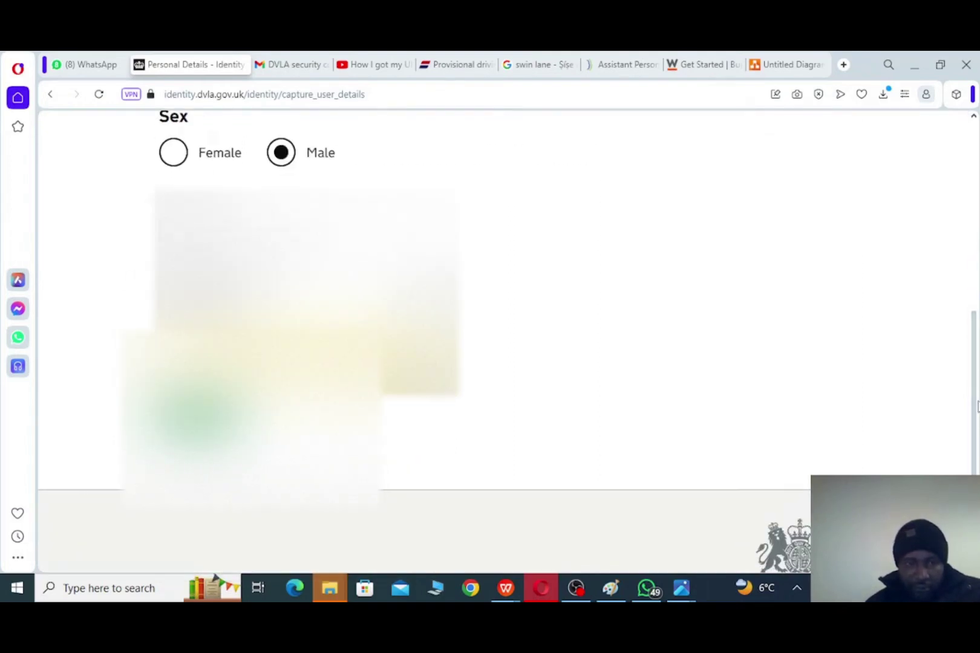
pyautogui.click(194, 425)
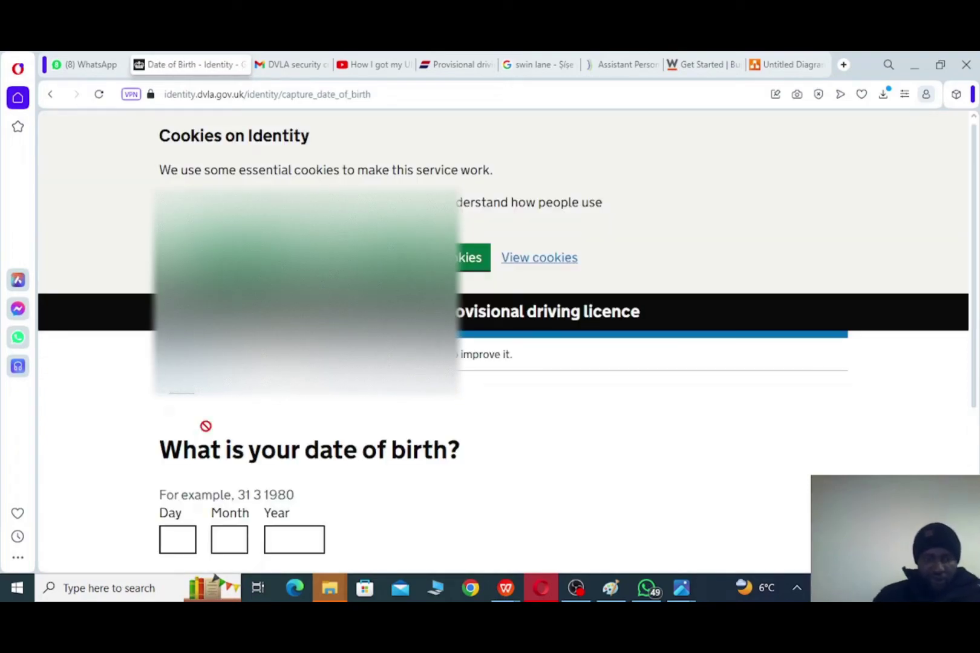
pyautogui.click(174, 534)
pyautogui.click(192, 463)
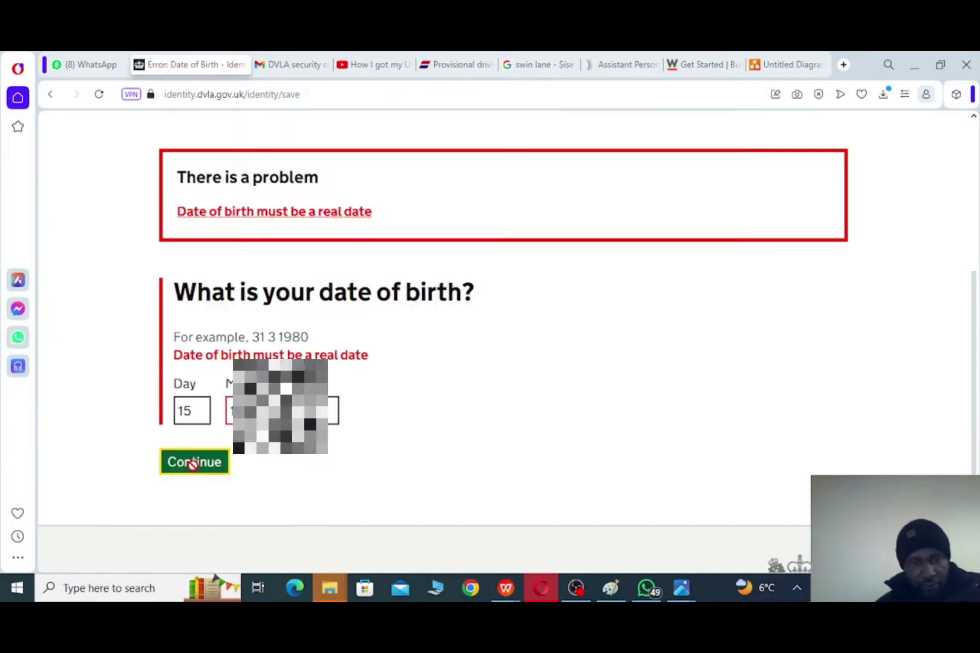
# Enter the current postcode and look up its addresses.
pyautogui.scroll(-4, 372, 464)
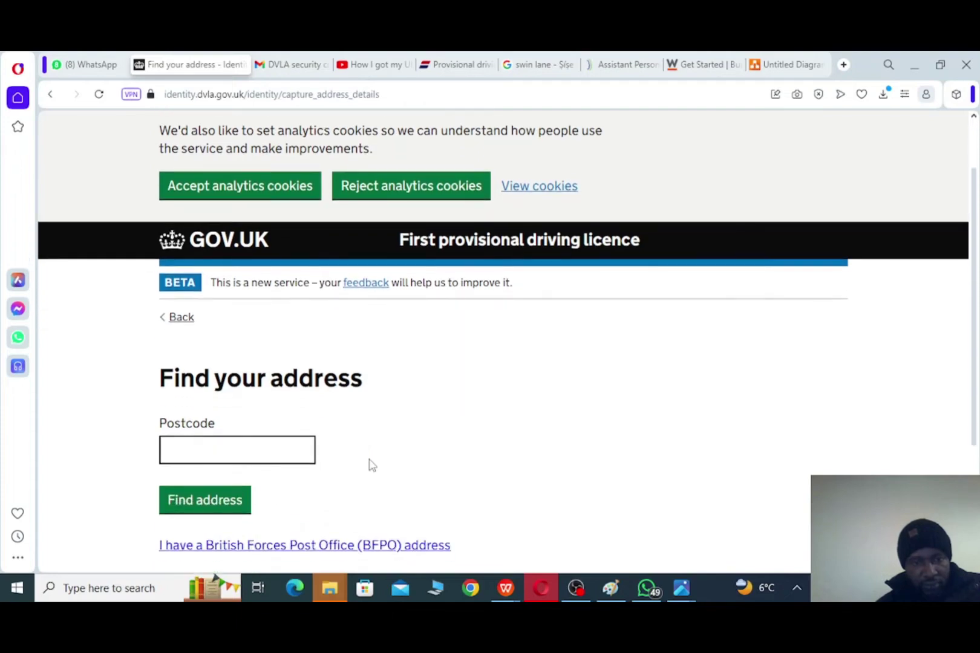
pyautogui.click(228, 311)
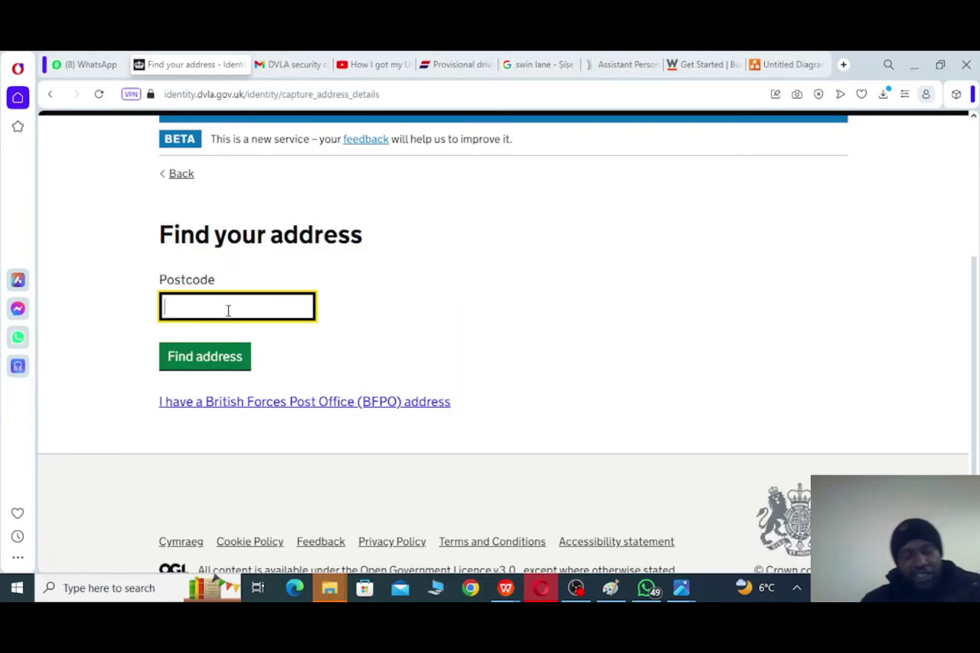
pyautogui.click(194, 358)
# Pick the current address from the results, check it, and confirm it is correct.
pyautogui.scroll(-10, 502, 339)
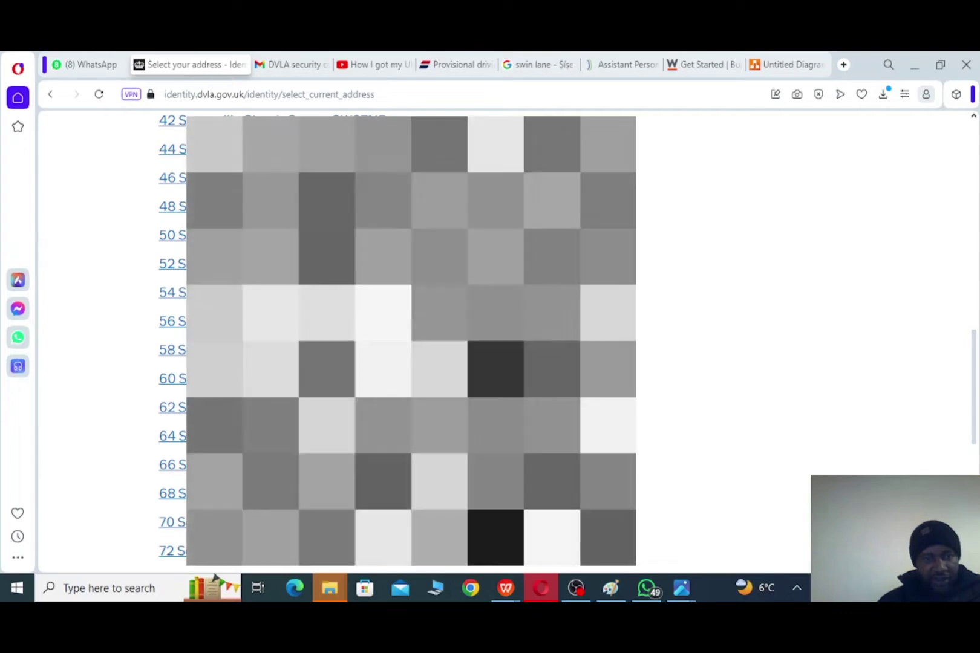
pyautogui.click(173, 292)
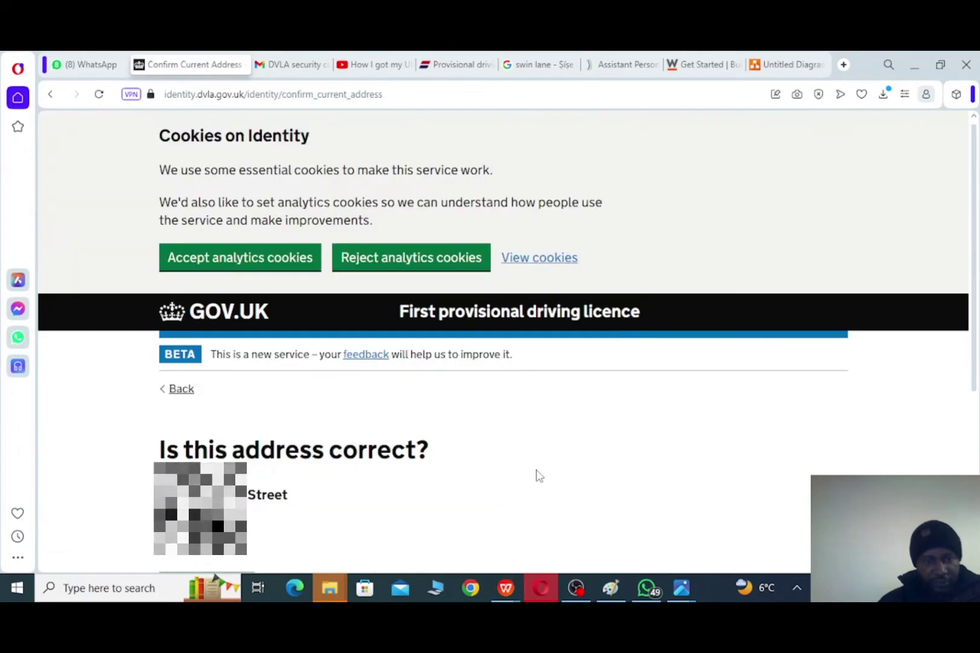
pyautogui.scroll(-2, 534, 476)
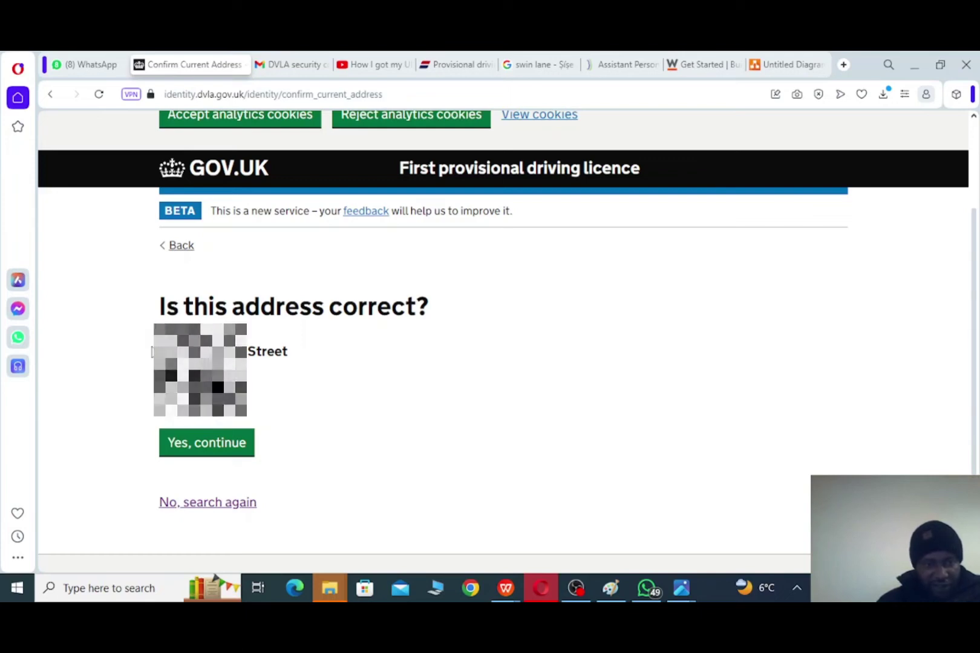
pyautogui.moveTo(161, 351); pyautogui.dragTo(268, 387)
pyautogui.click(455, 429)
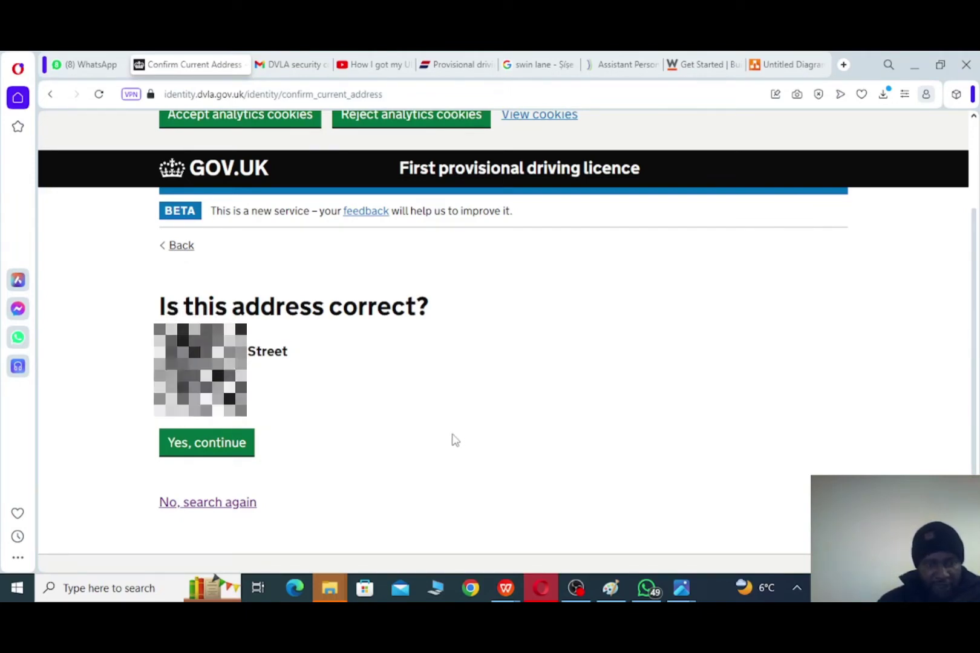
pyautogui.click(212, 445)
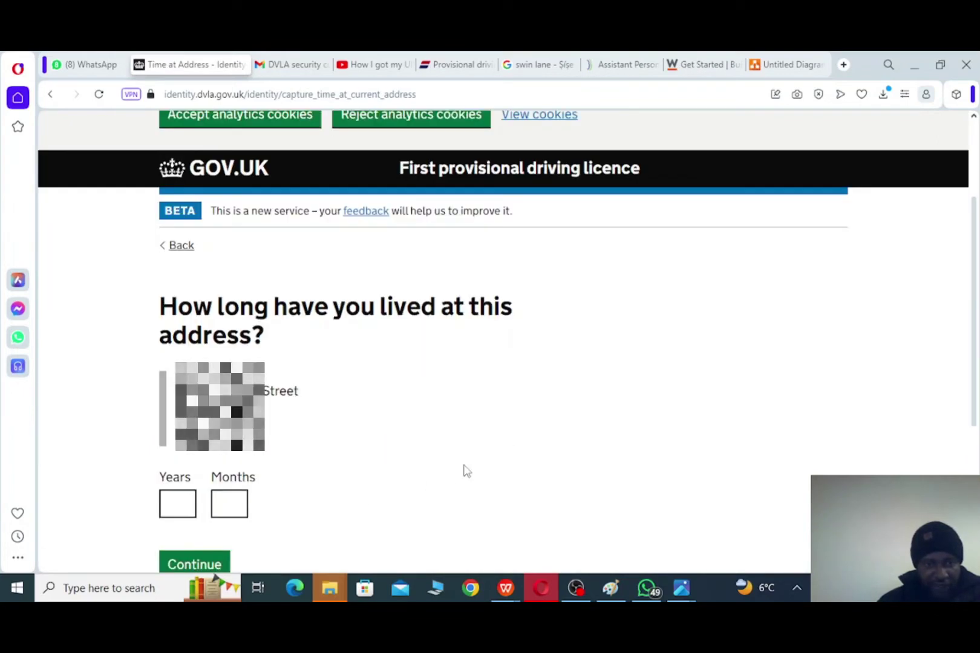
# Record the time at the current address as 0 years 2 months.
pyautogui.scroll(-1, 466, 471)
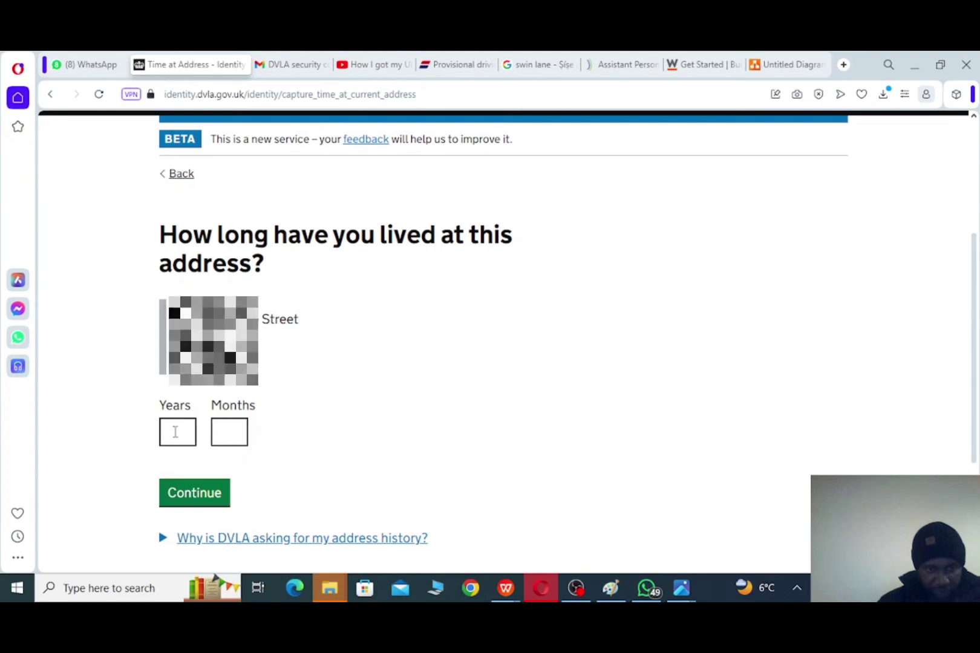
pyautogui.click(174, 431)
pyautogui.write('1')
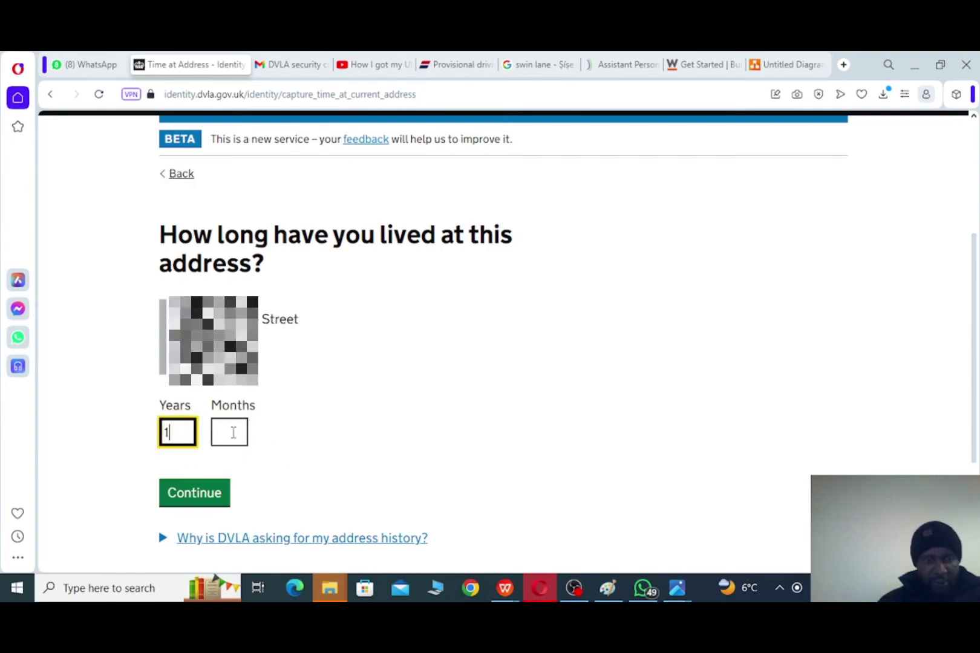
pyautogui.click(233, 432)
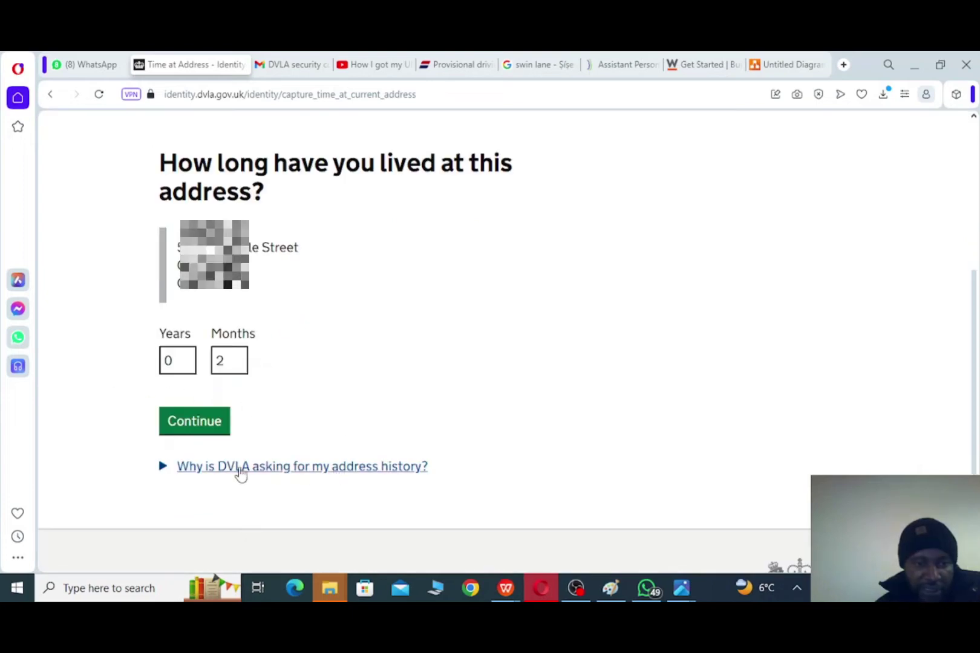
pyautogui.click(198, 425)
pyautogui.scroll(-2, 446, 460)
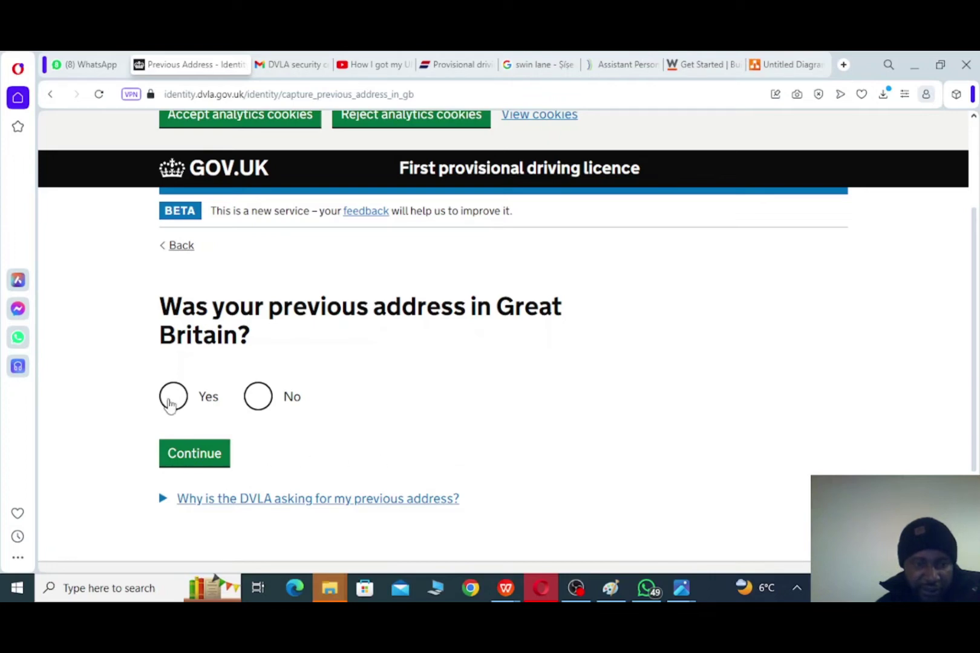
# Answer Yes to a Great Britain previous address, then look it up by postcode and confirm it.
pyautogui.click(172, 403)
pyautogui.click(196, 455)
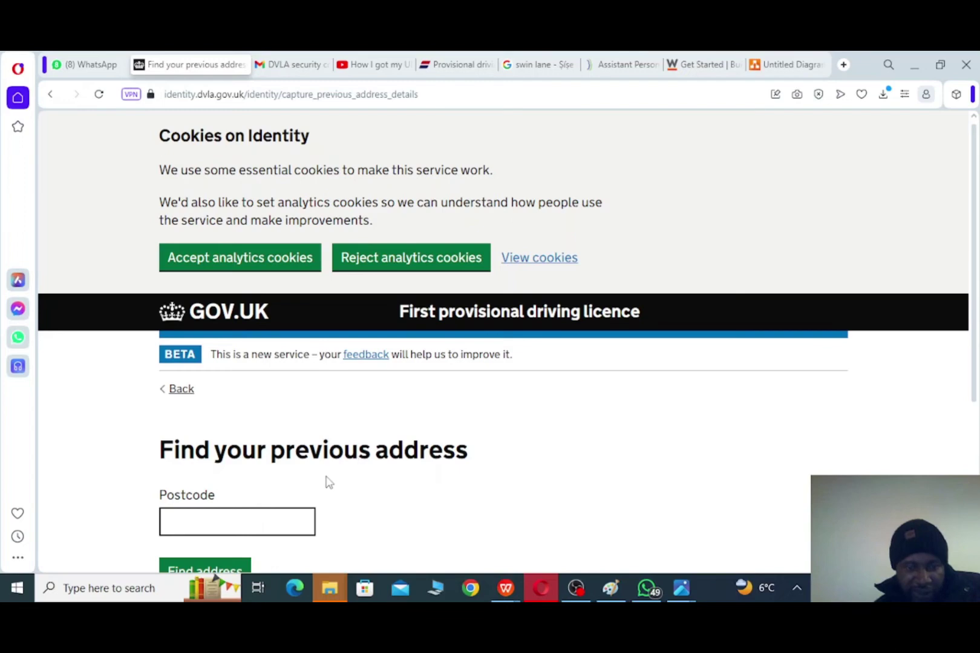
pyautogui.scroll(-1, 326, 480)
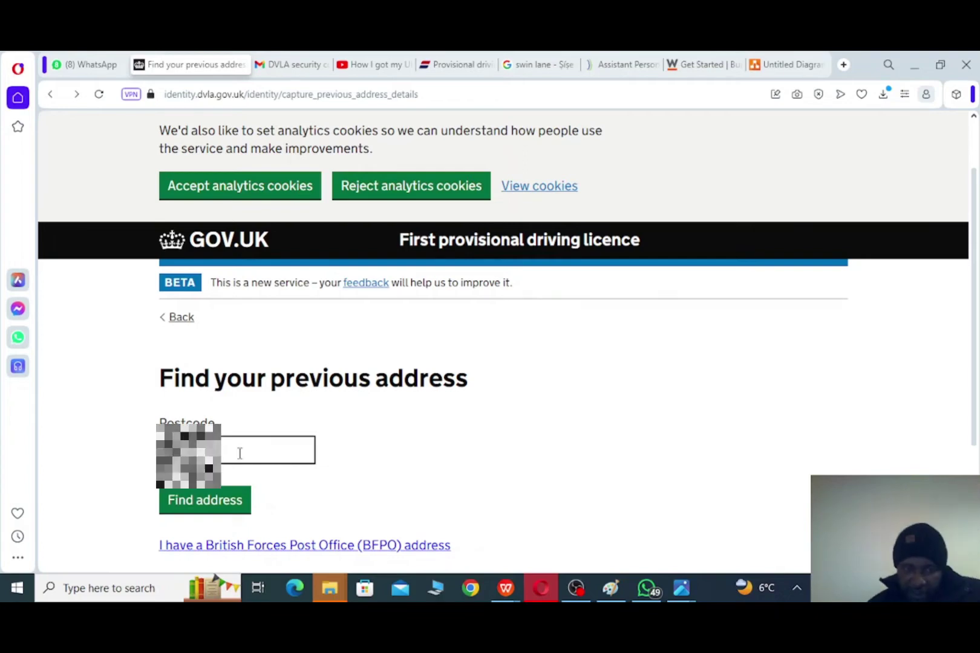
pyautogui.click(240, 453)
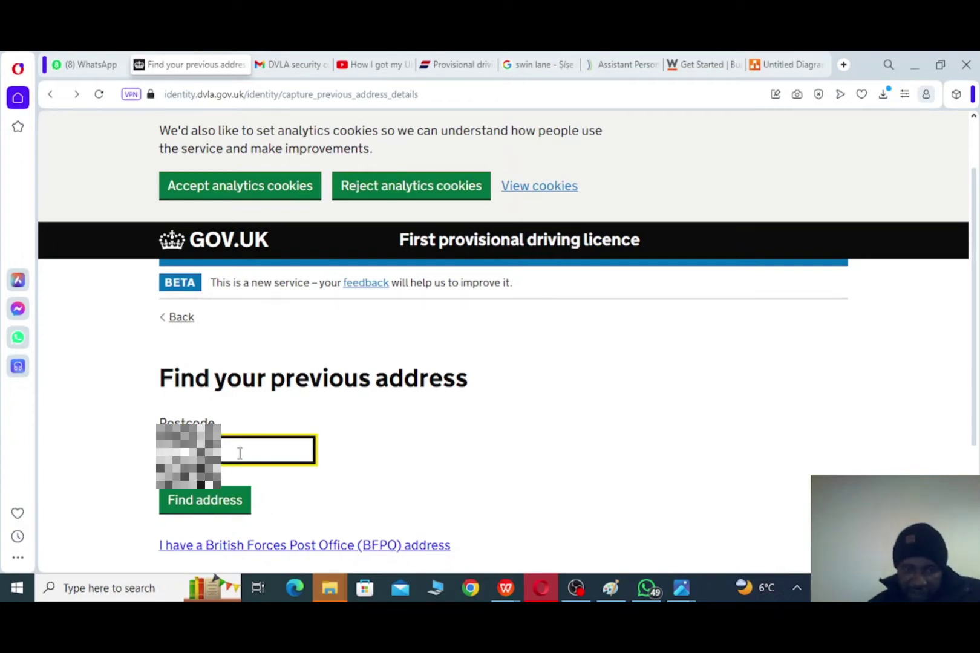
pyautogui.click(227, 502)
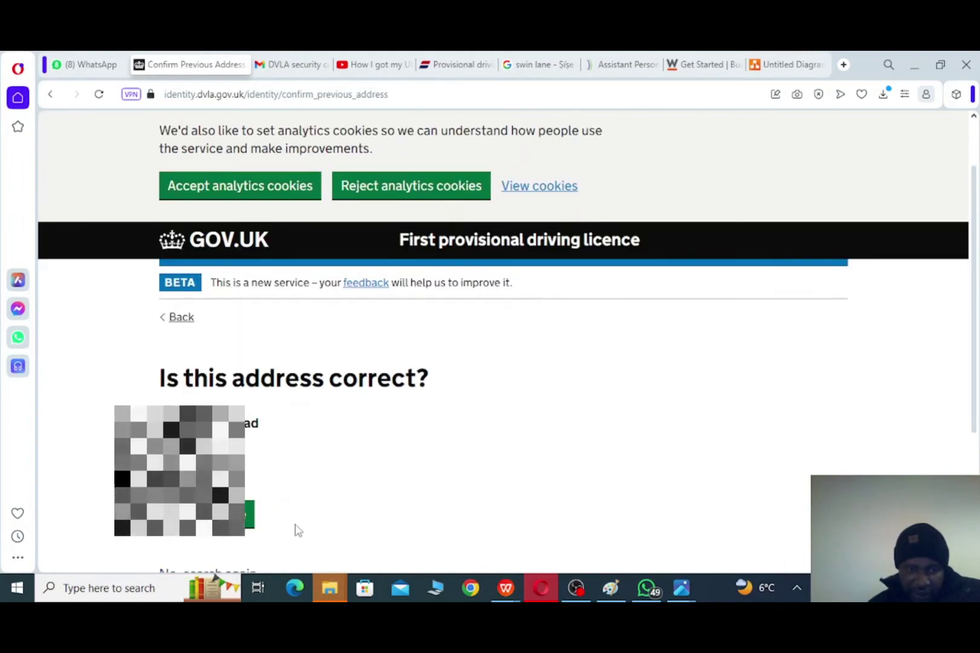
pyautogui.click(249, 514)
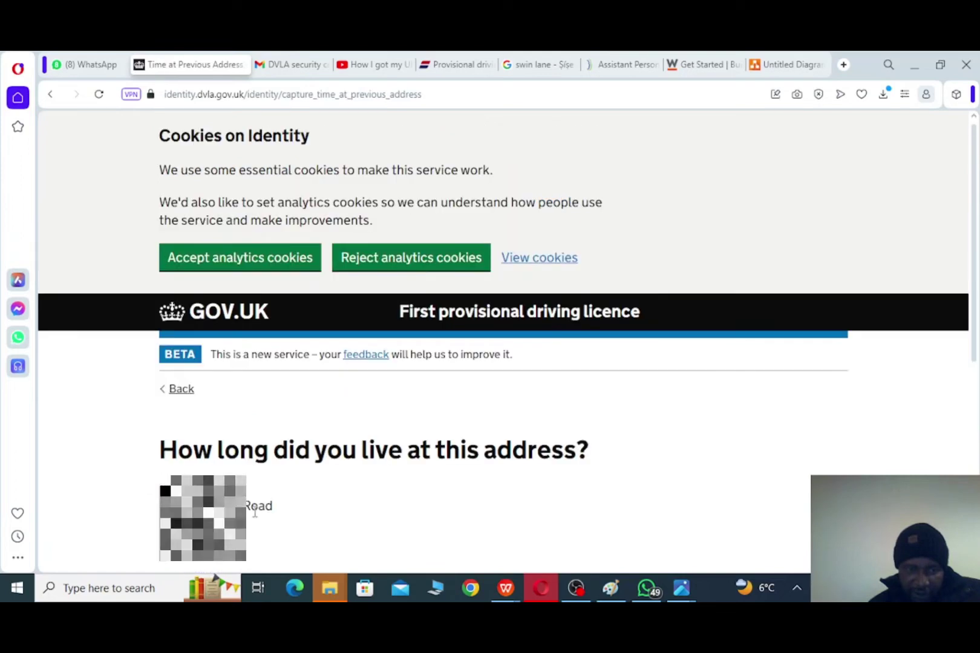
# Submit 0 years 7 months as the time lived at the previous address.
pyautogui.scroll(-3, 357, 507)
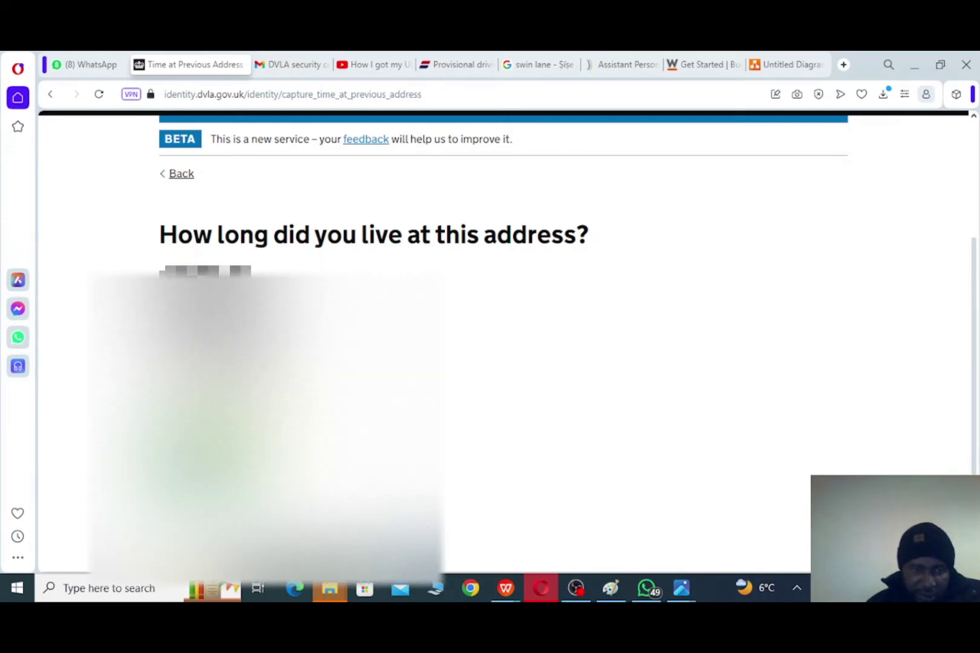
pyautogui.click(198, 453)
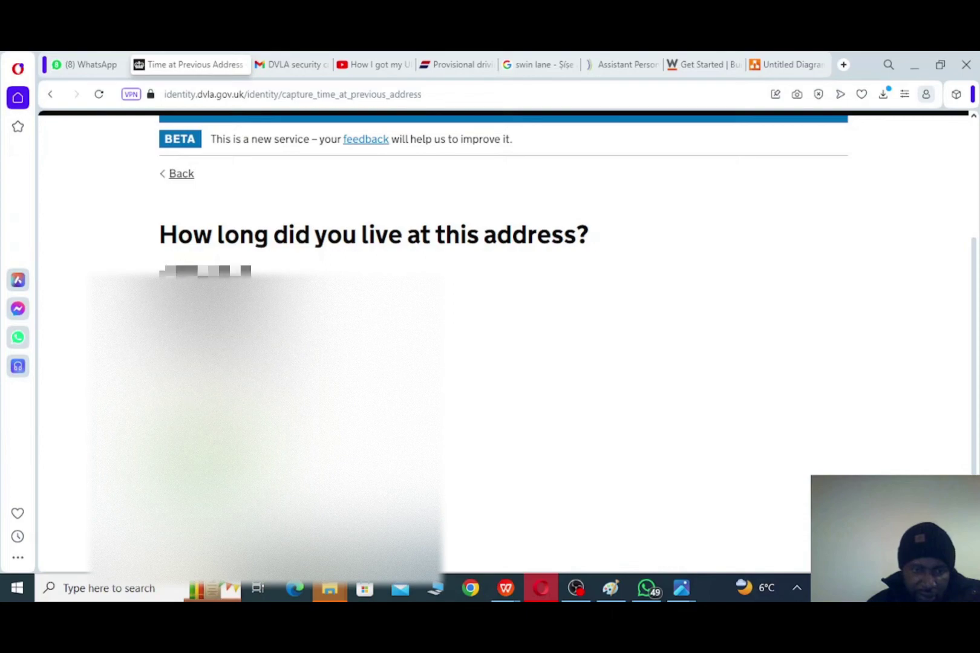
pyautogui.scroll(-3, 778, 487)
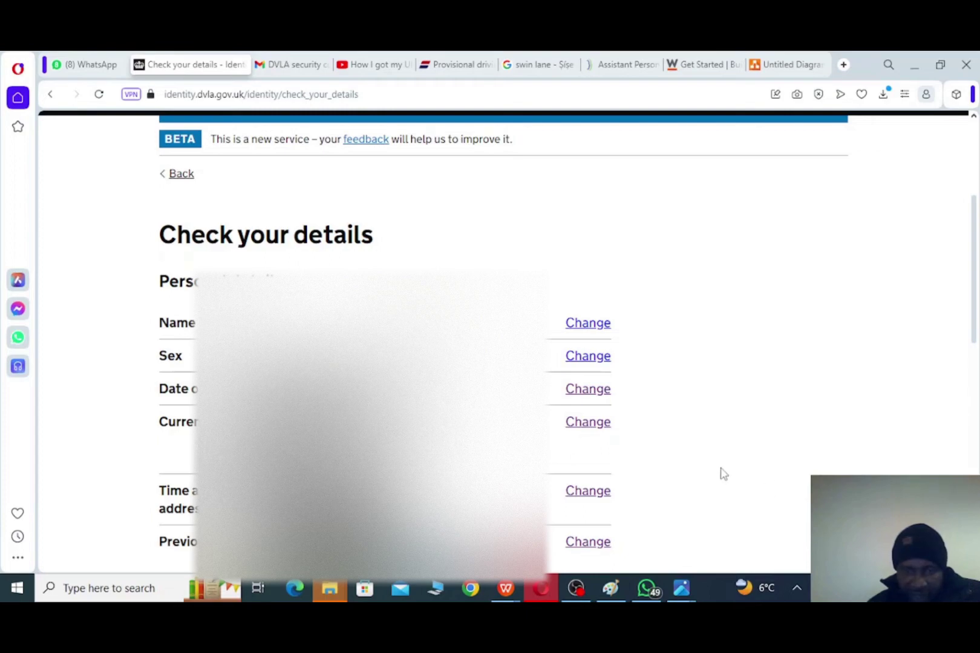
# Scroll through the Check your details summary and confirm it.
pyautogui.scroll(-5, 484, 339)
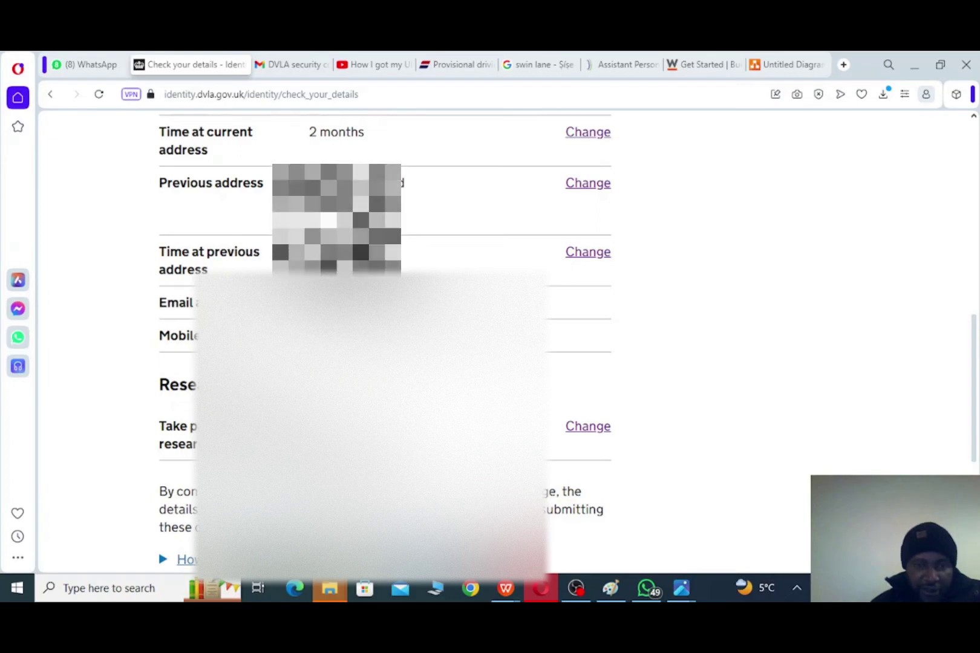
pyautogui.scroll(-3, 657, 499)
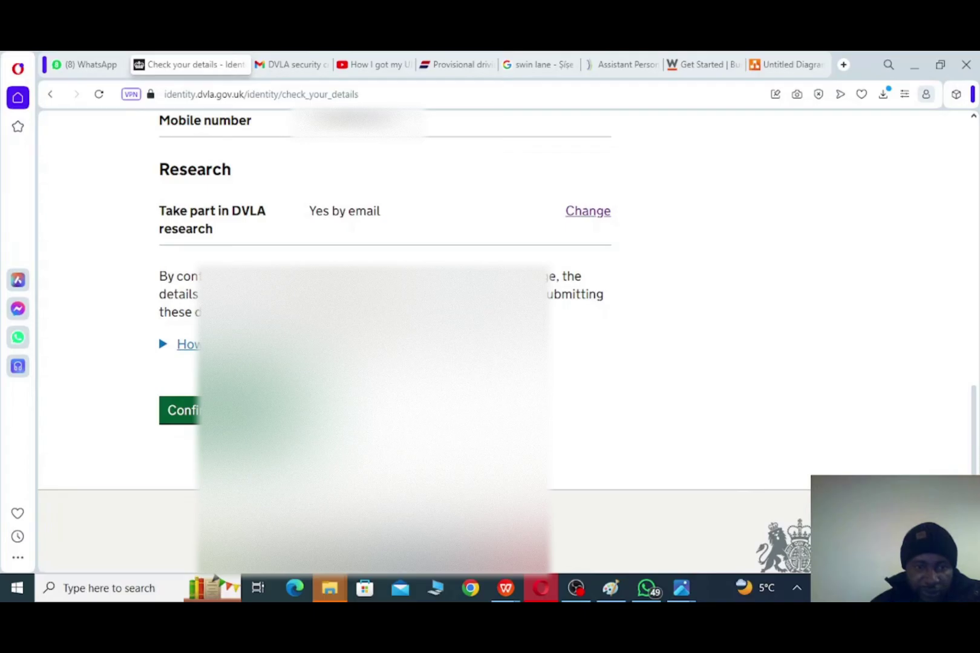
pyautogui.click(237, 412)
pyautogui.scroll(-1, 439, 438)
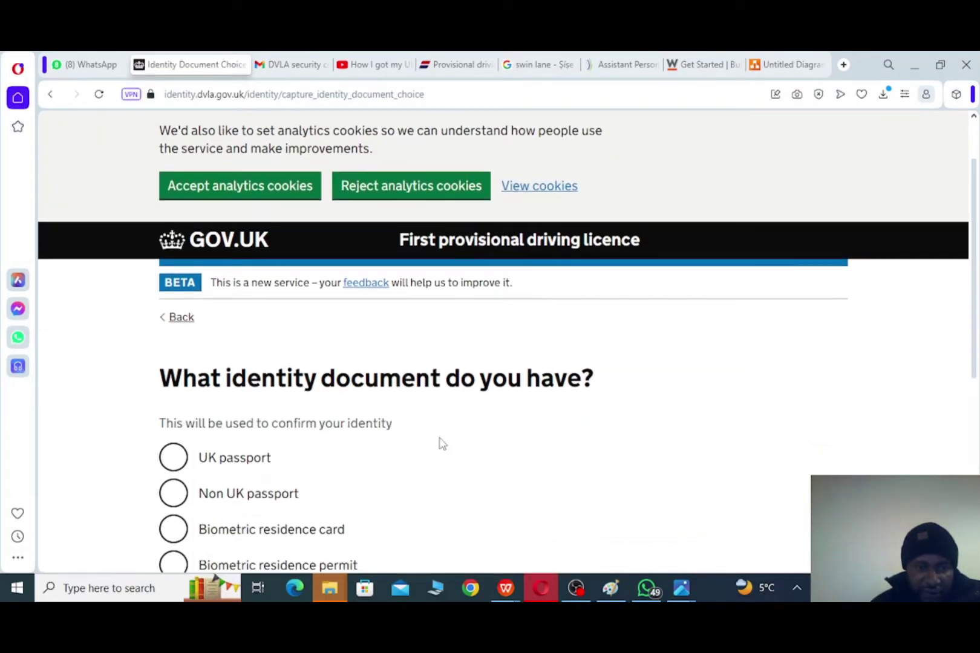
# Choose Non UK passport instead of Biometric residence permit as the identity document.
pyautogui.moveTo(176, 428); pyautogui.dragTo(372, 437)
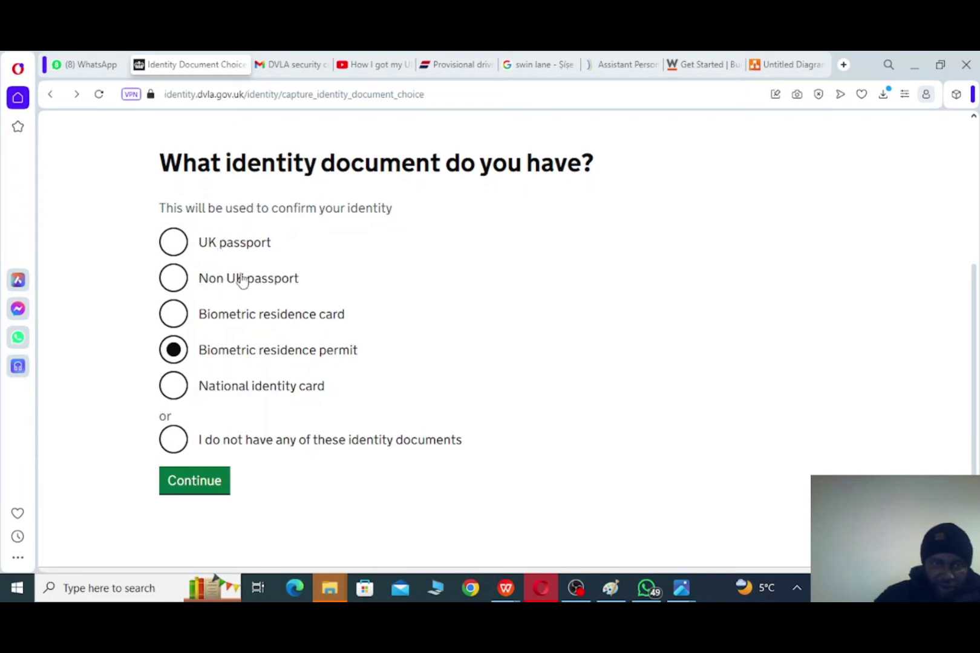
pyautogui.click(175, 279)
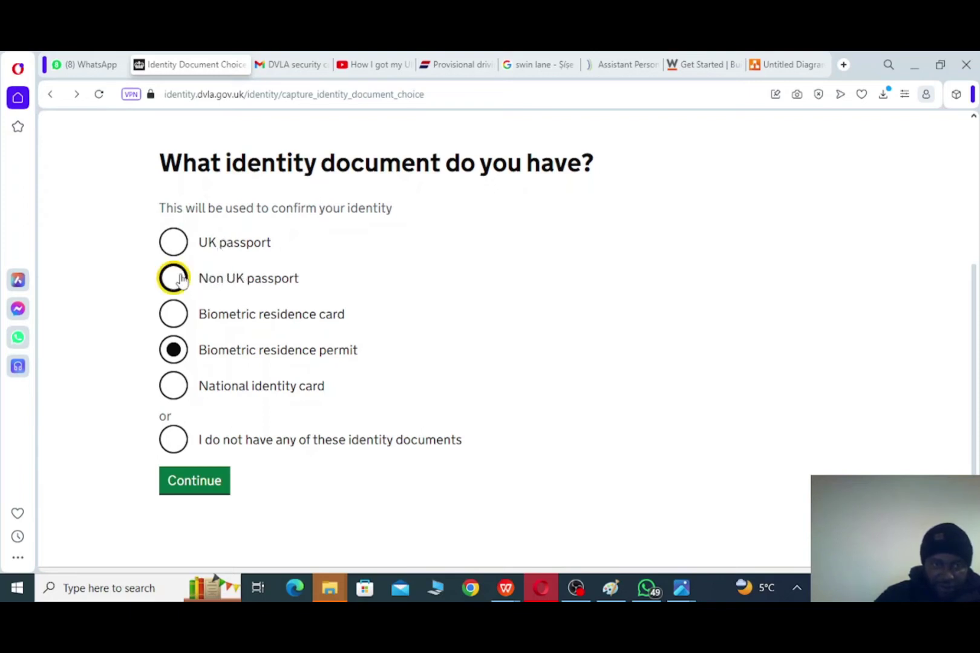
pyautogui.click(194, 483)
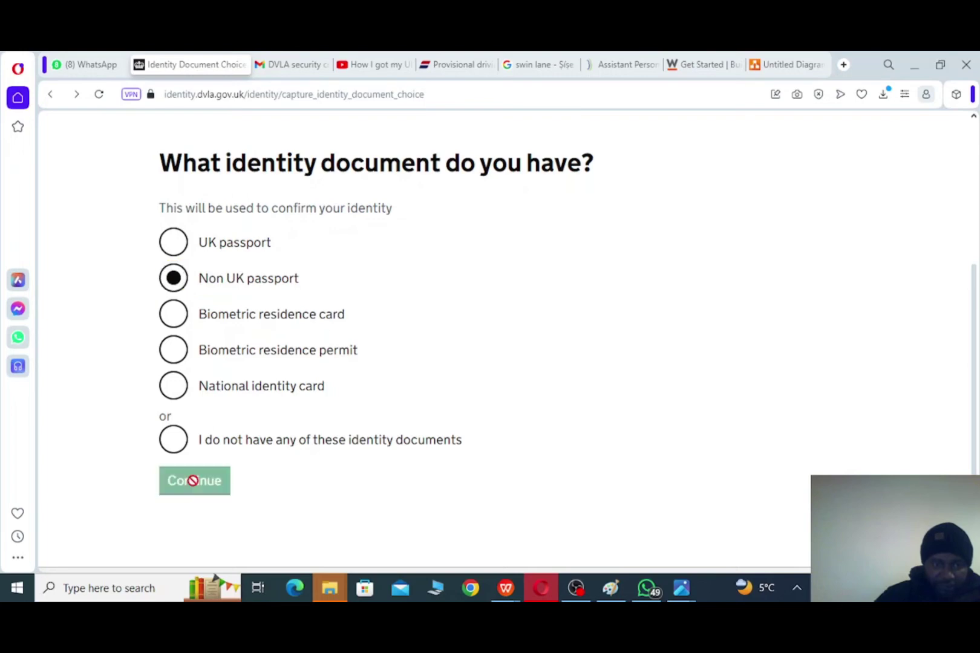
pyautogui.scroll(-3, 289, 466)
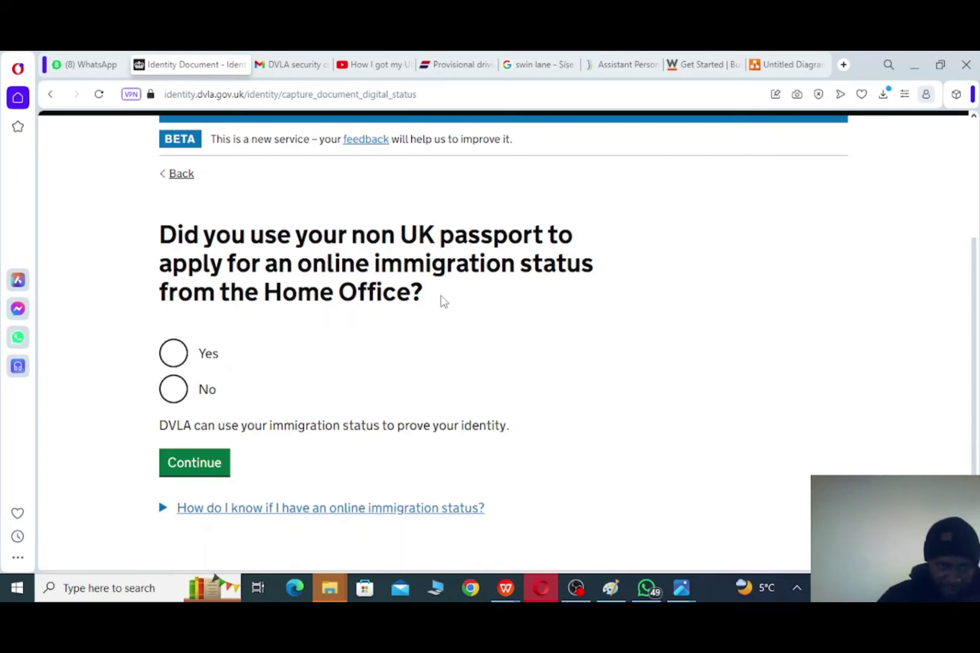
# Answer Yes to using a non UK passport for the online immigration status.
pyautogui.moveTo(154, 235); pyautogui.dragTo(551, 233)
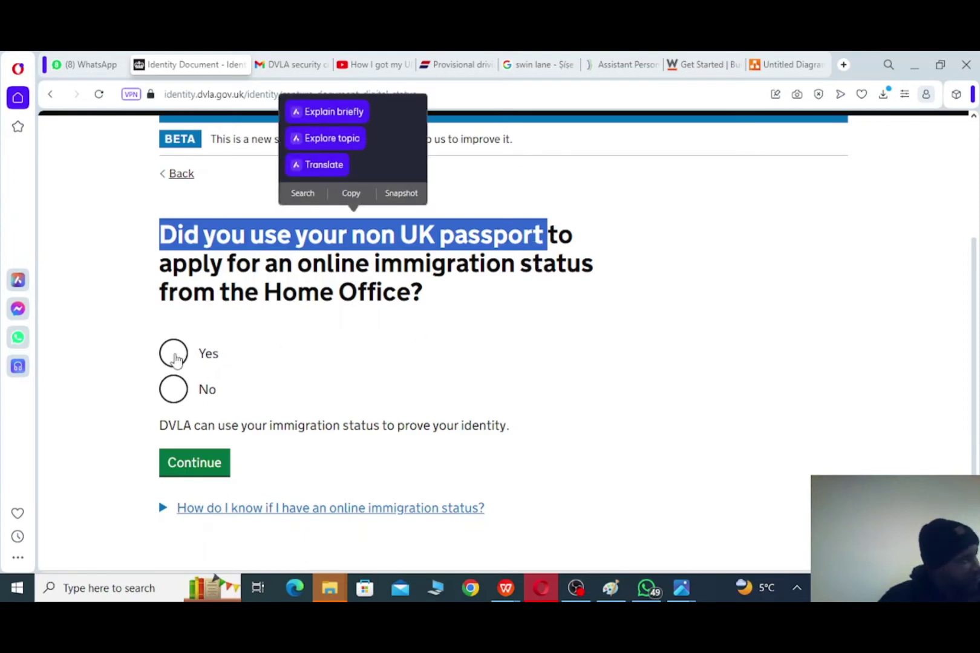
pyautogui.click(175, 358)
pyautogui.scroll(-3, 269, 405)
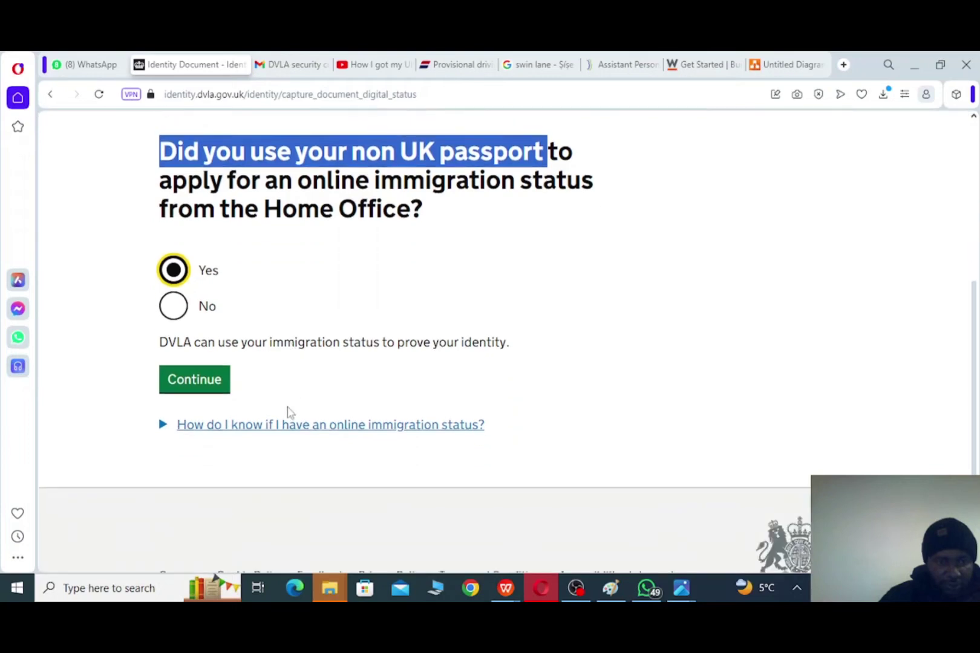
pyautogui.click(181, 320)
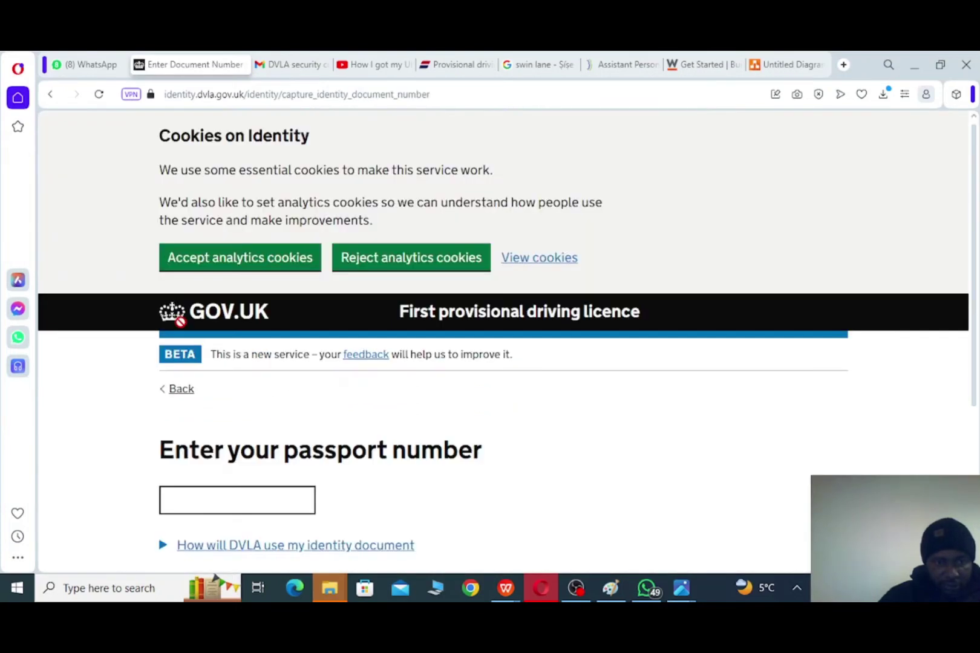
# Enter and submit the passport number.
pyautogui.scroll(-1, 350, 440)
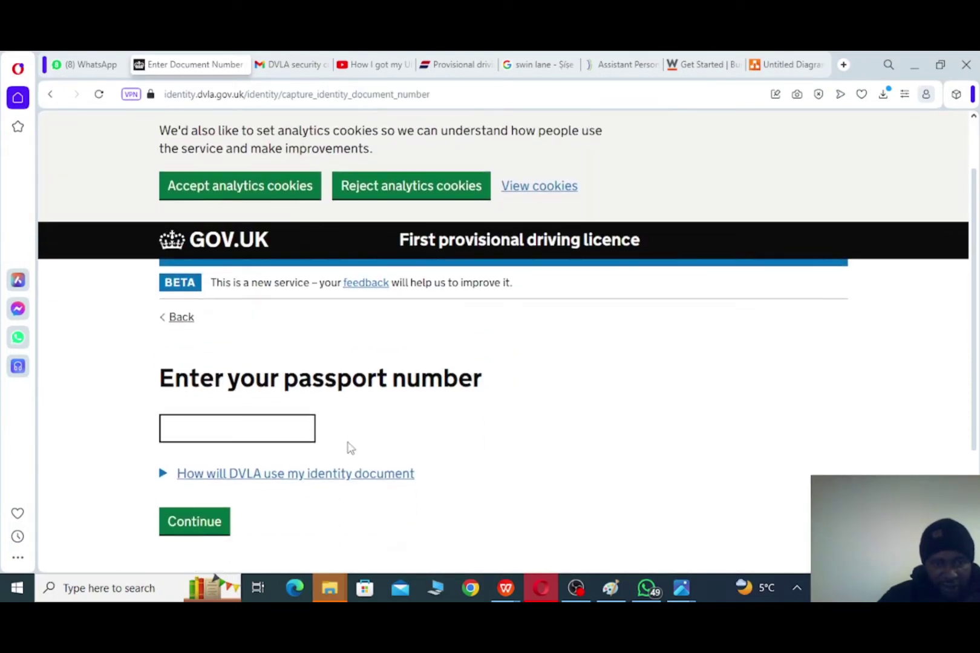
pyautogui.scroll(-1, 349, 448)
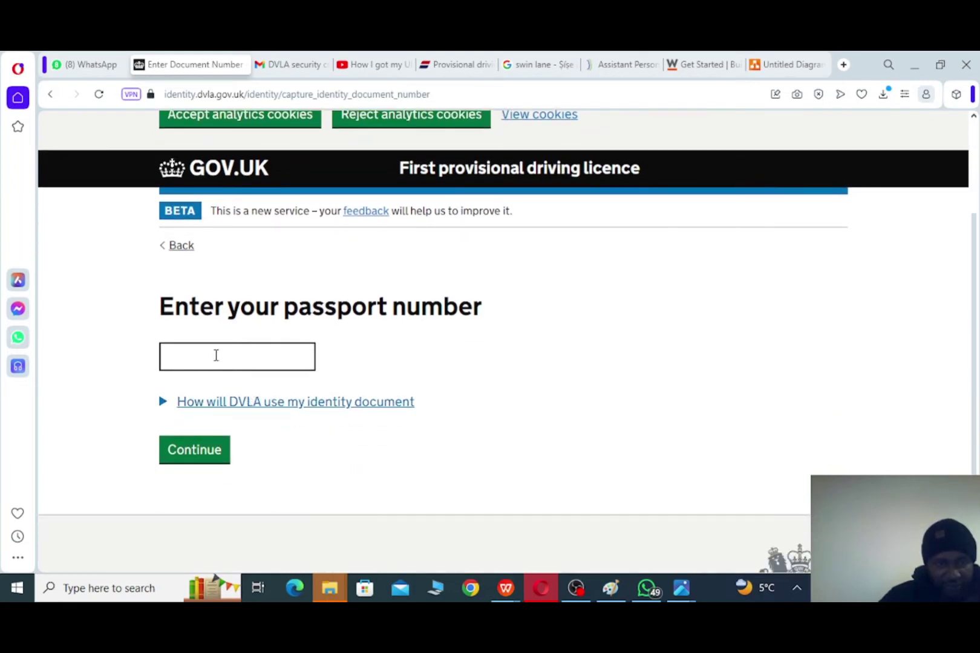
pyautogui.click(216, 356)
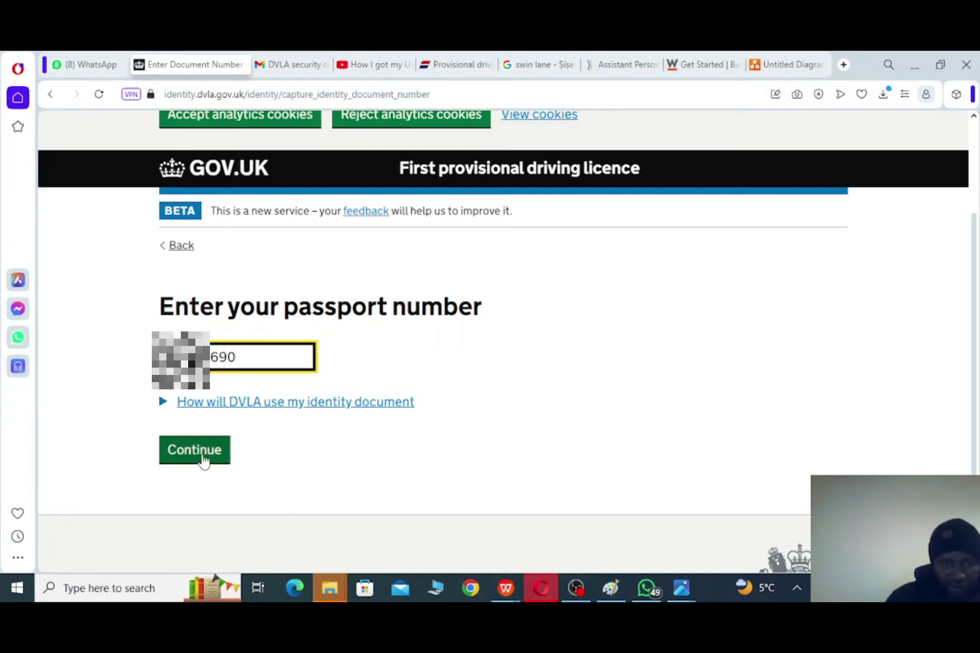
pyautogui.click(201, 455)
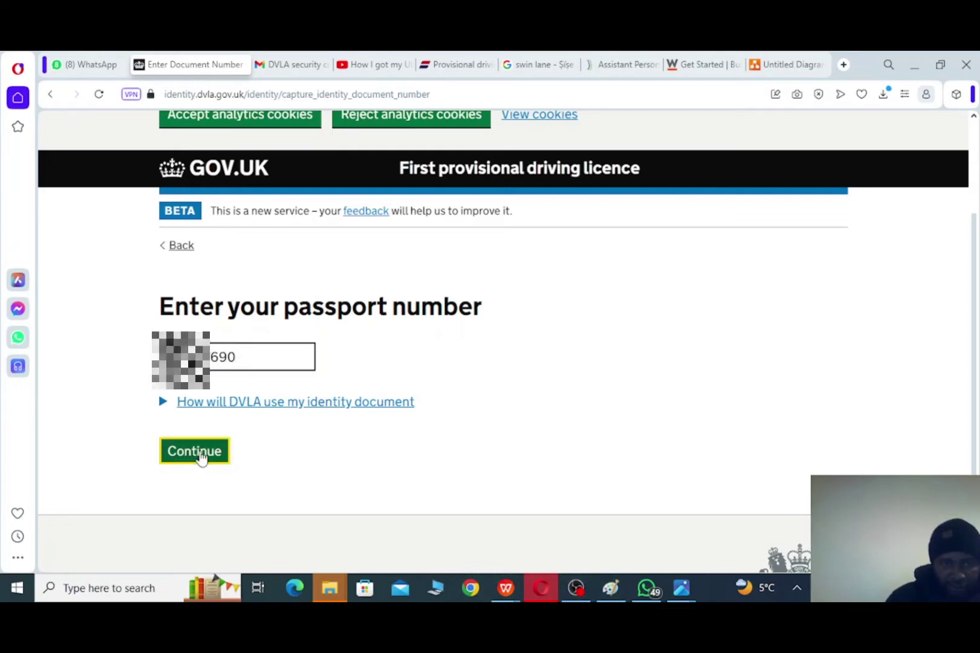
pyautogui.scroll(-1, 396, 446)
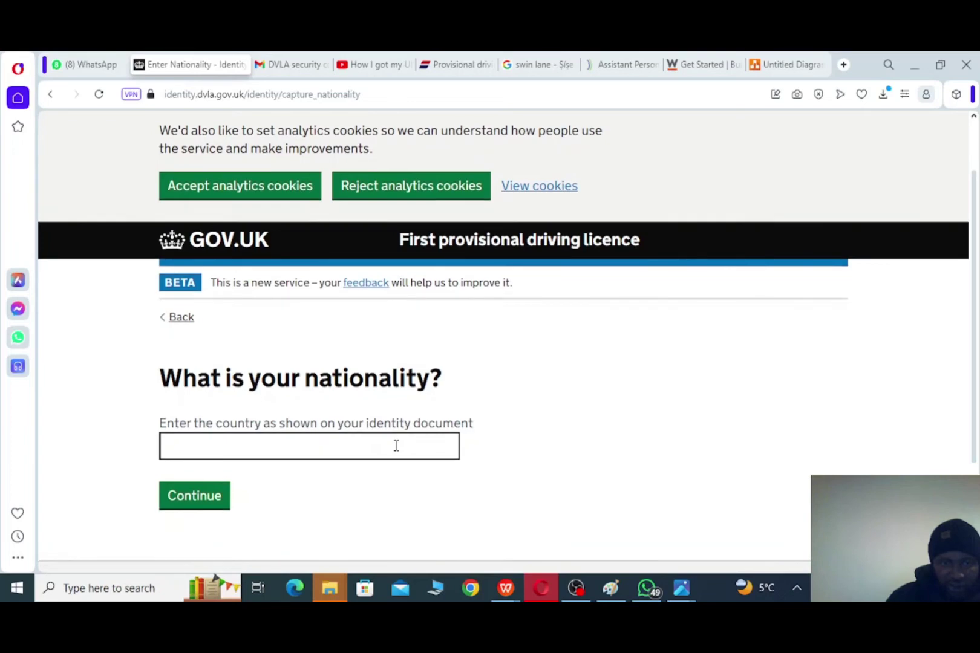
# Enter Nigeria as the nationality from the autocomplete list and submit it.
pyautogui.click(365, 448)
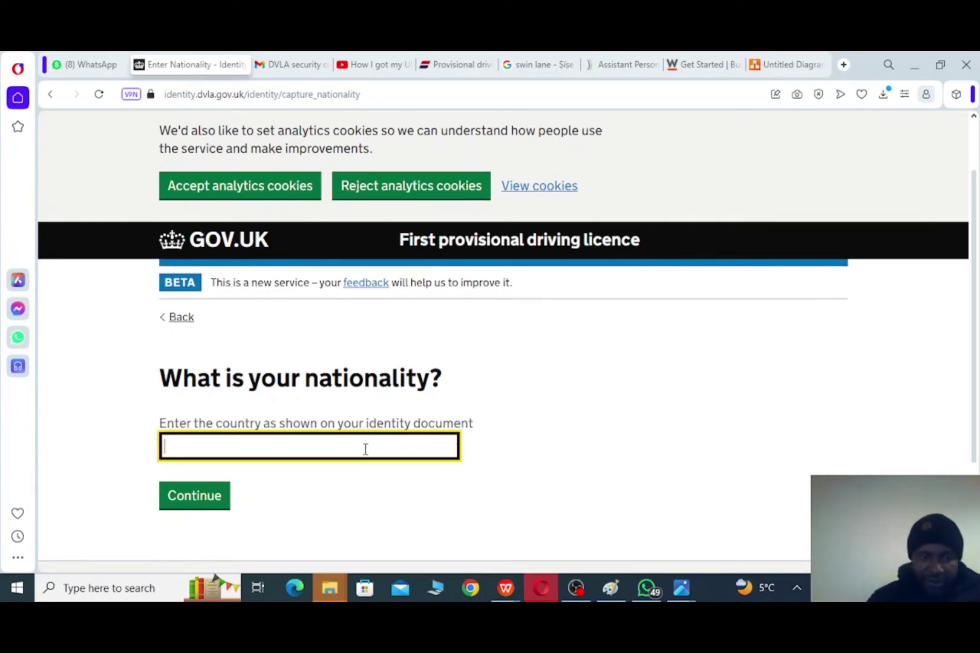
pyautogui.write('N')
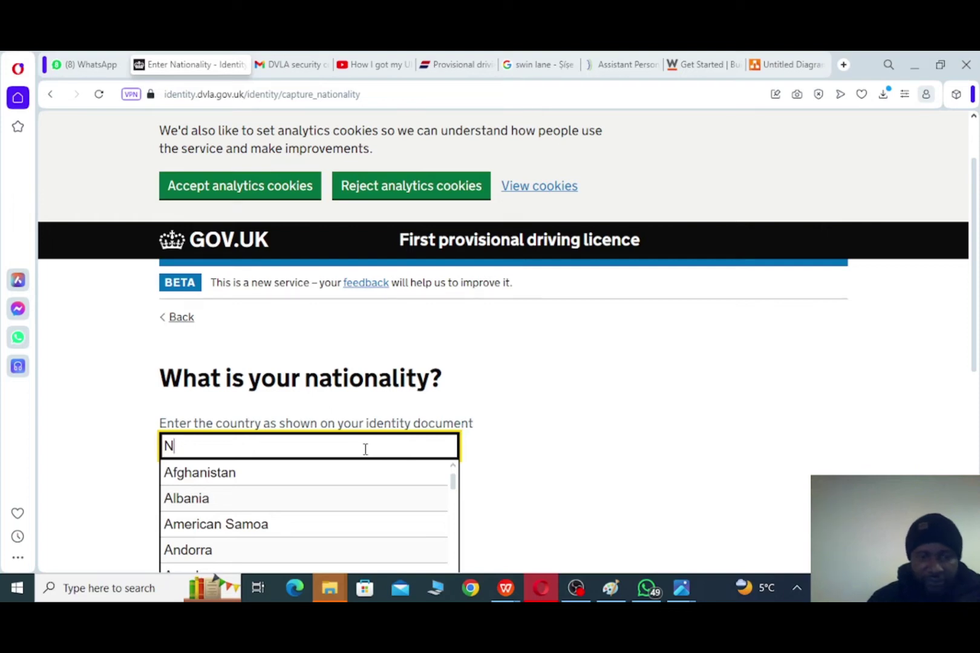
pyautogui.write('IGE')
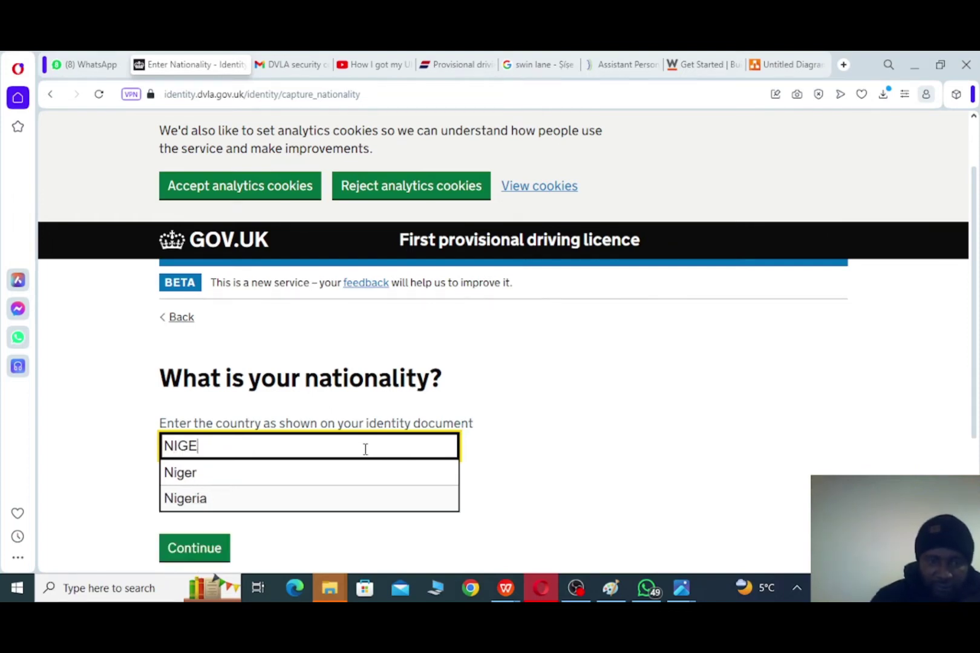
pyautogui.write('R')
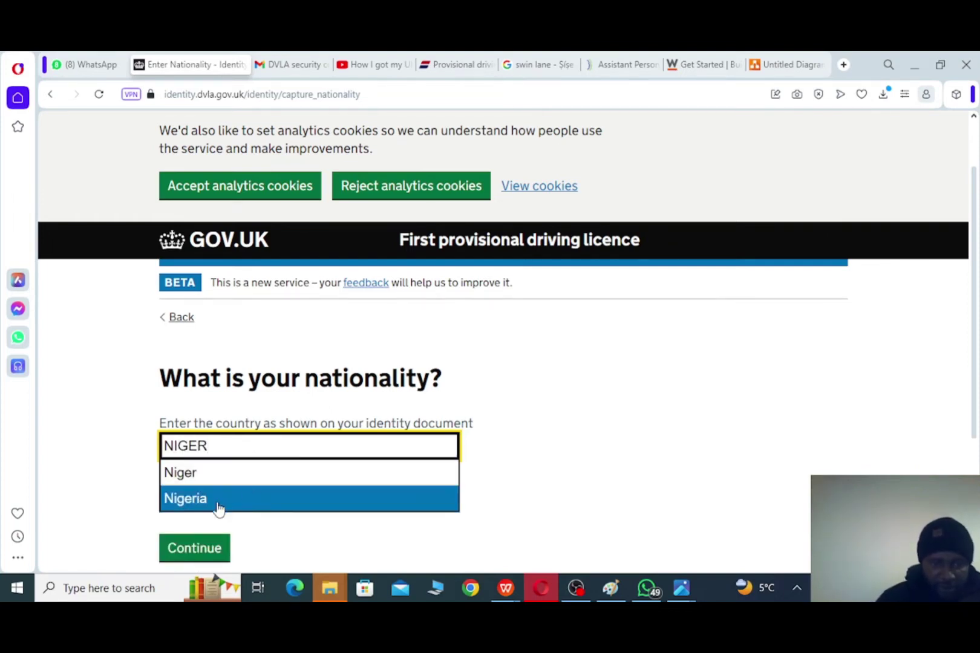
pyautogui.click(209, 505)
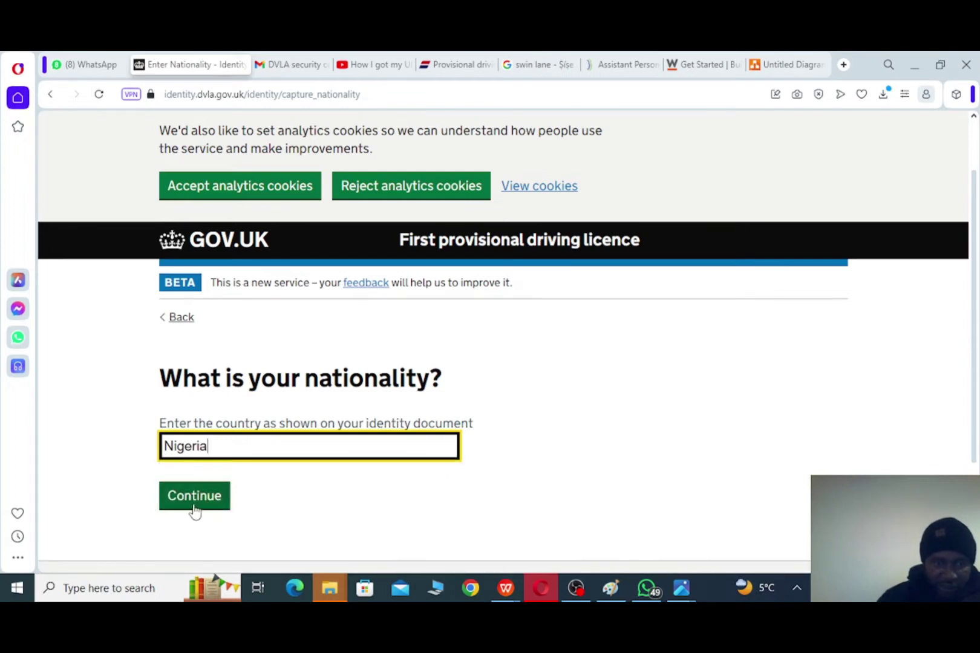
pyautogui.click(190, 501)
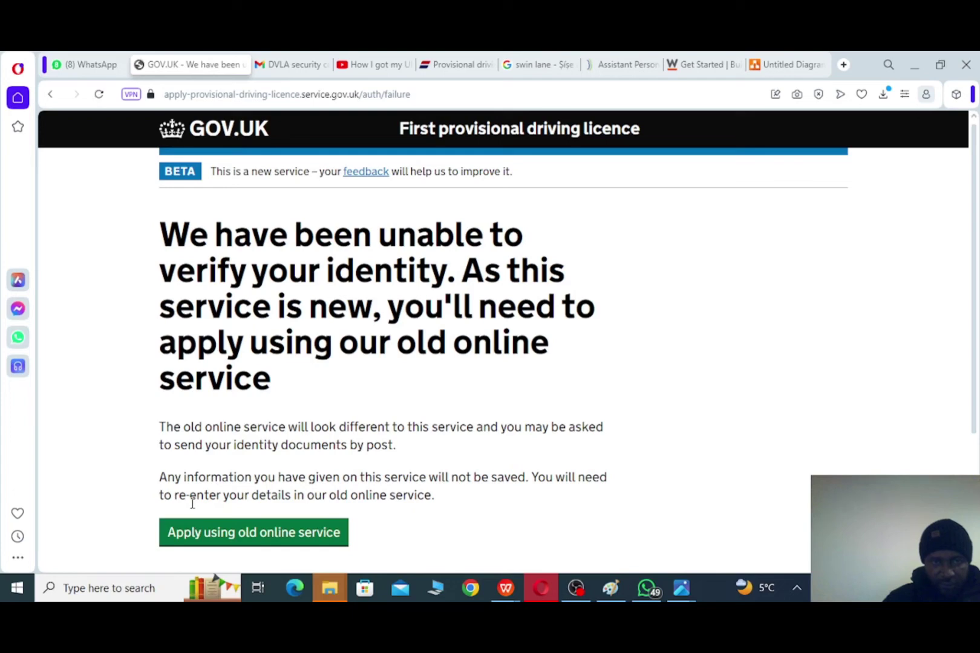
# From the identity-verification failure page, continue the application on the old online service.
pyautogui.moveTo(206, 241); pyautogui.dragTo(551, 252)
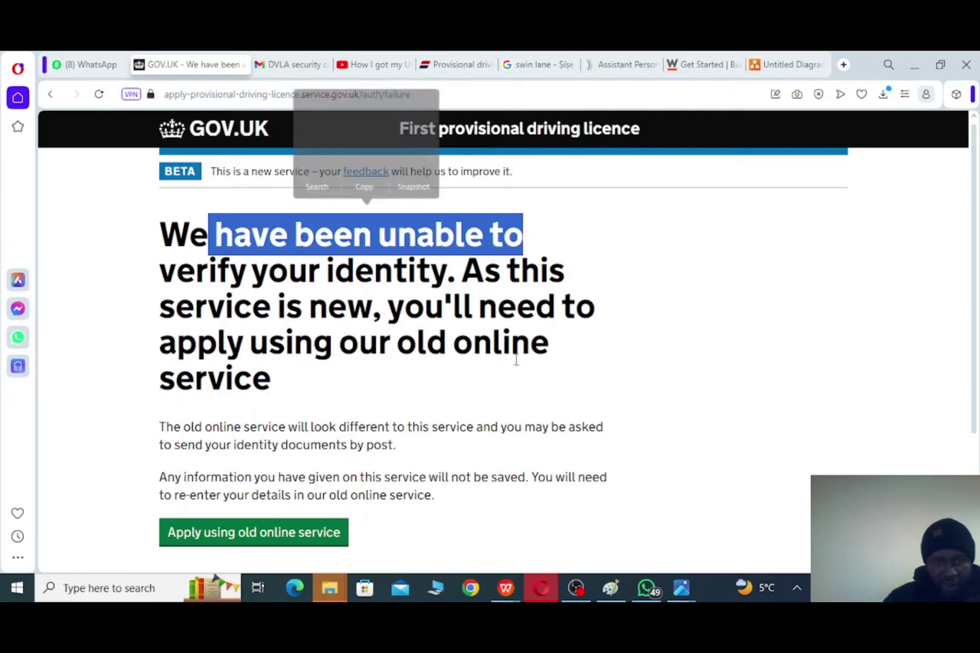
pyautogui.click(333, 370)
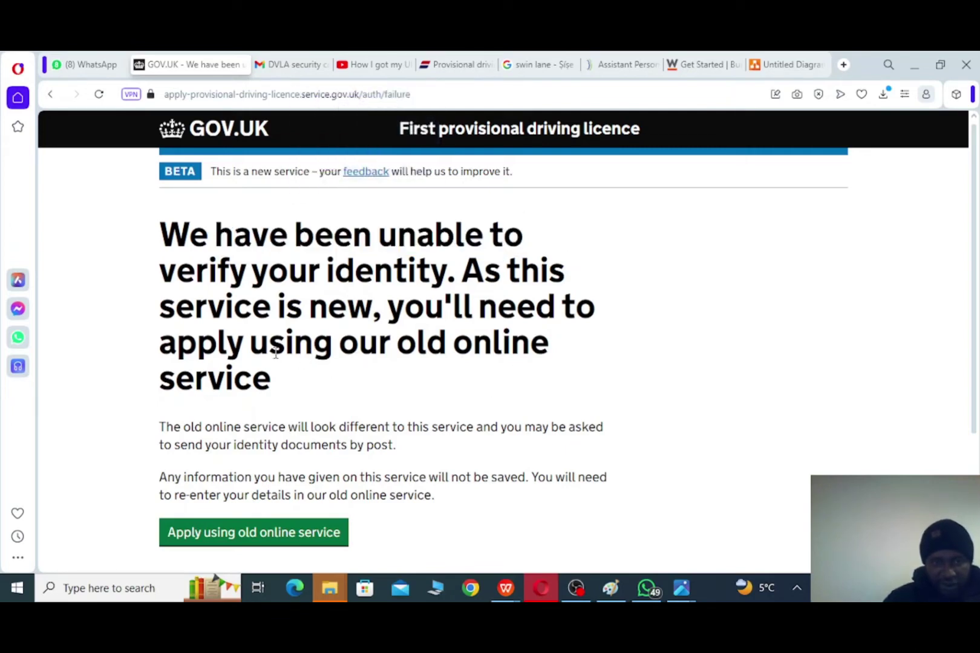
pyautogui.moveTo(275, 353); pyautogui.dragTo(530, 345)
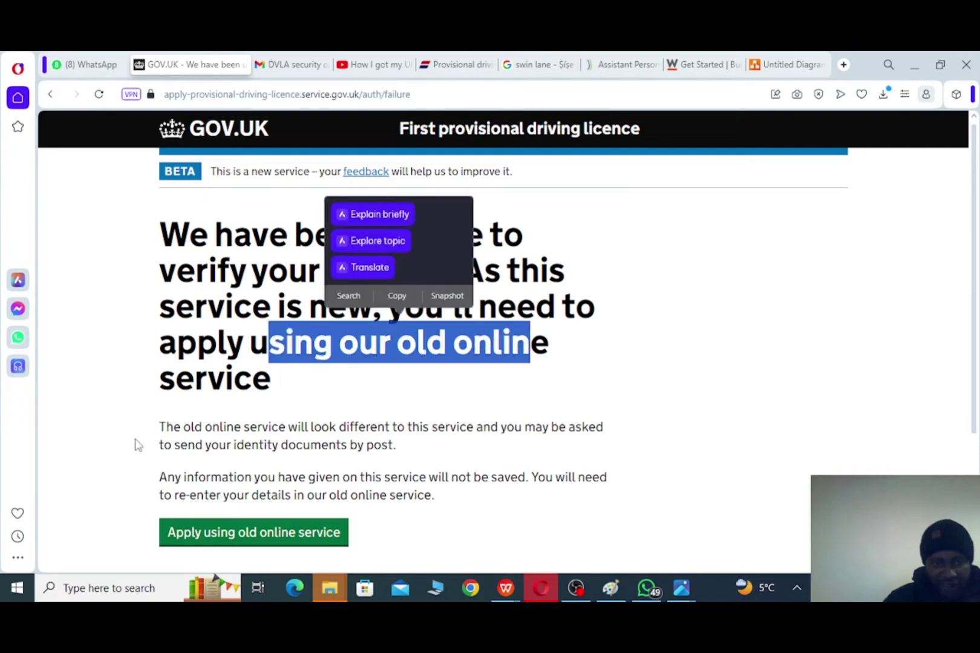
pyautogui.click(219, 420)
pyautogui.scroll(-3, 219, 420)
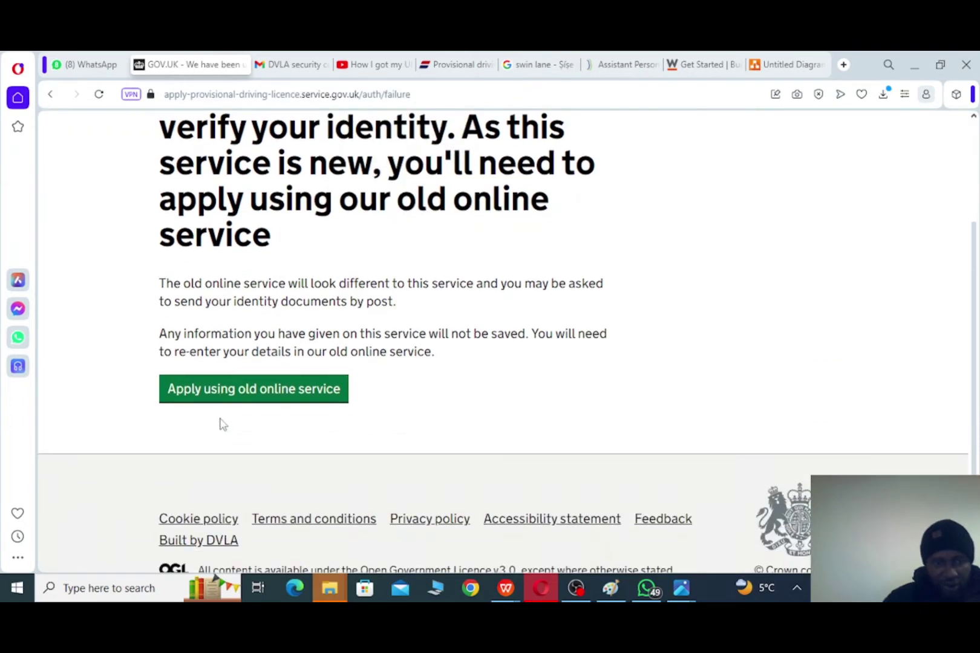
pyautogui.click(262, 391)
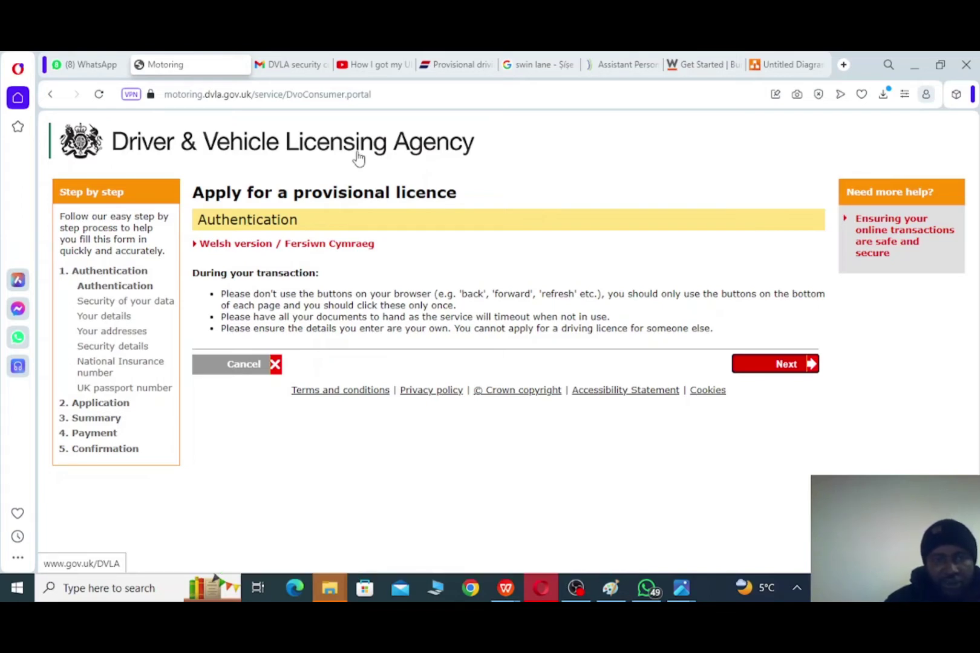
# Get past the Authentication notice and the Security of your data page.
pyautogui.moveTo(196, 192); pyautogui.dragTo(456, 193)
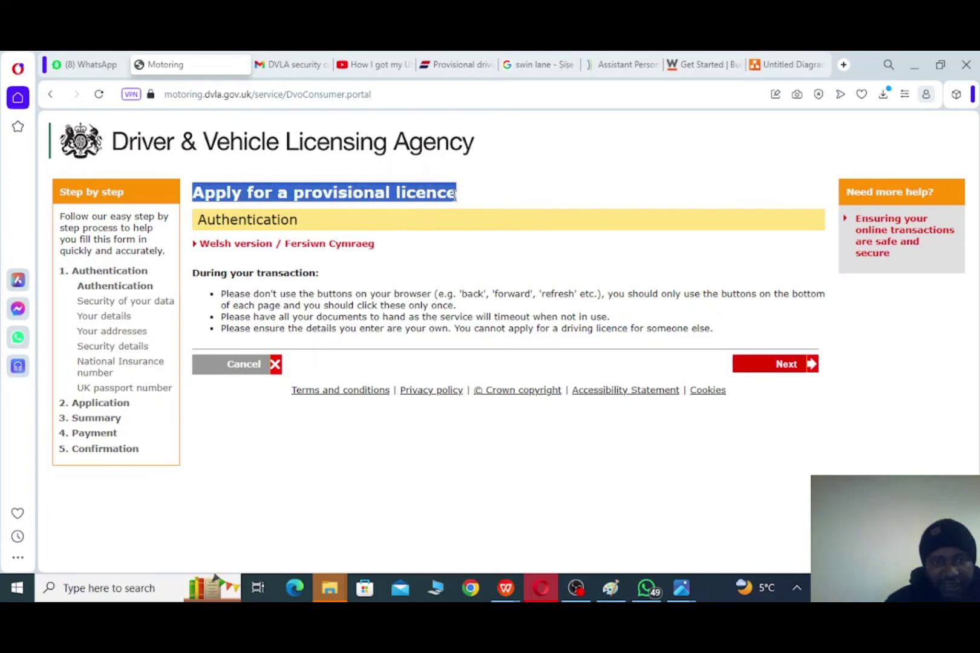
pyautogui.click(344, 284)
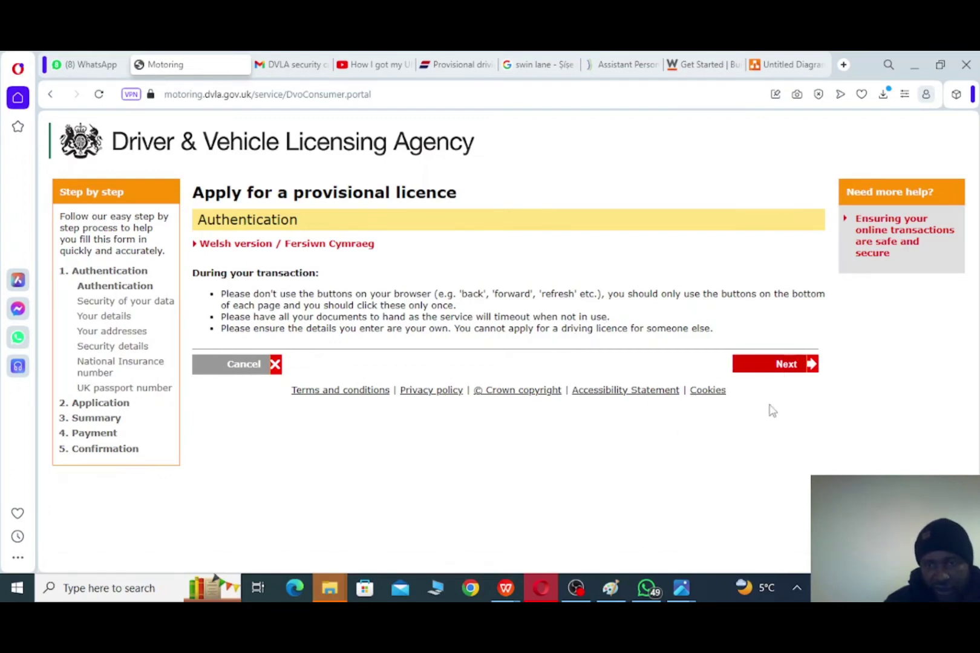
pyautogui.click(779, 372)
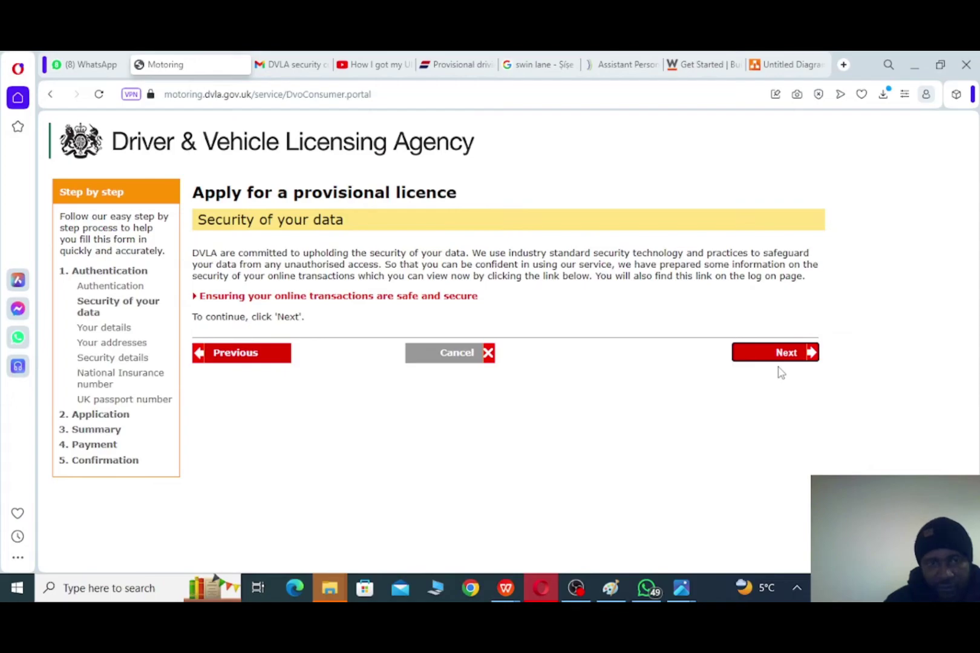
pyautogui.click(780, 360)
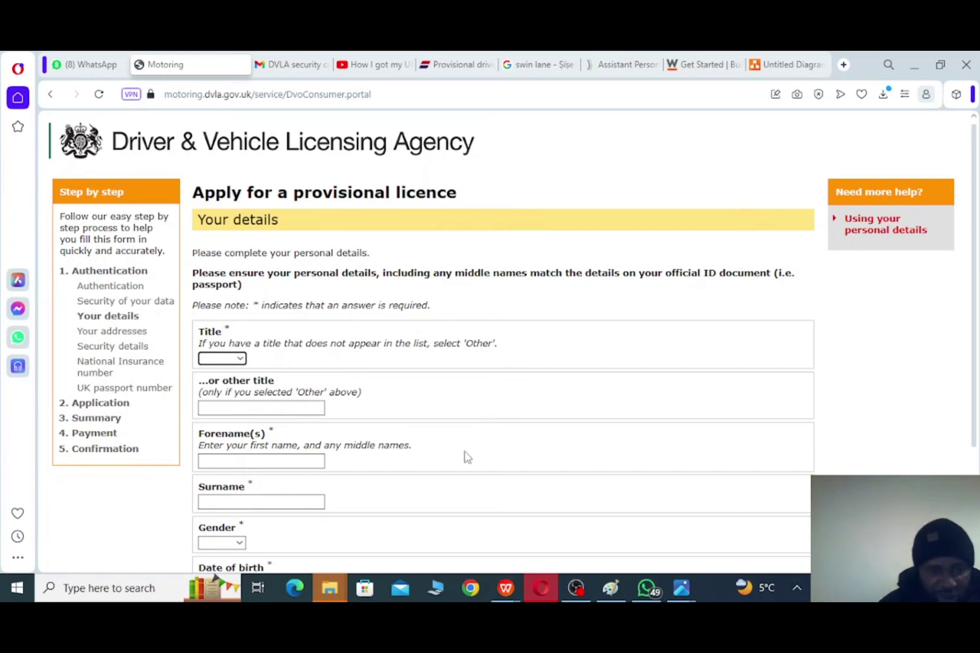
# Choose the applicant's title and fill in the forename and surname.
pyautogui.scroll(-1, 426, 461)
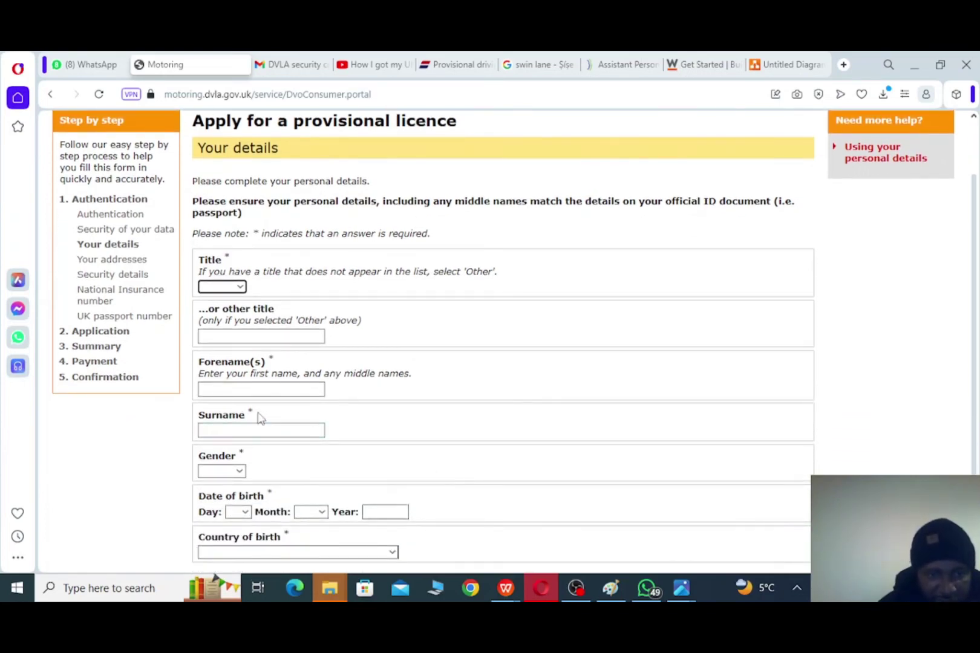
pyautogui.moveTo(253, 416); pyautogui.dragTo(241, 416)
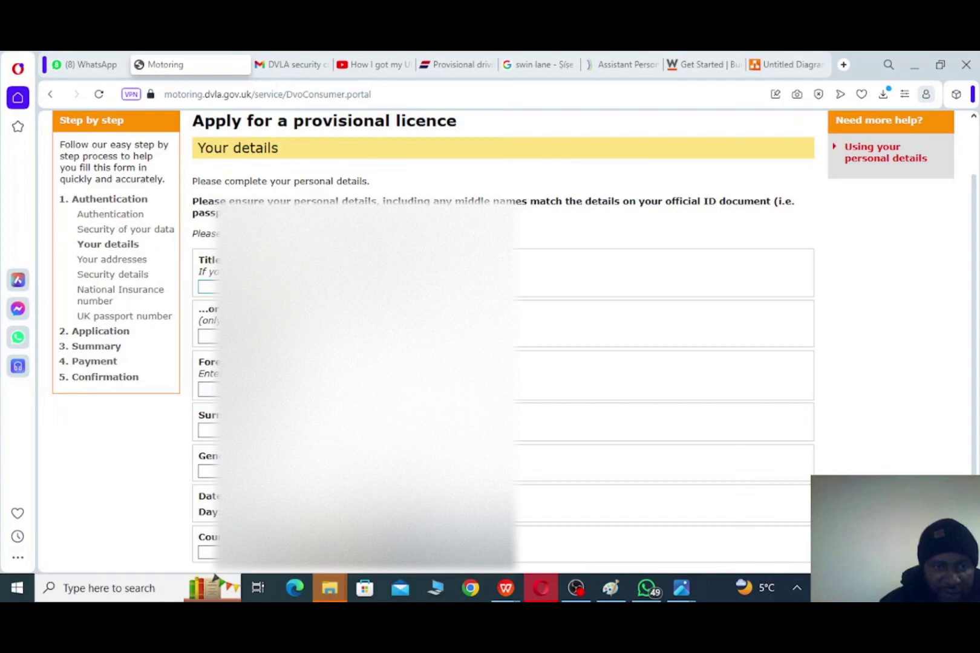
pyautogui.click(205, 287)
pyautogui.click(208, 310)
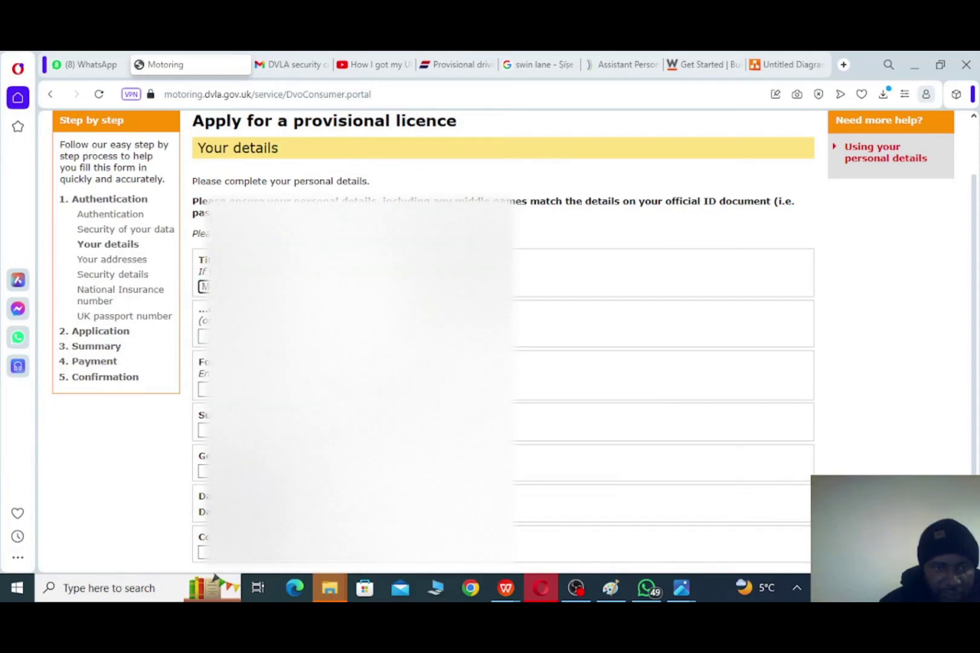
pyautogui.scroll(1, 502, 339)
pyautogui.scroll(-2, 502, 338)
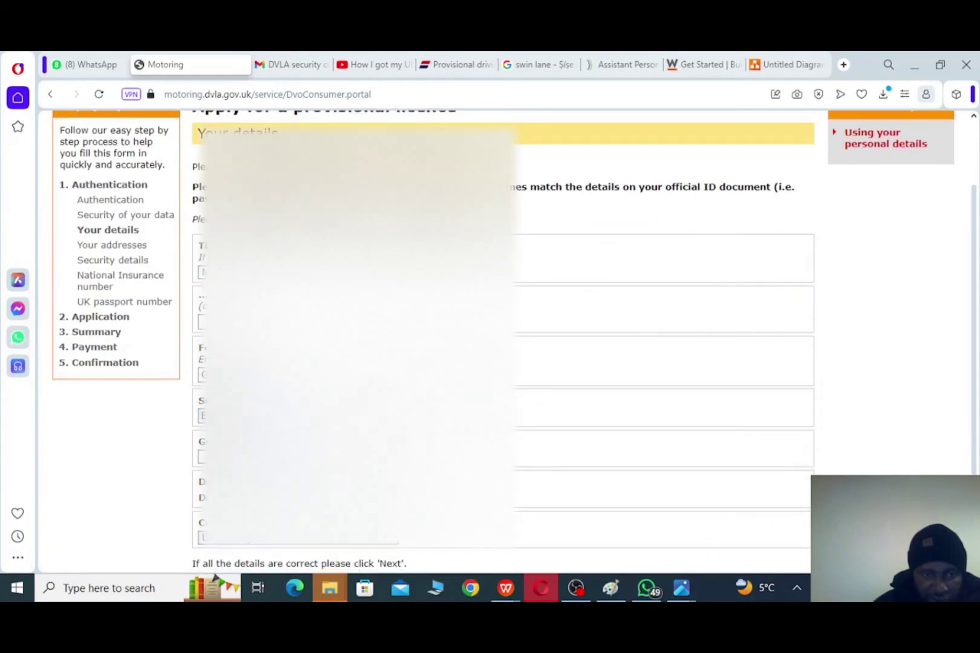
pyautogui.click(254, 375)
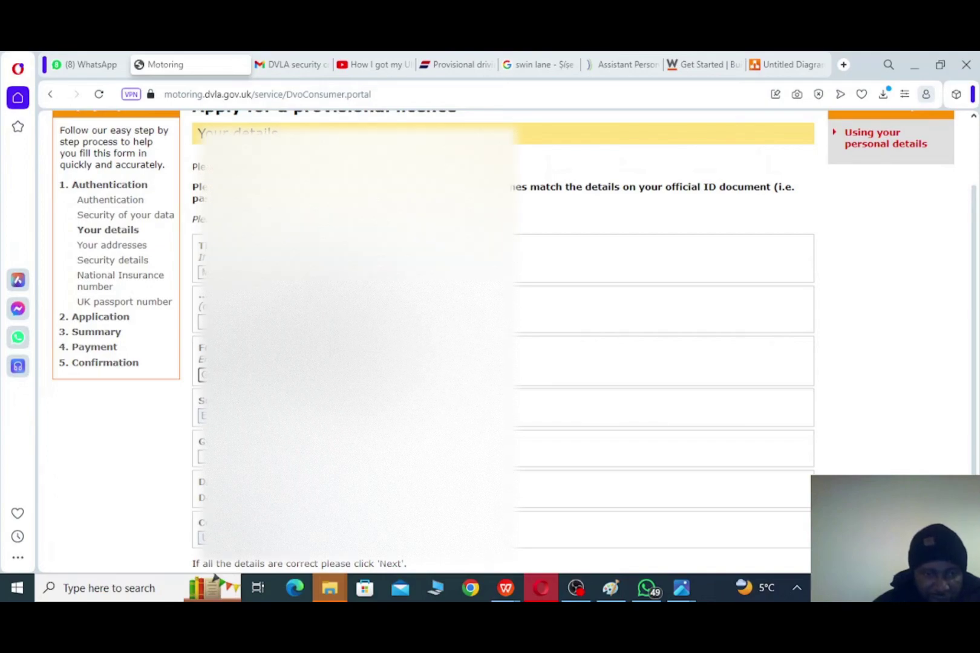
pyautogui.click(254, 416)
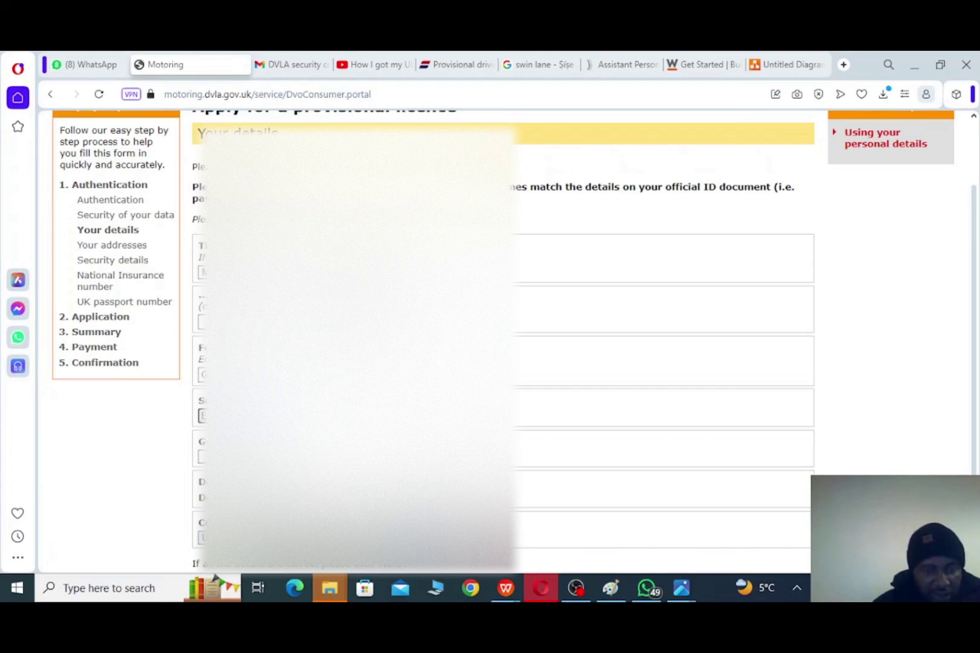
# Pick the country for the last question and submit the personal details.
pyautogui.click(165, 434)
pyautogui.scroll(-1, 502, 338)
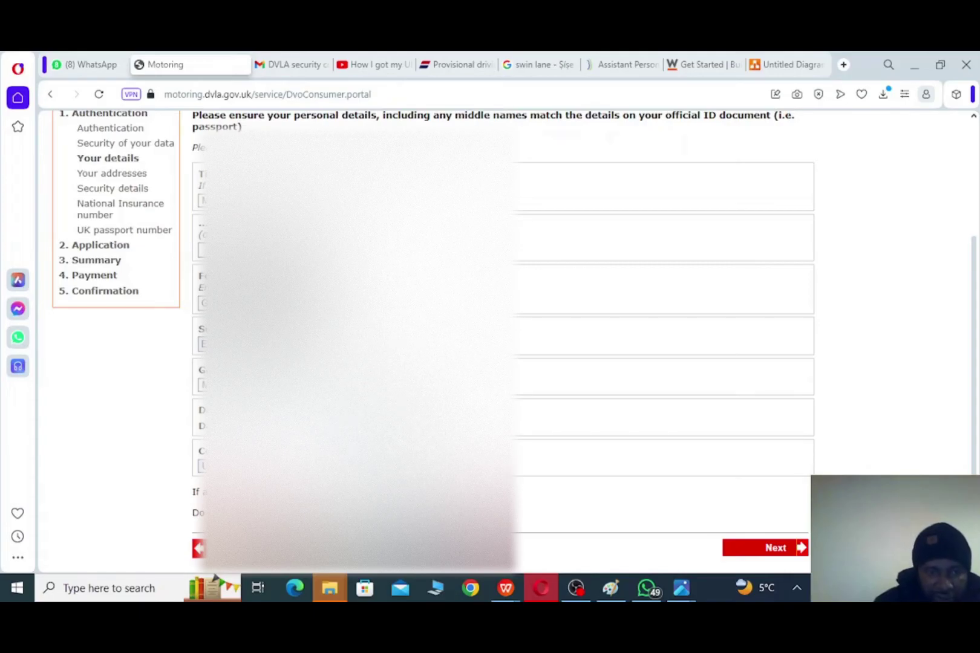
pyautogui.click(308, 466)
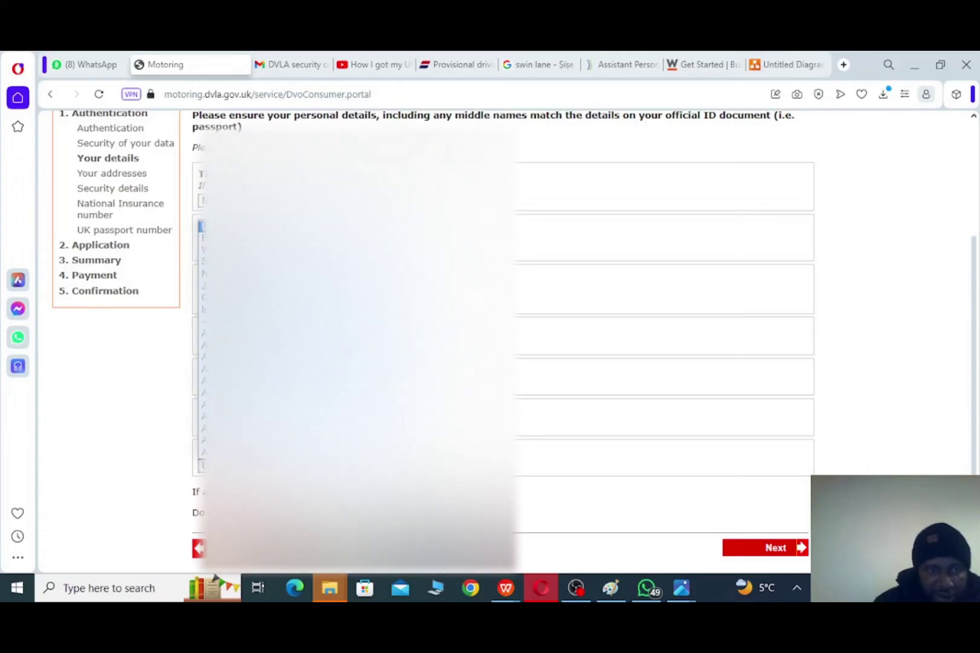
pyautogui.click(266, 226)
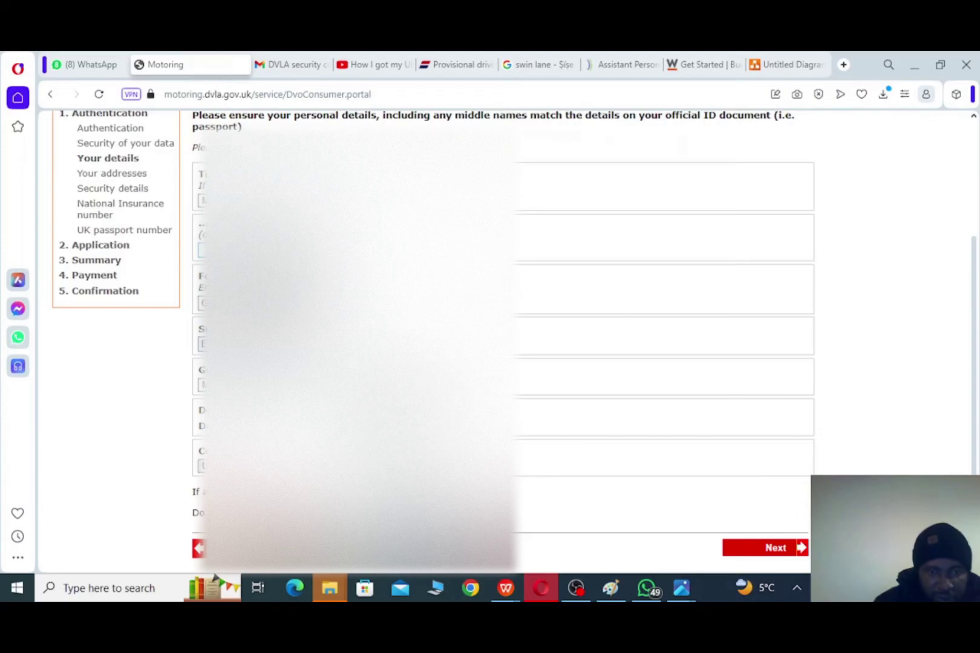
pyautogui.click(757, 549)
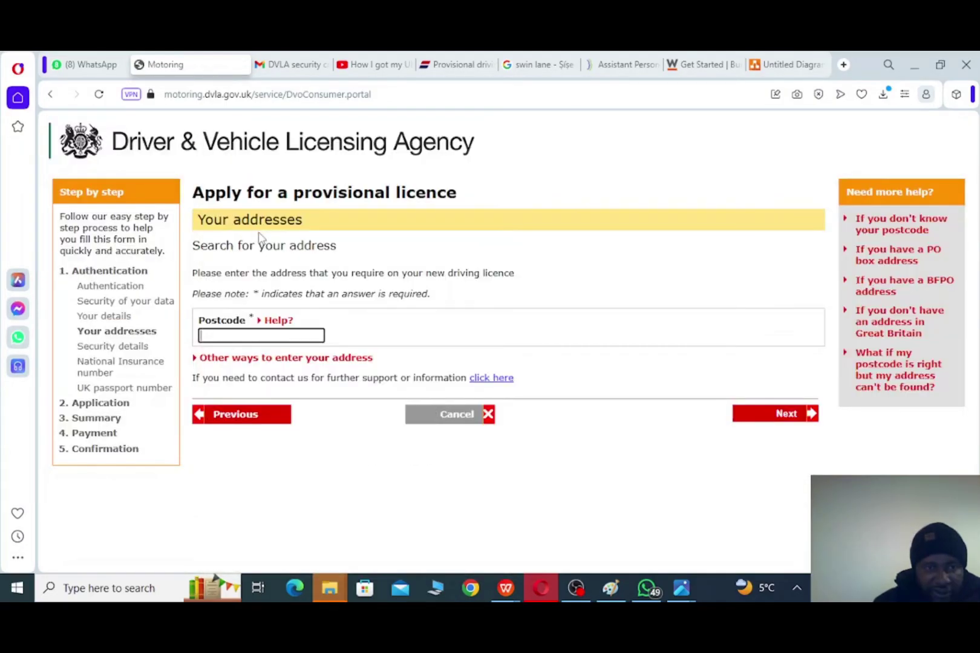
# Look up the current postcode and select the correct address from the results.
pyautogui.moveTo(239, 248); pyautogui.dragTo(289, 248)
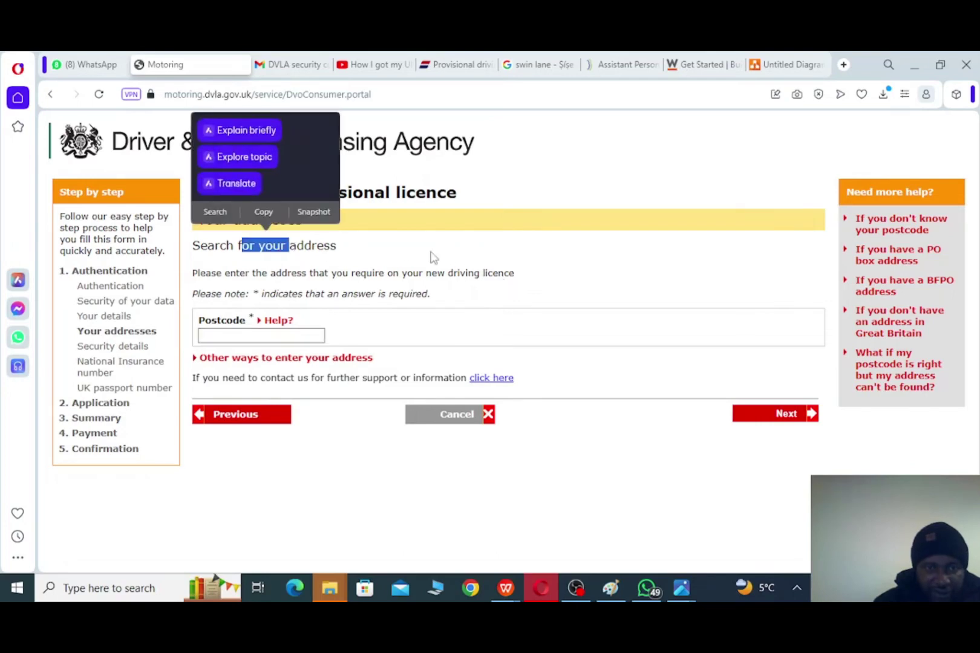
pyautogui.click(420, 254)
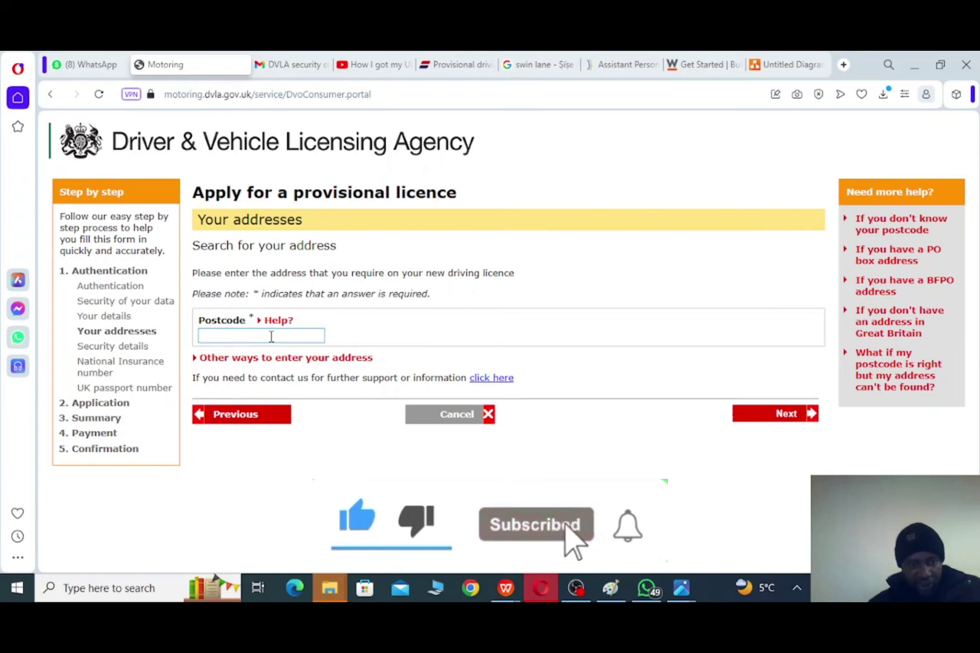
pyautogui.click(271, 337)
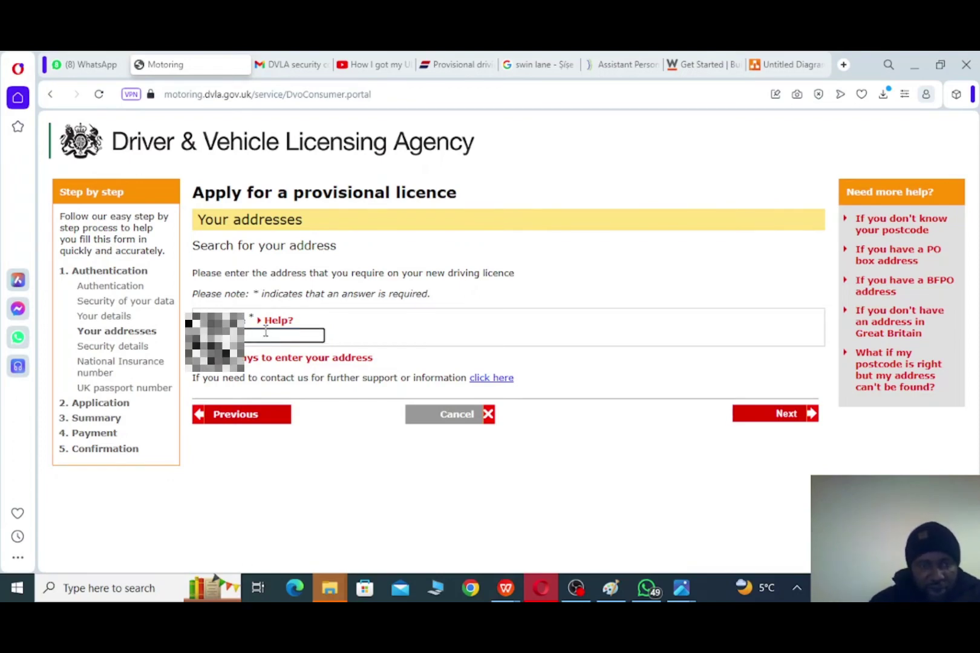
pyautogui.click(786, 415)
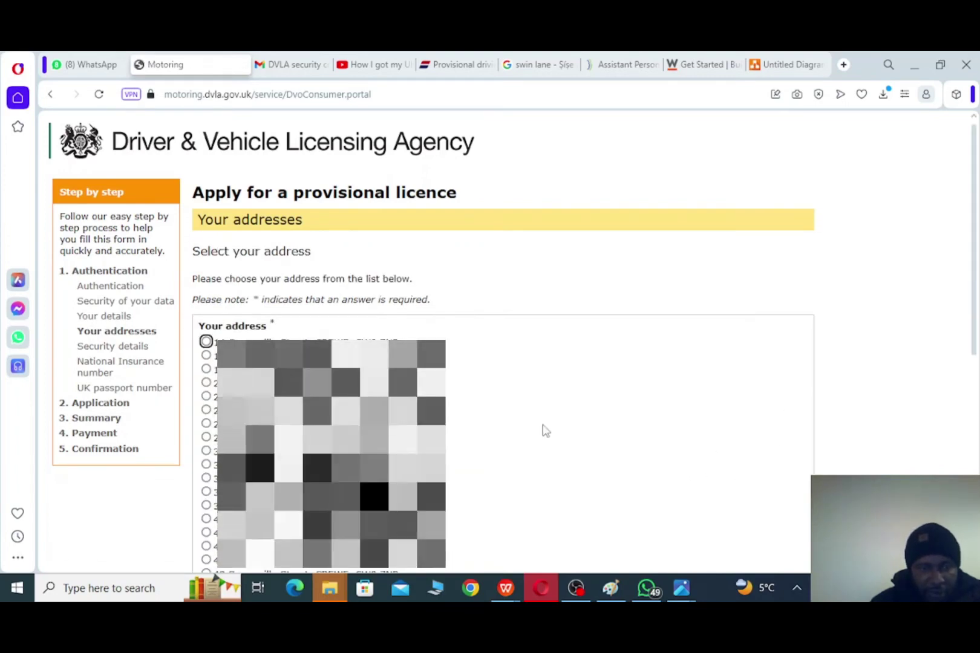
pyautogui.scroll(-3, 544, 430)
pyautogui.scroll(1, 545, 431)
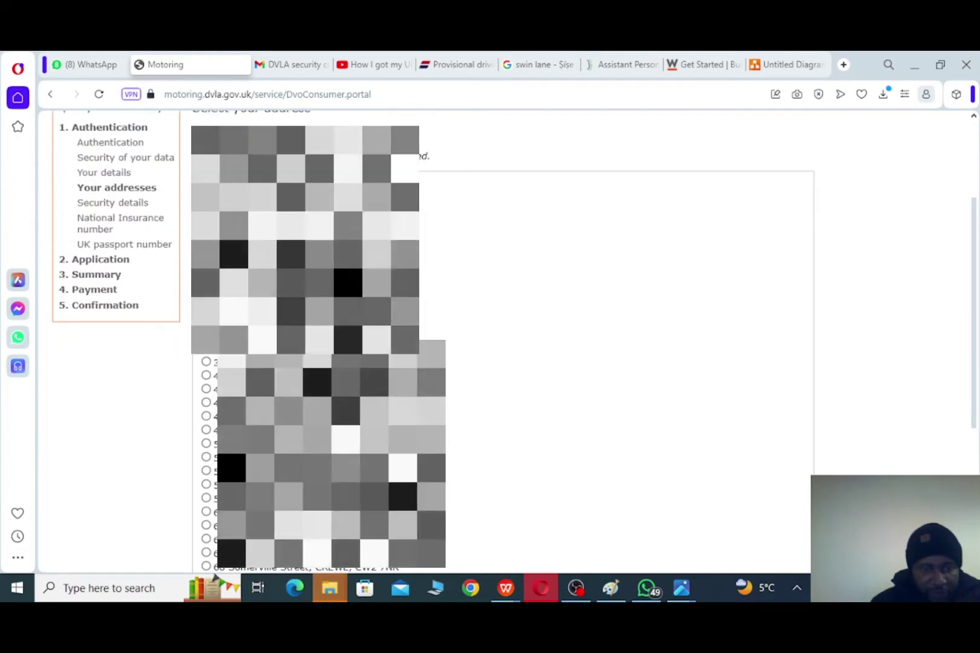
pyautogui.click(206, 470)
# Confirm the address and record 0 years 2 months lived there.
pyautogui.scroll(-5, 552, 465)
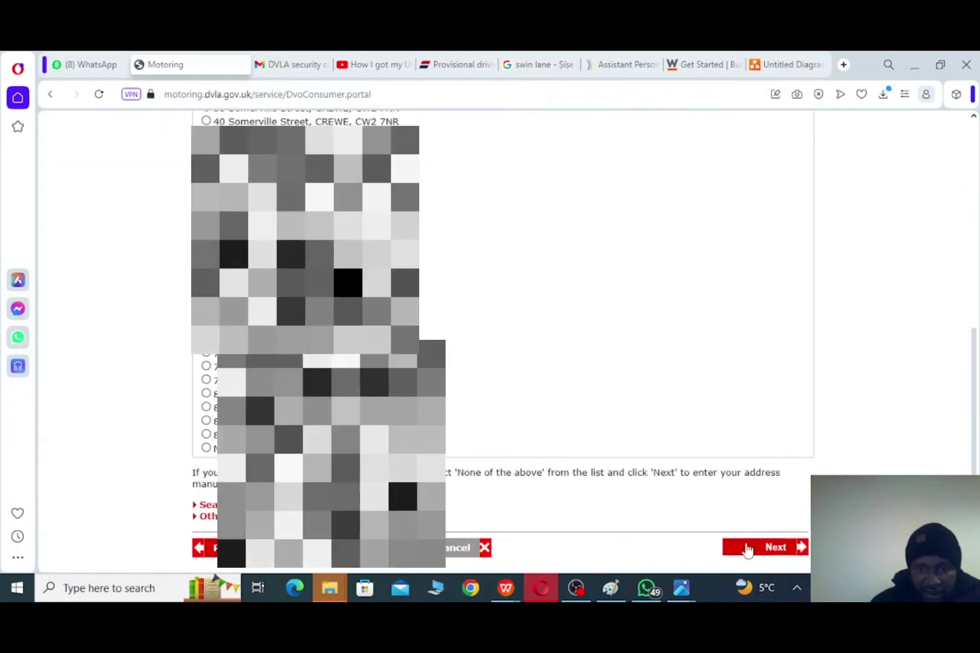
pyautogui.click(748, 549)
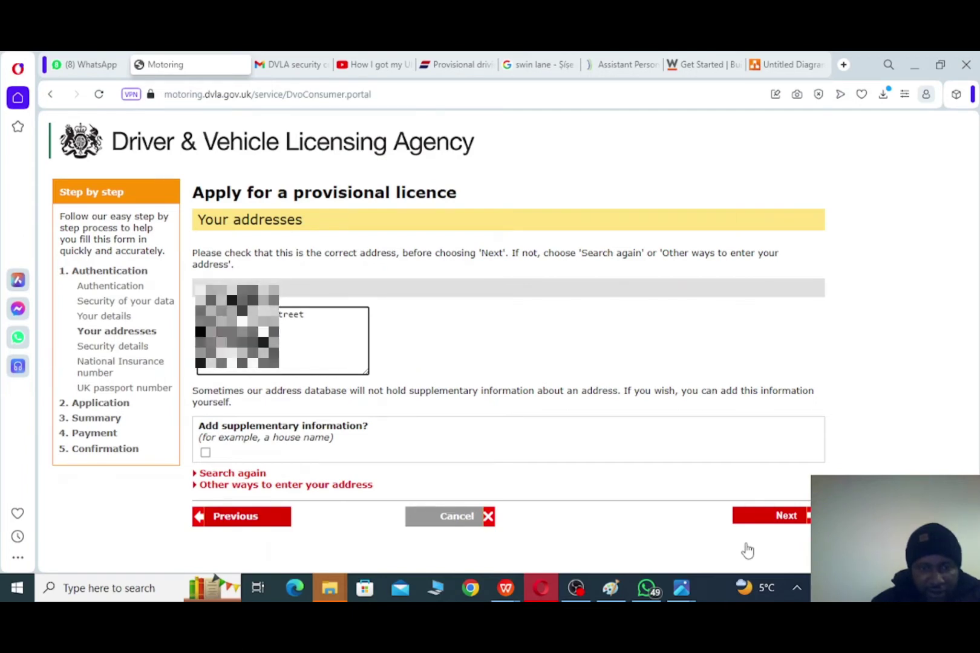
pyautogui.click(785, 517)
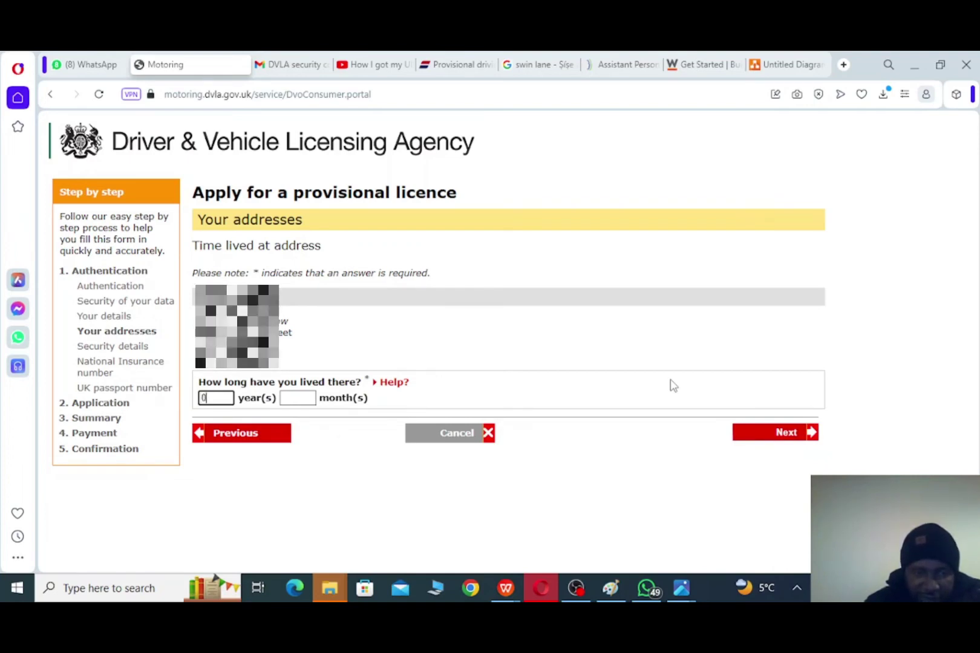
pyautogui.press('Tab')
pyautogui.write('2')
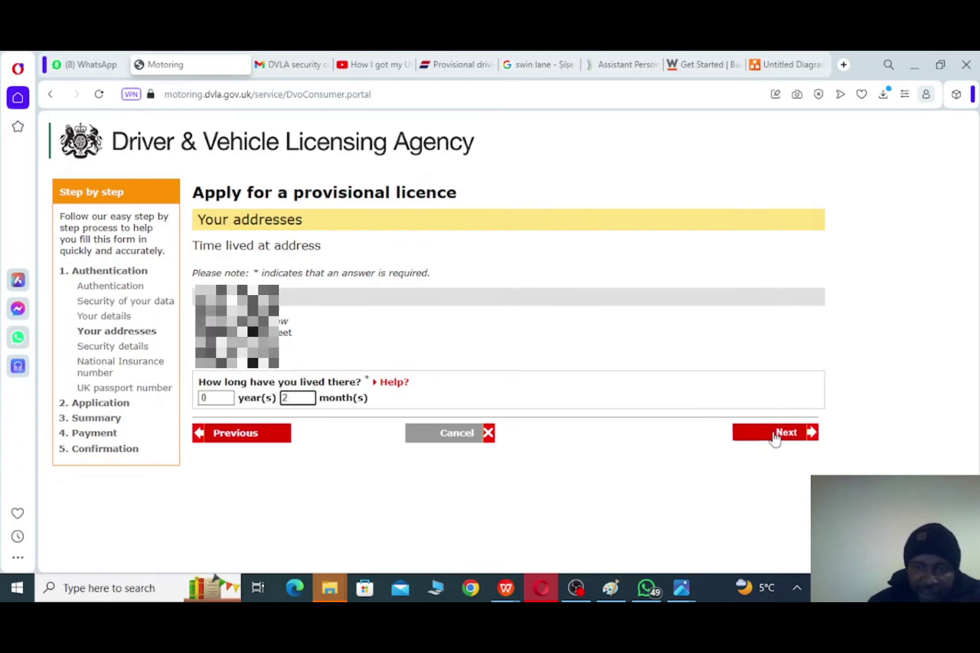
pyautogui.click(775, 435)
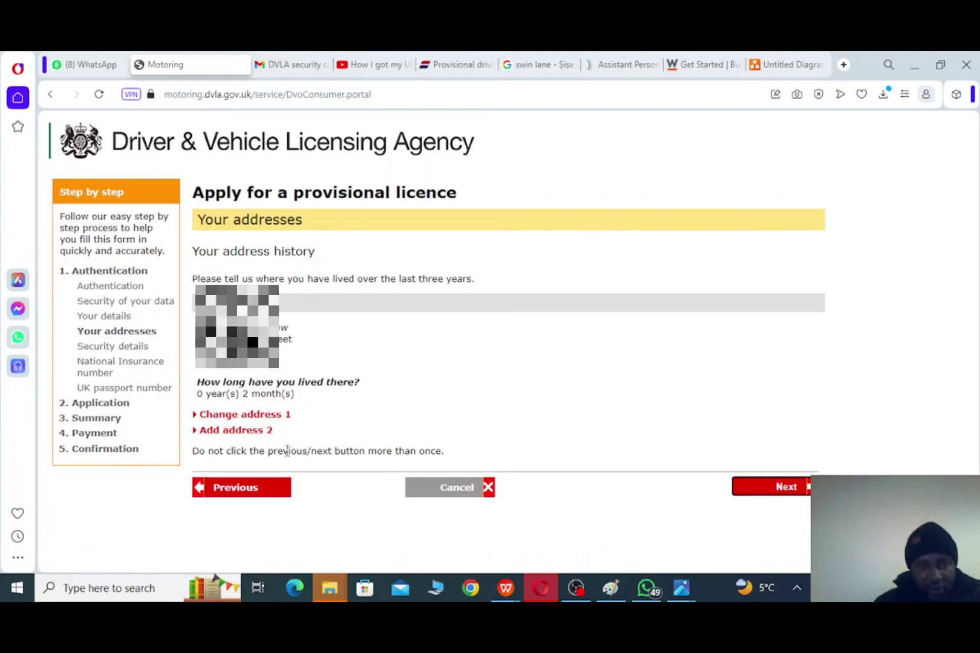
# Add a second address via postcode lookup, selecting and confirming the previous address.
pyautogui.click(253, 430)
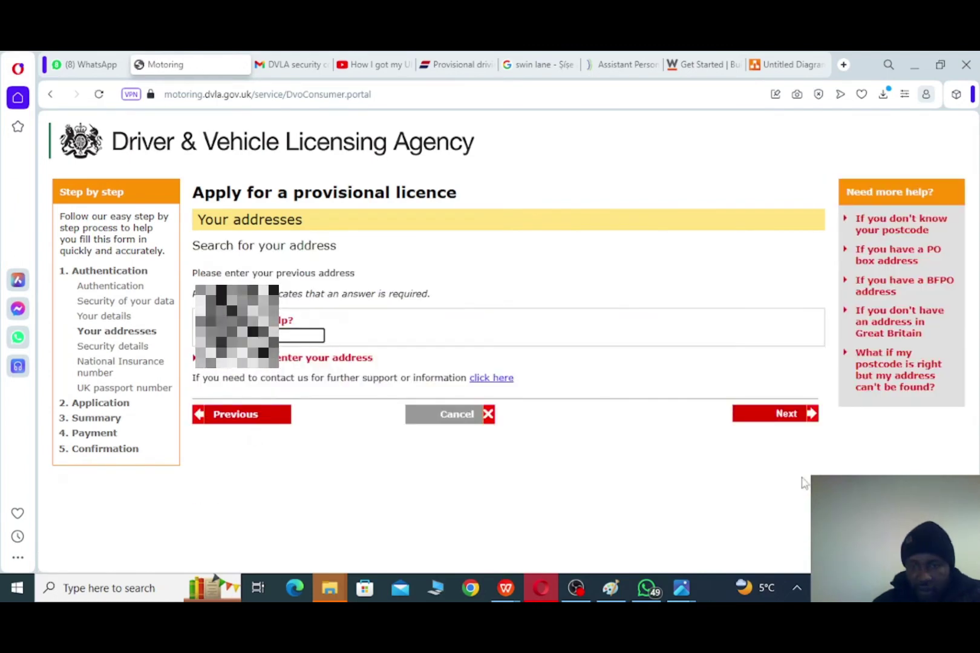
pyautogui.click(782, 423)
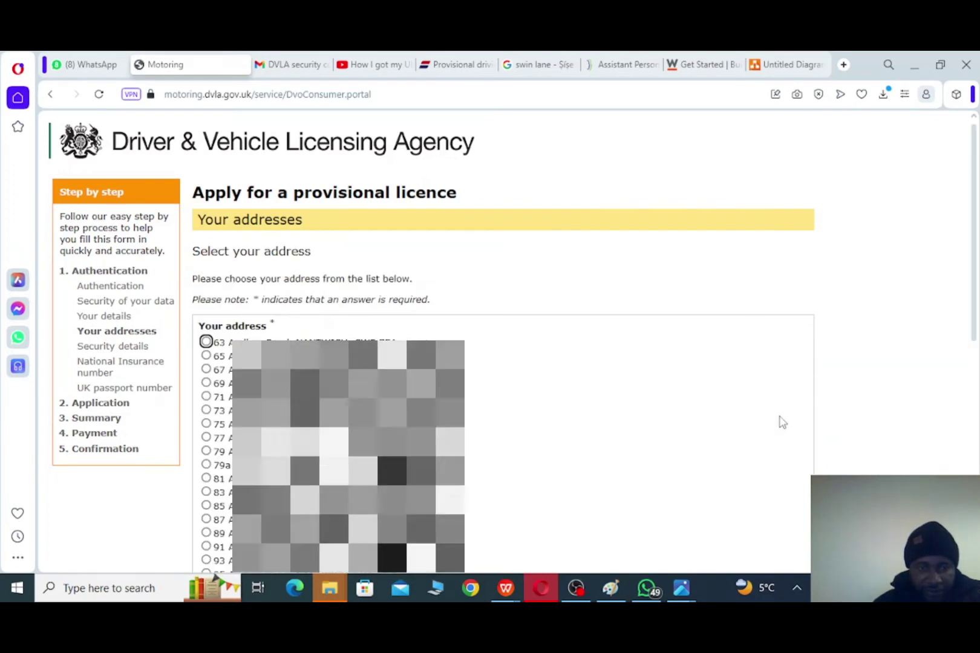
pyautogui.click(206, 413)
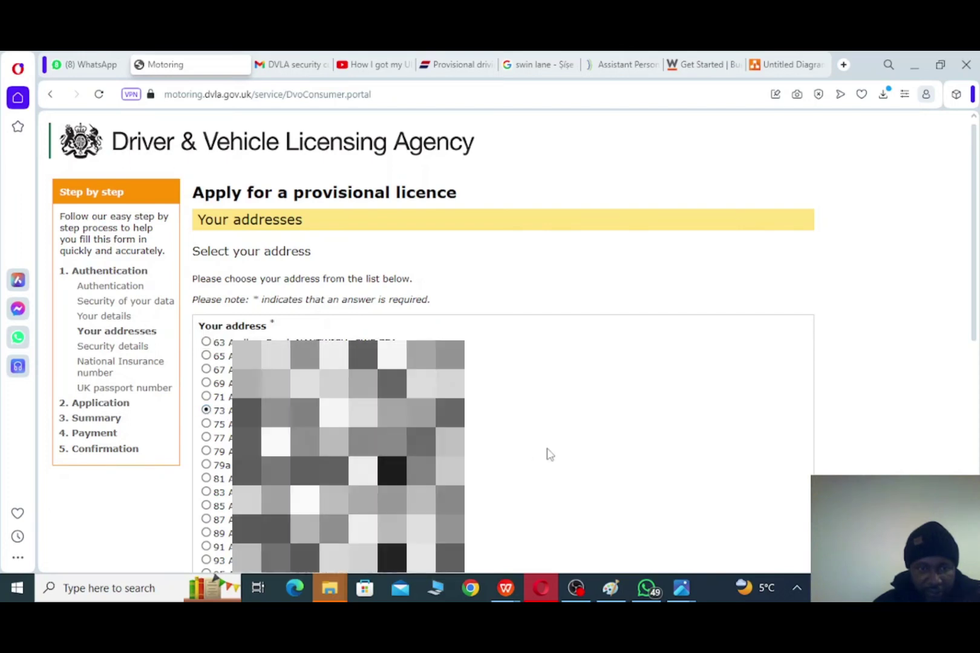
pyautogui.scroll(-5, 547, 454)
pyautogui.scroll(-3, 748, 534)
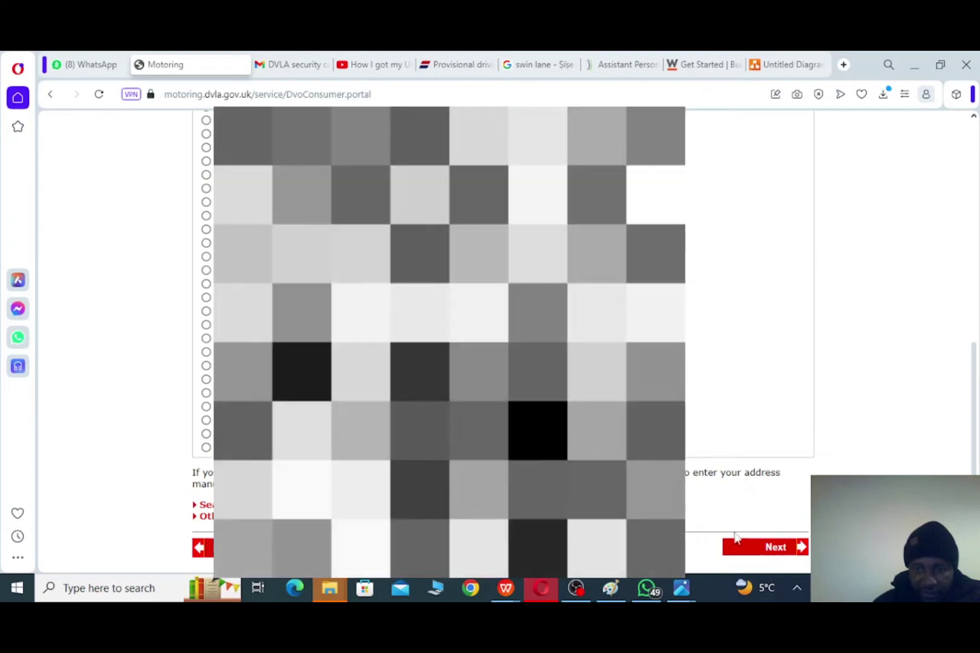
pyautogui.click(736, 545)
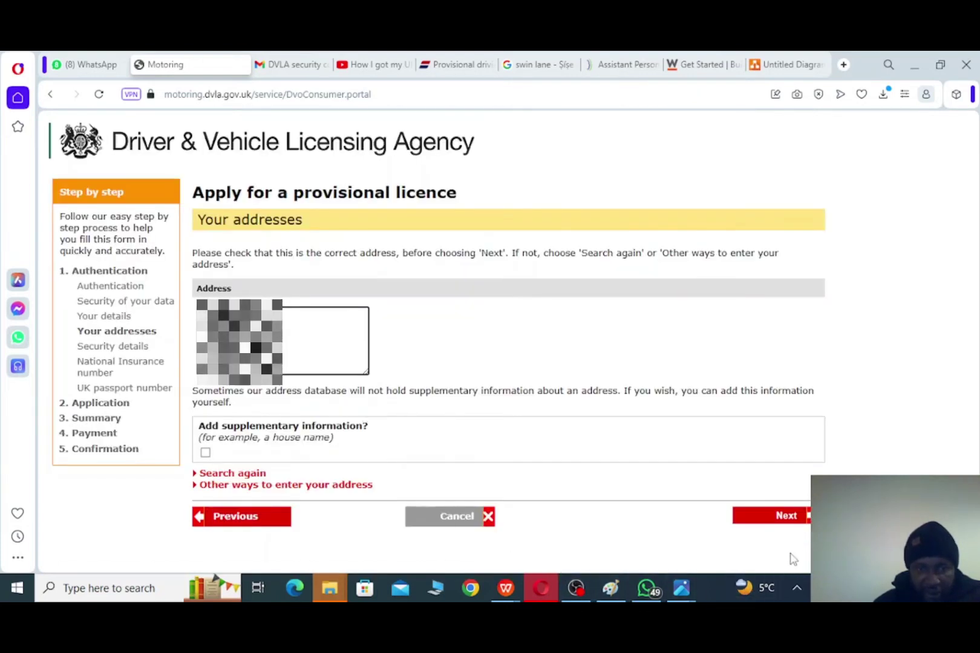
pyautogui.click(786, 516)
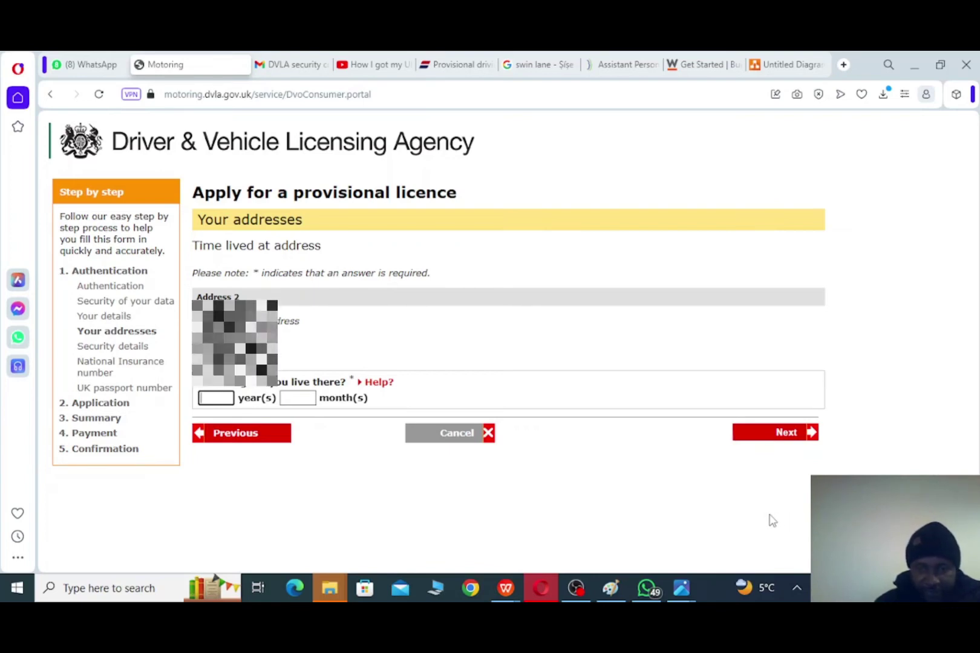
# Record 0 years 7 months at the previous address and begin adding another.
pyautogui.write('0')
pyautogui.press('Tab')
pyautogui.write('7')
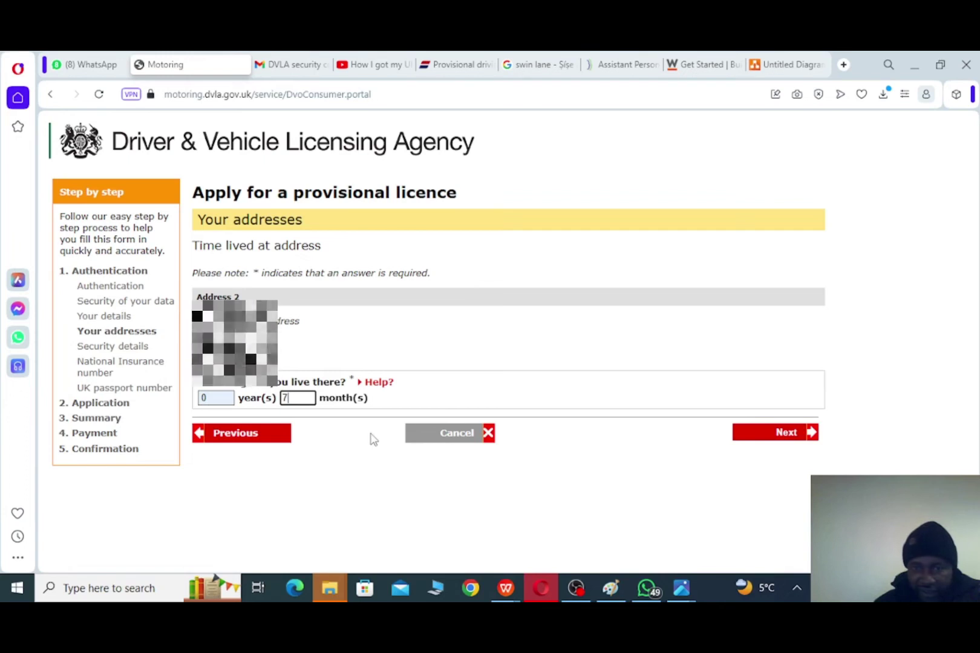
pyautogui.click(780, 434)
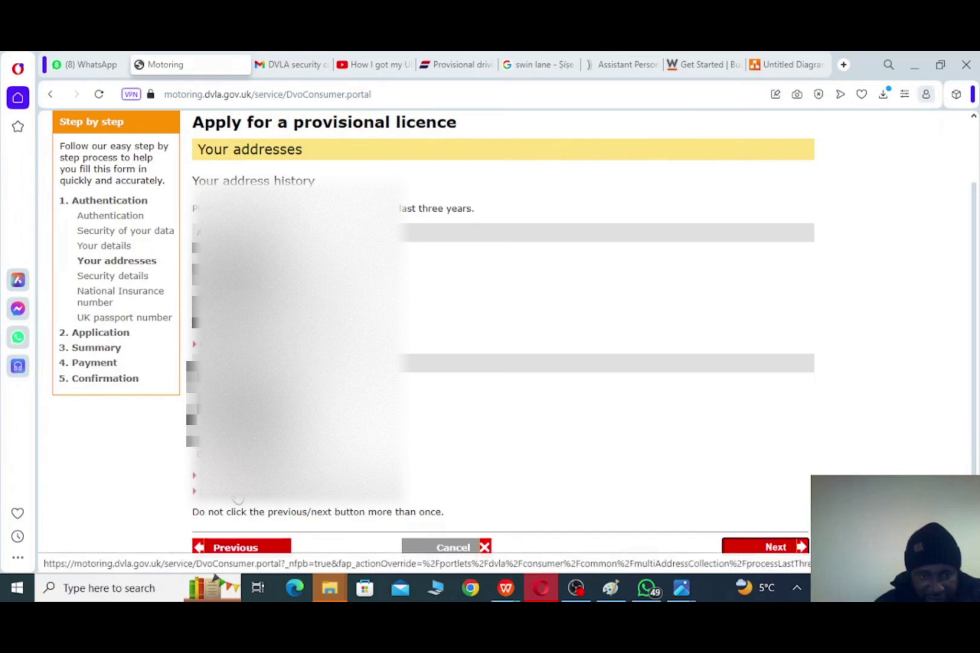
pyautogui.click(237, 492)
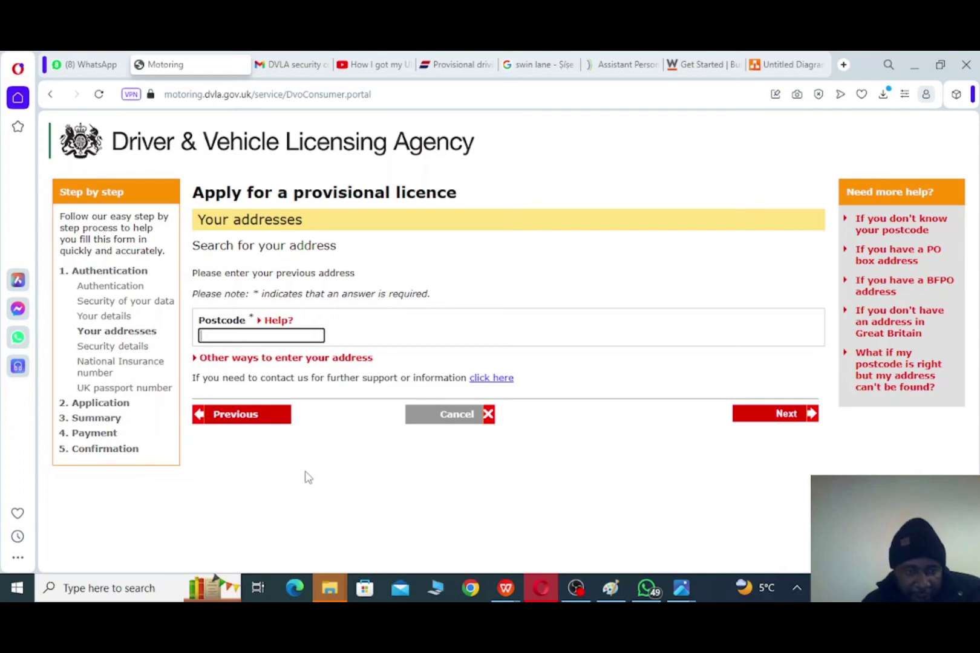
# Try finding the next previous address by postcode, then by street and town.
pyautogui.click(235, 336)
pyautogui.click(236, 336)
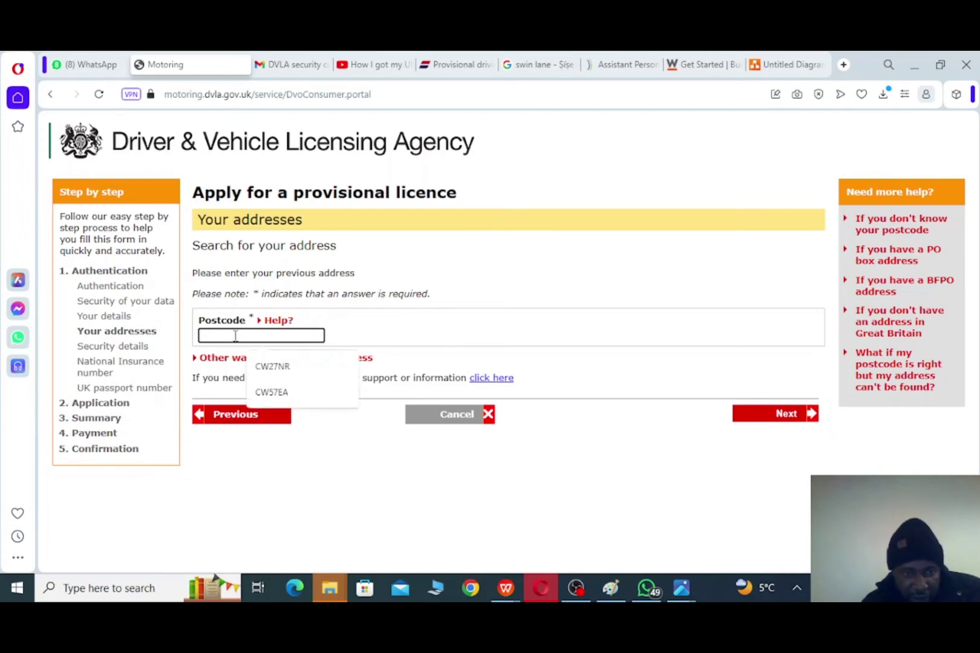
pyautogui.click(275, 464)
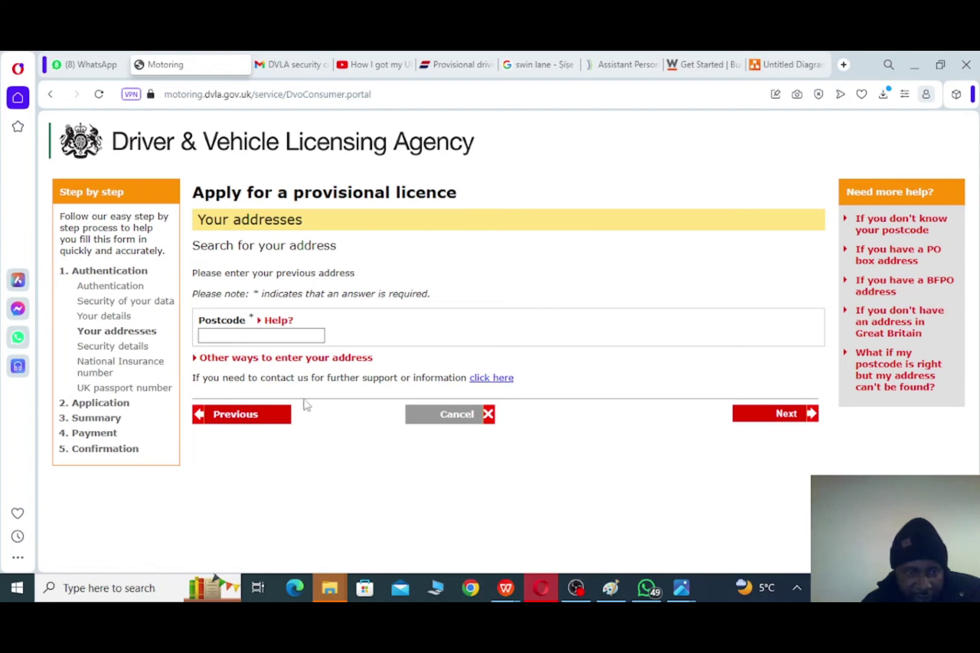
pyautogui.click(283, 362)
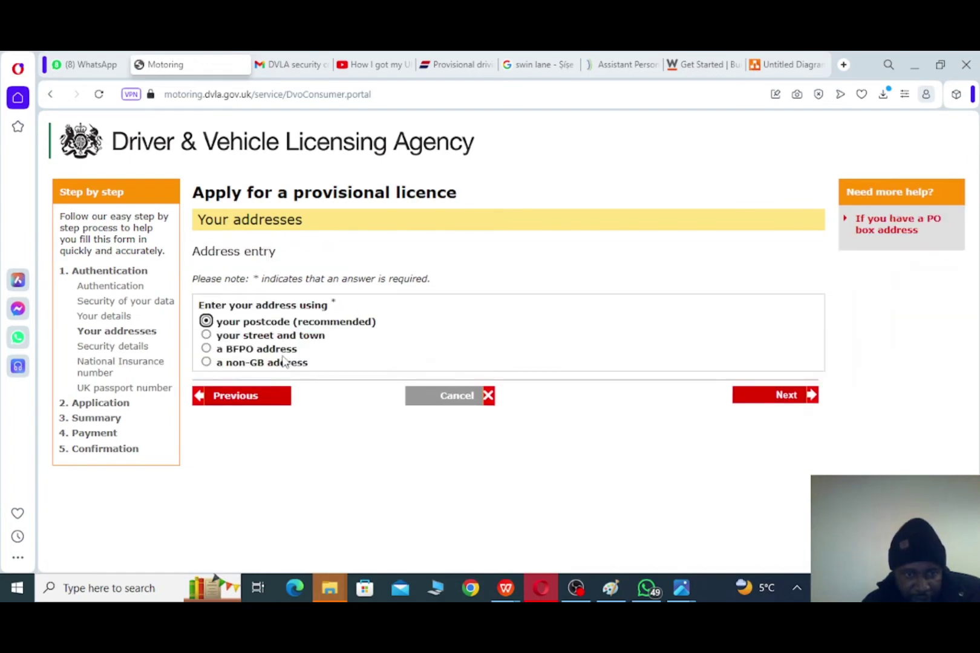
pyautogui.click(206, 336)
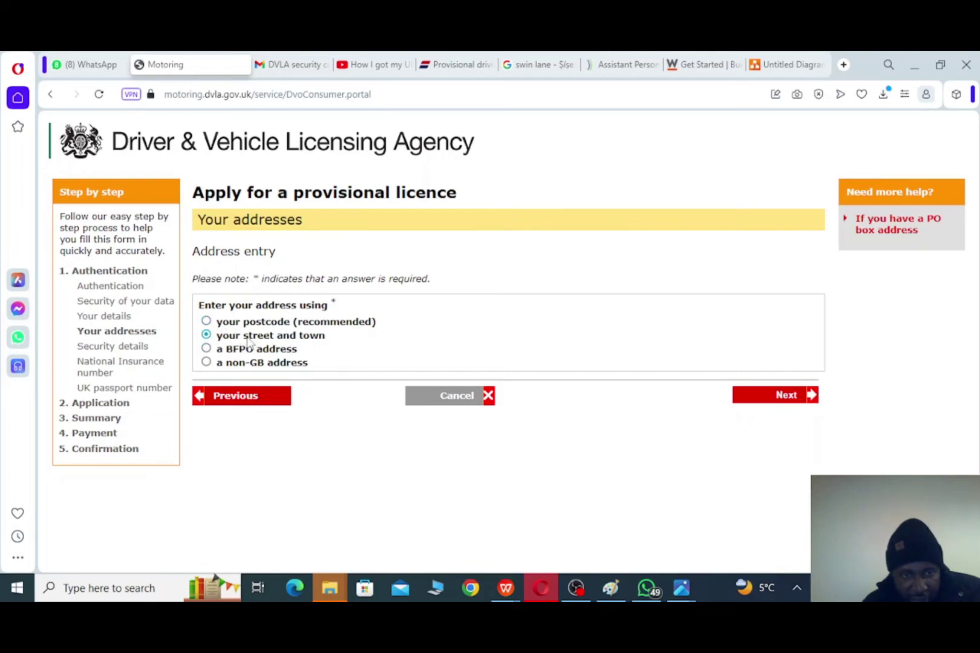
pyautogui.click(786, 396)
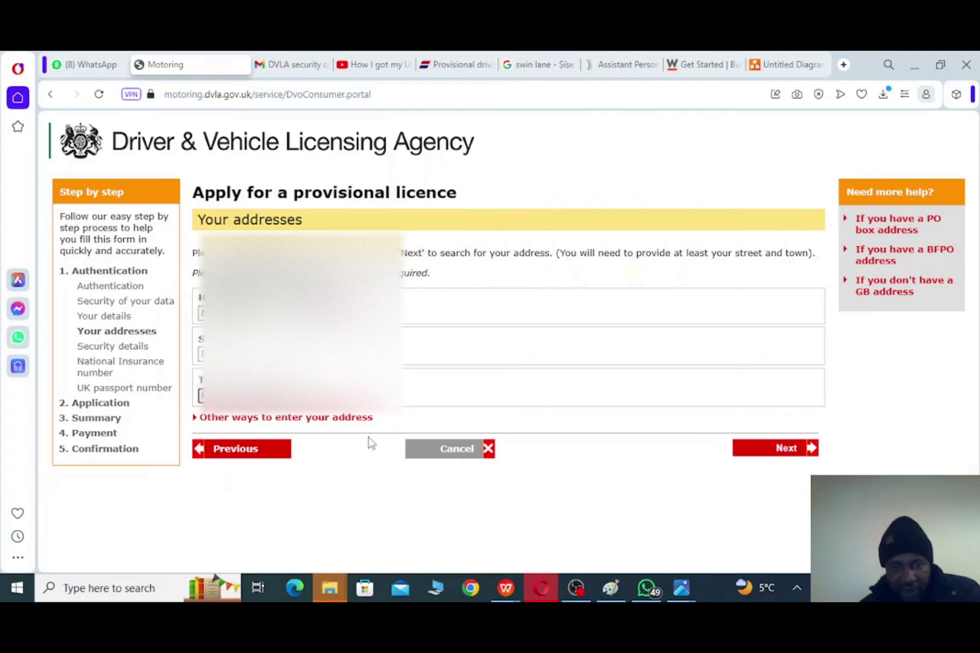
pyautogui.click(772, 451)
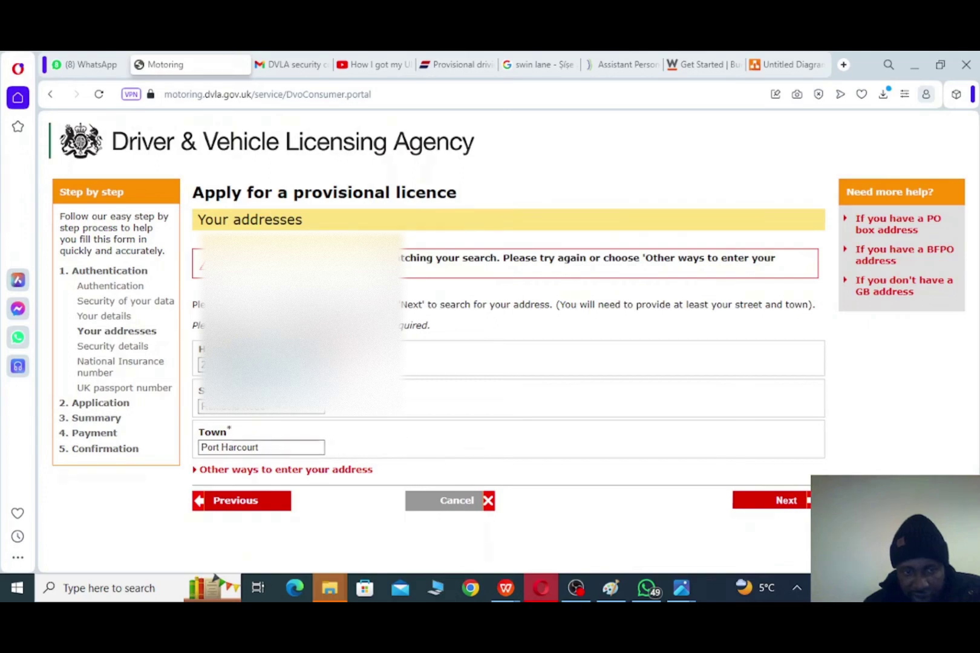
# Record a non-GB address in Nigeria, lived at for 3 years 2 months.
pyautogui.click(787, 510)
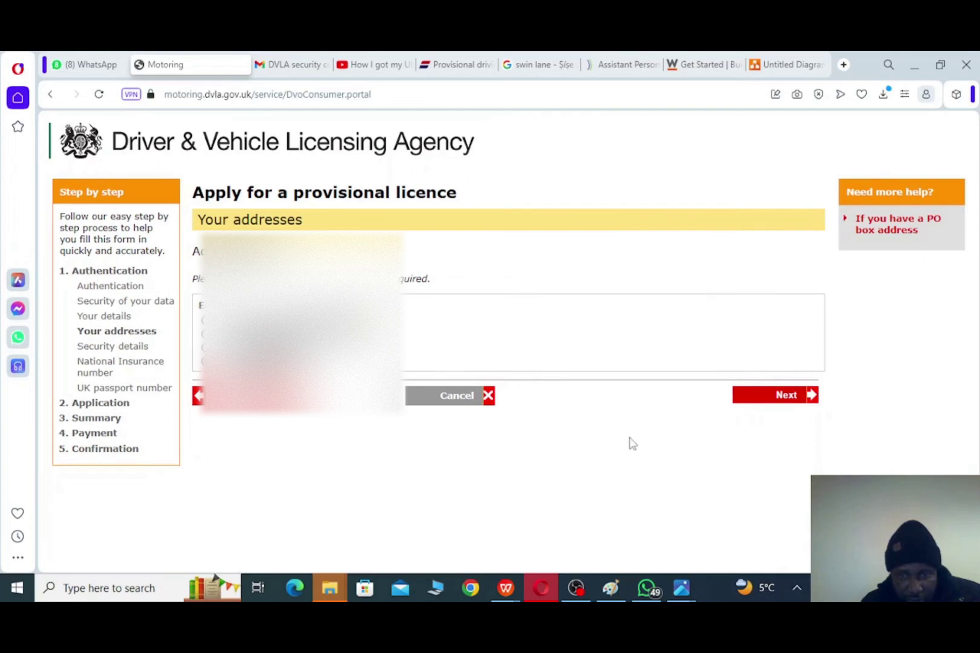
pyautogui.click(783, 402)
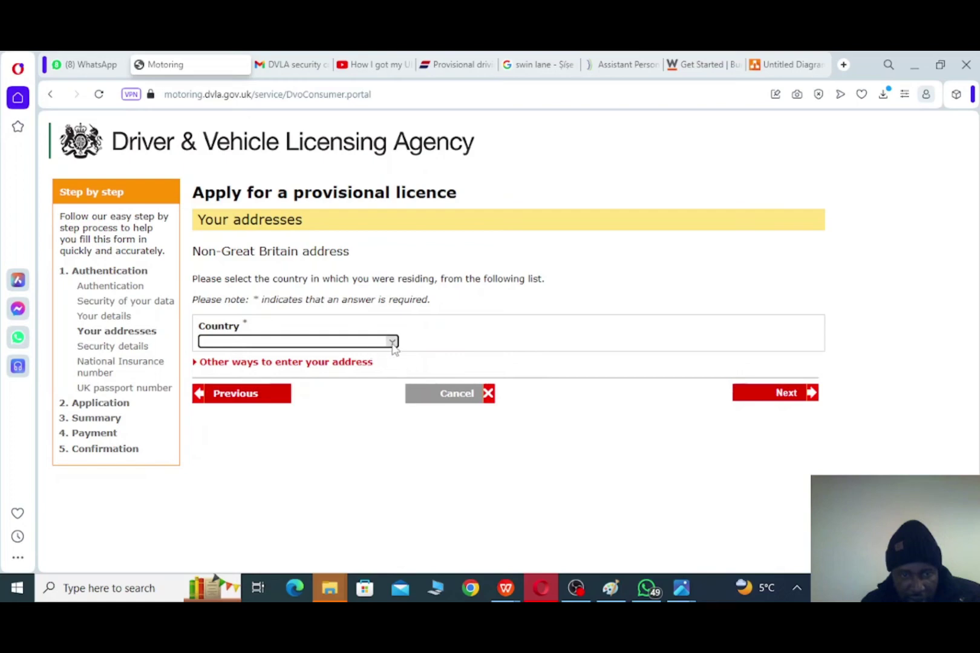
pyautogui.click(365, 345)
pyautogui.write('nigeria')
pyautogui.press('Return')
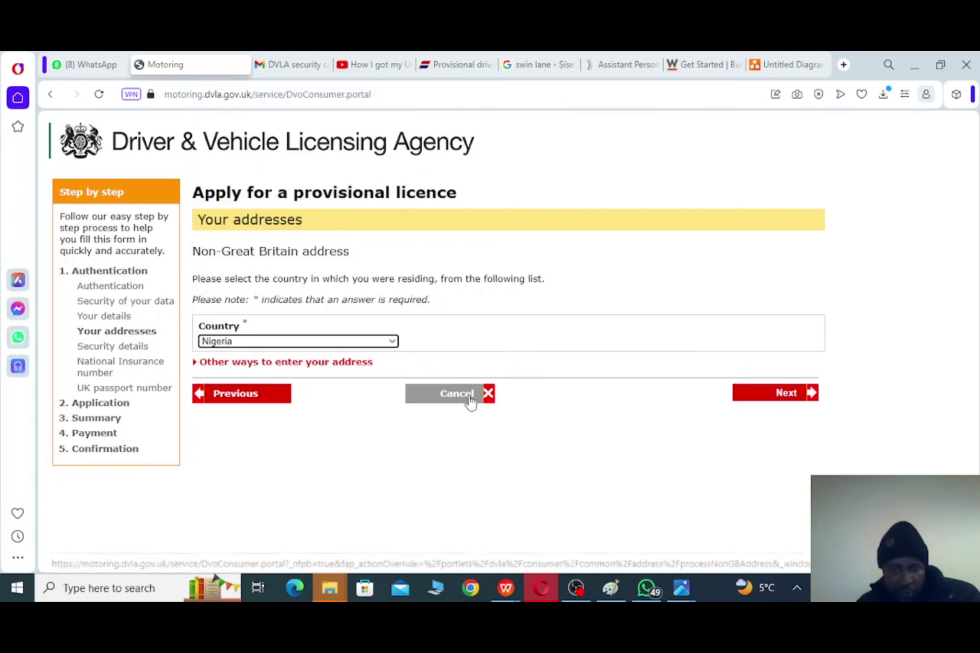
pyautogui.click(784, 399)
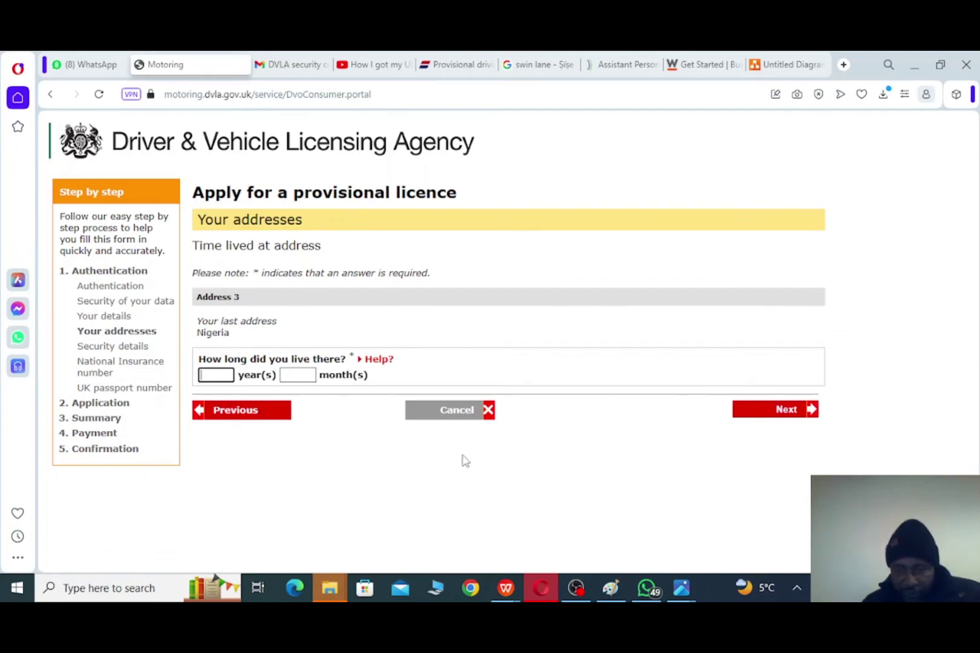
pyautogui.write('3')
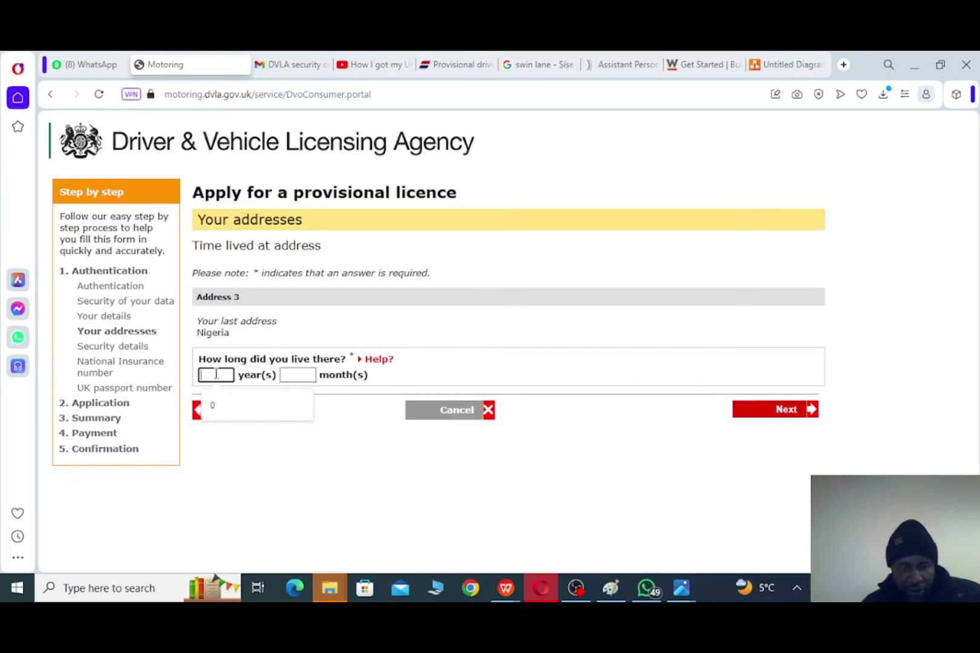
pyautogui.press('Tab')
pyautogui.write('2')
pyautogui.click(783, 411)
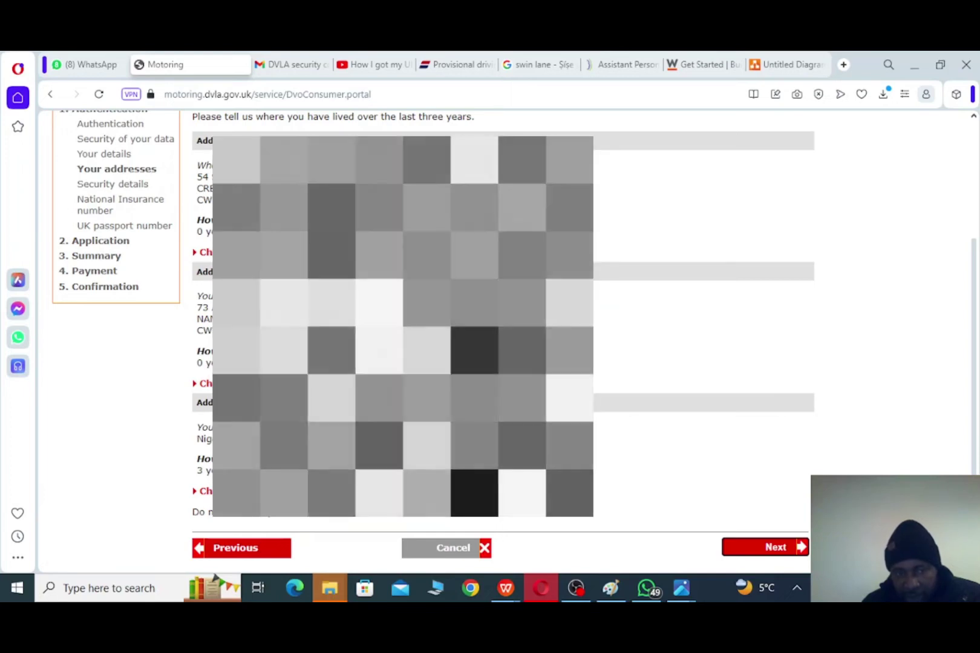
# Accept the three-year address history and the completed security details.
pyautogui.click(765, 554)
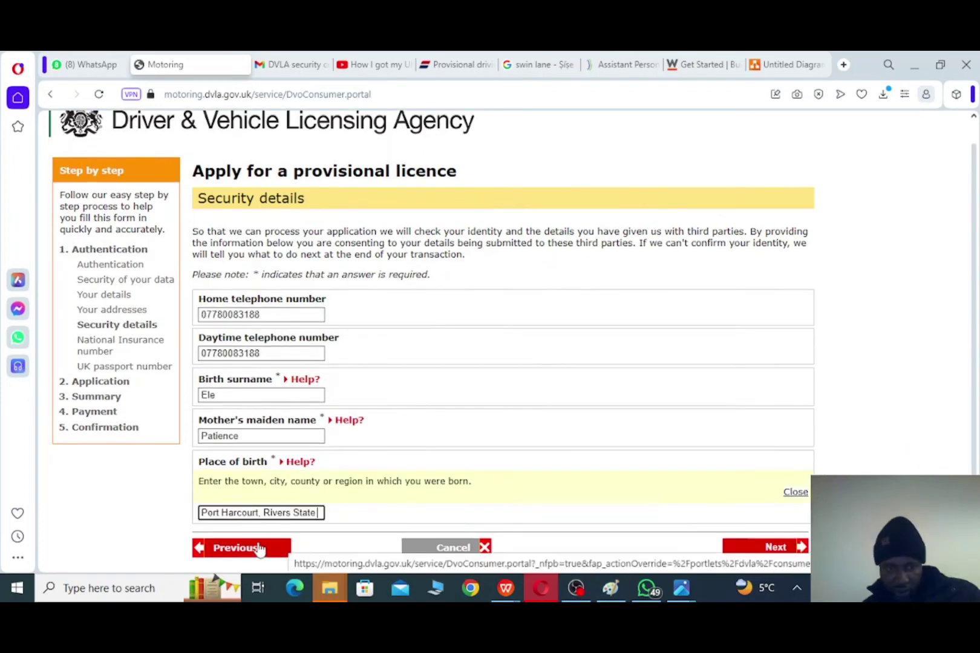
pyautogui.moveTo(261, 514); pyautogui.dragTo(88, 512)
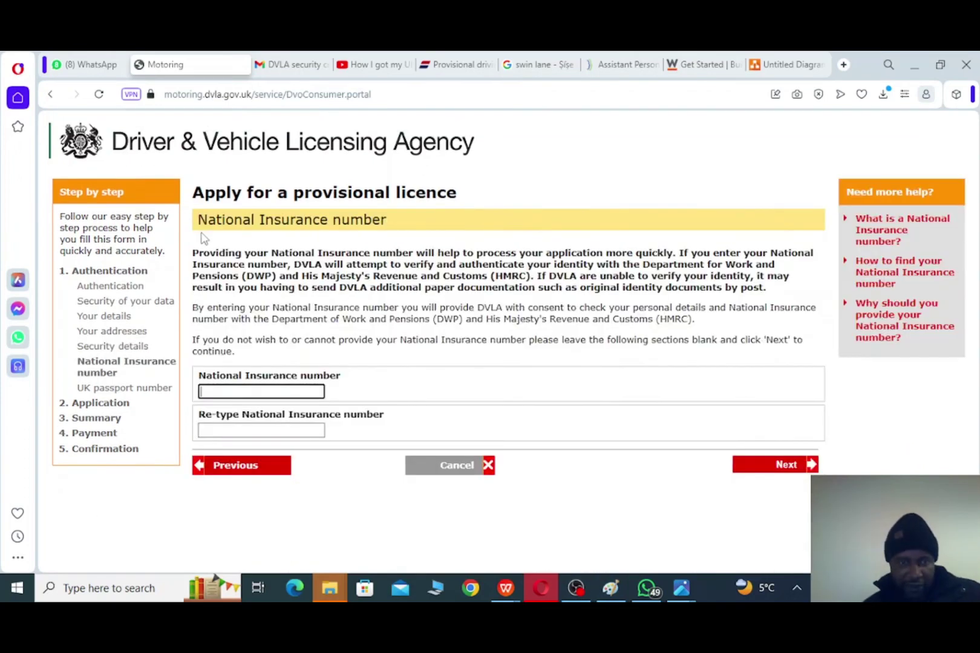
pyautogui.moveTo(197, 221); pyautogui.dragTo(382, 221)
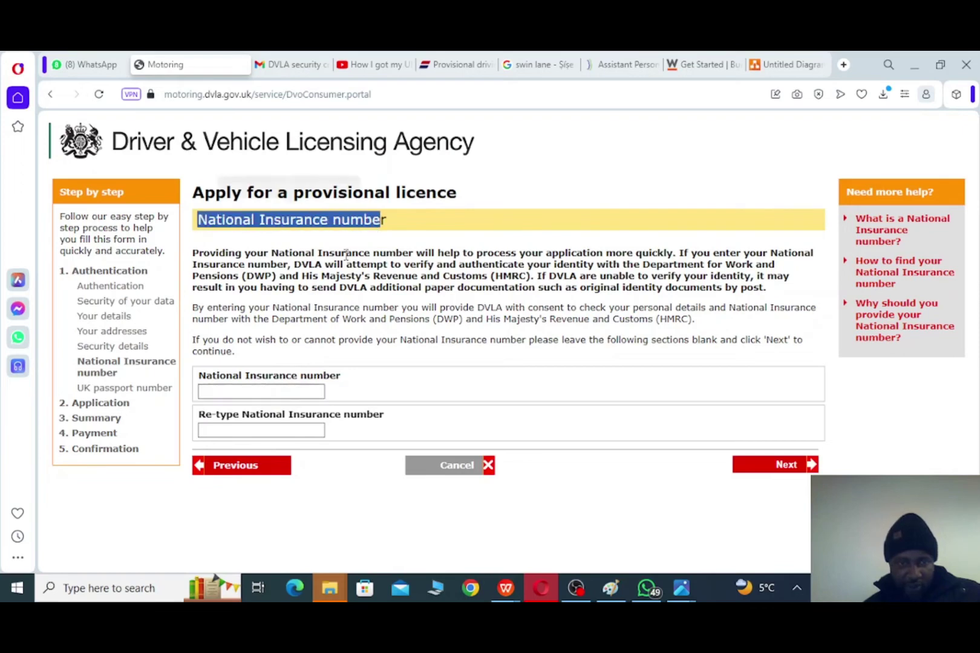
# Enter the National Insurance number, then the passport number twice, fixing the numbers-only error.
pyautogui.click(275, 392)
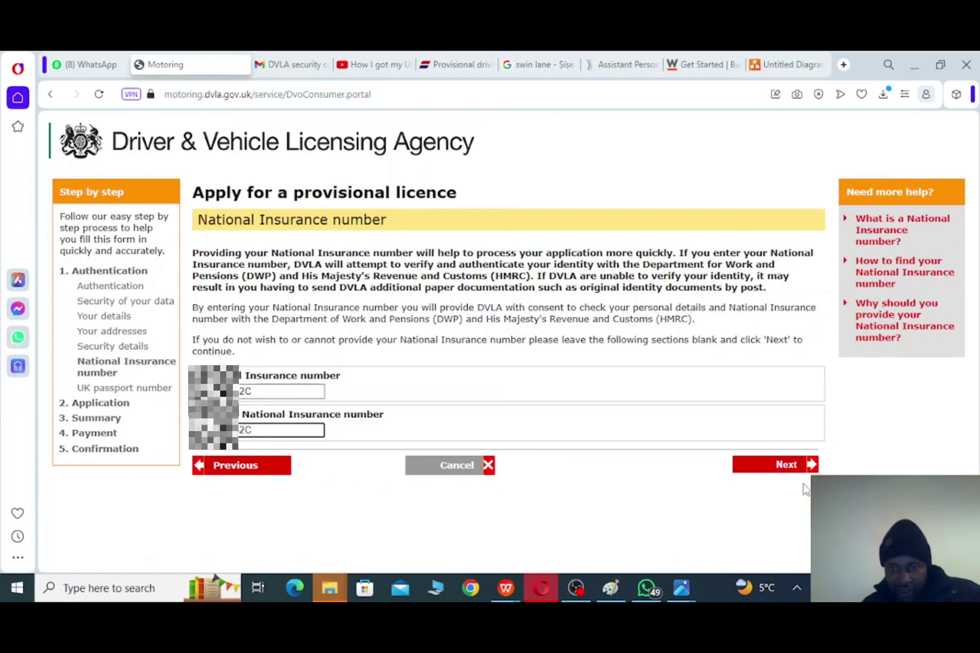
pyautogui.click(787, 470)
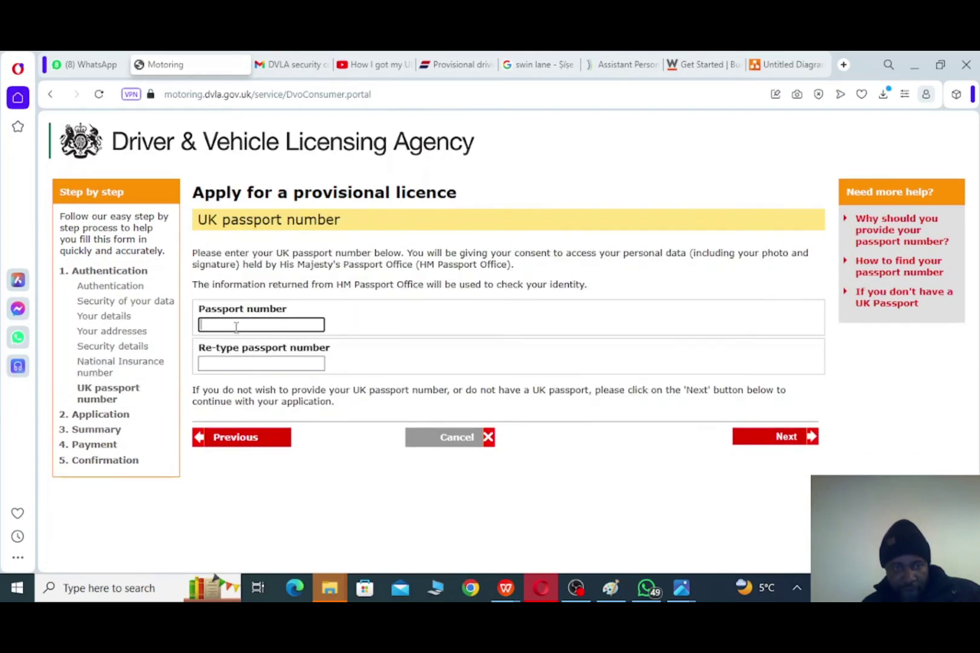
pyautogui.click(230, 362)
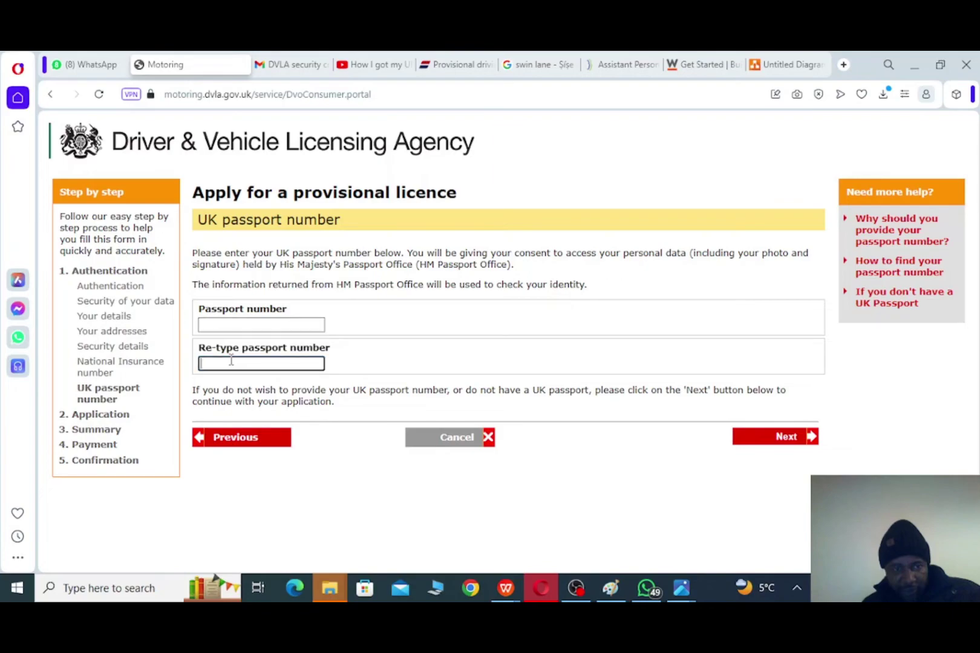
pyautogui.press('Return')
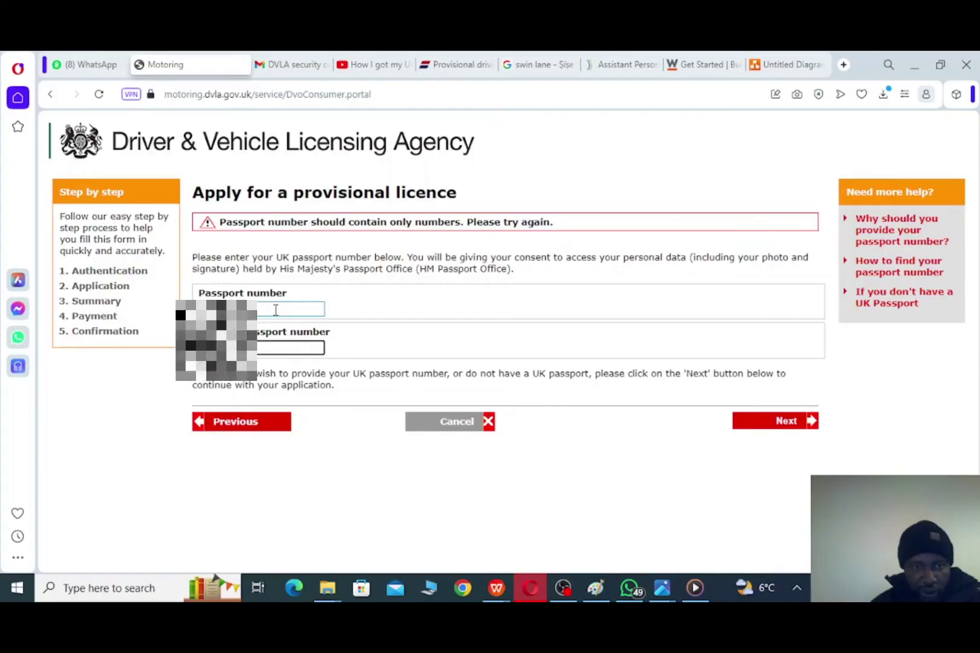
pyautogui.click(271, 311)
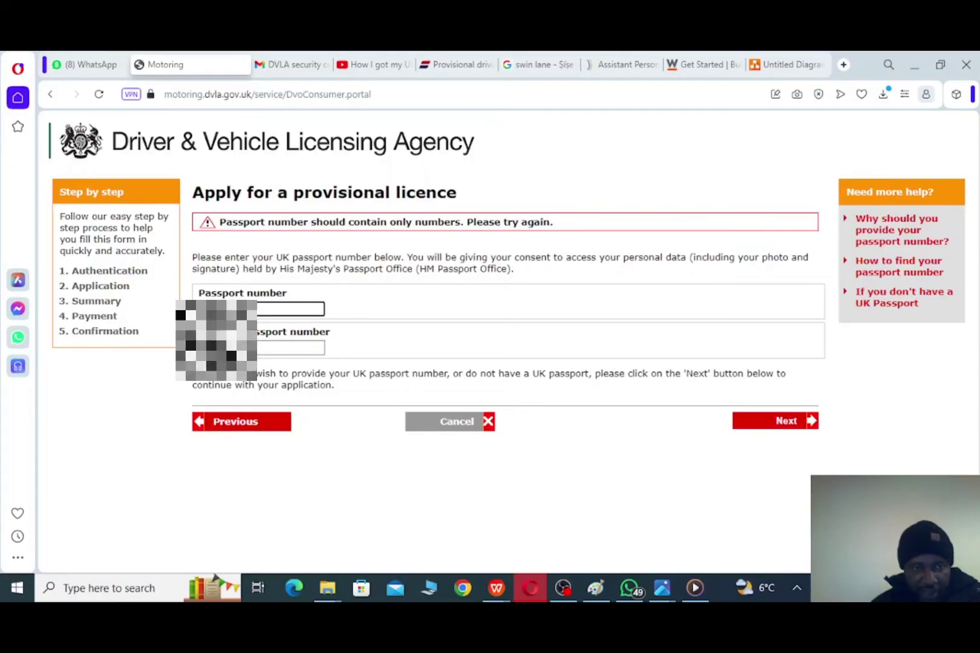
pyautogui.press('Tab')
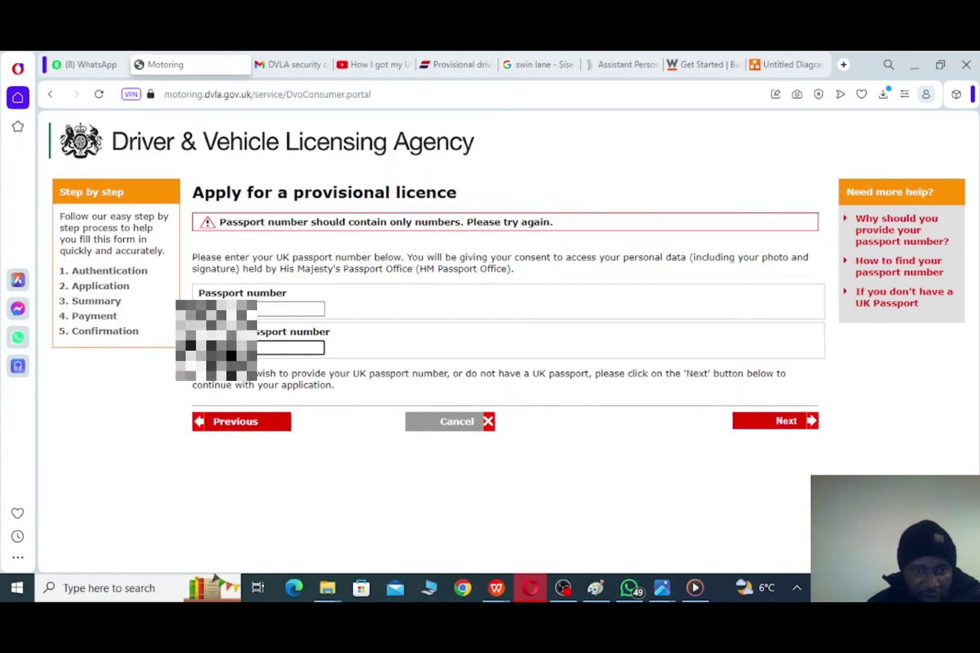
pyautogui.click(785, 425)
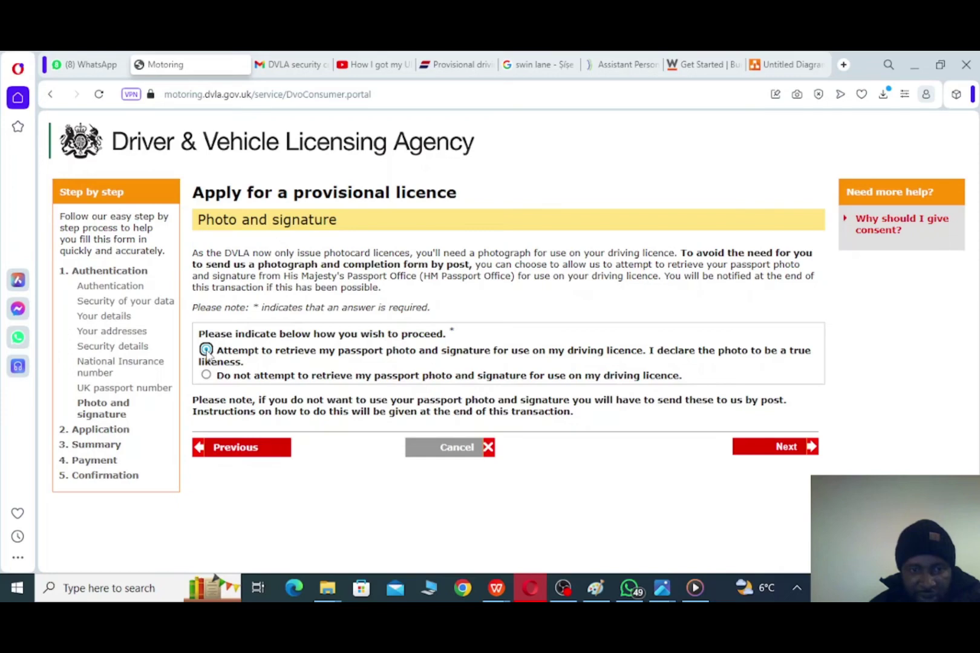
# Choose 'Attempt to retrieve my passport photo and signature' and continue.
pyautogui.click(206, 351)
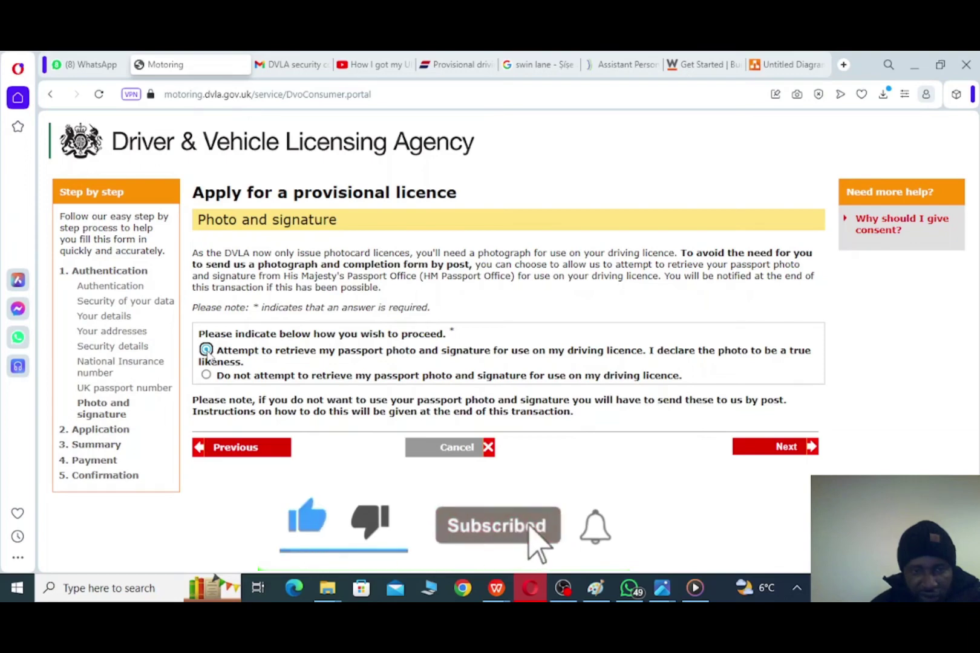
pyautogui.click(211, 358)
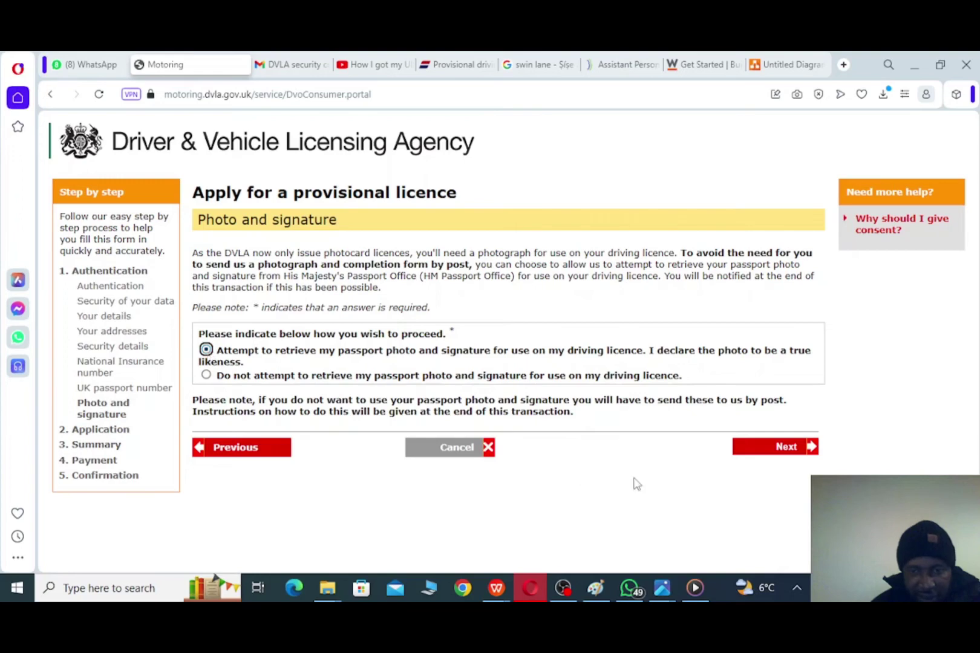
pyautogui.click(773, 448)
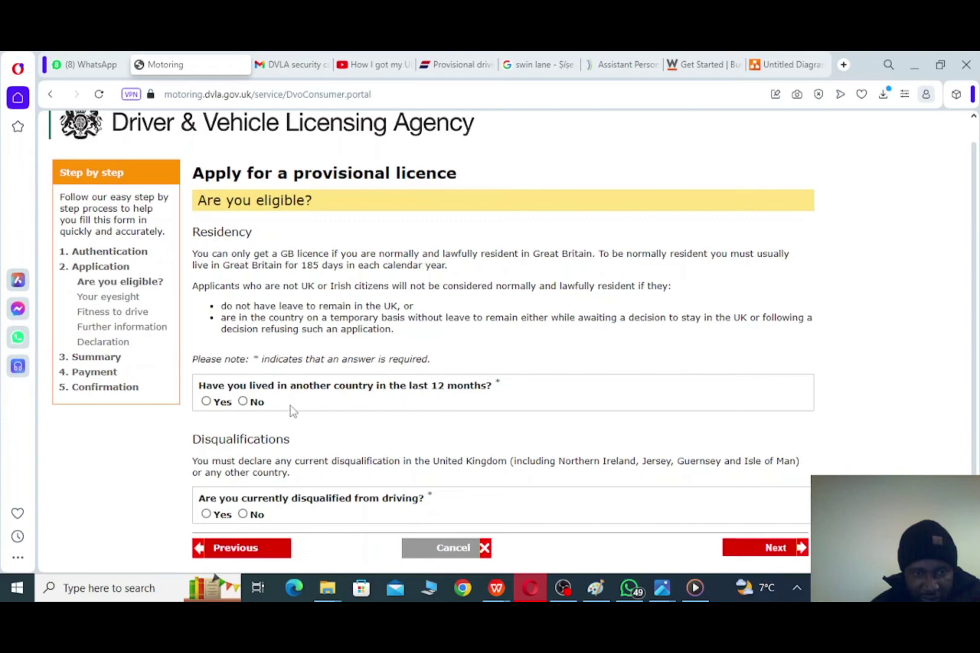
# Answer Yes to living abroad and No to disqualification, then give Nigeria as the country lived in.
pyautogui.click(207, 401)
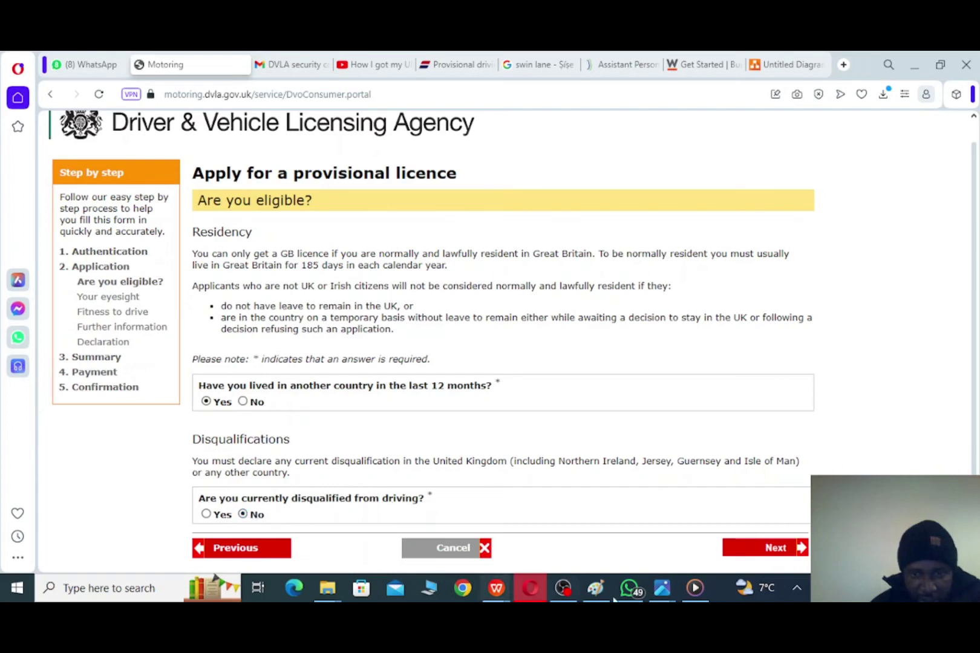
pyautogui.click(745, 549)
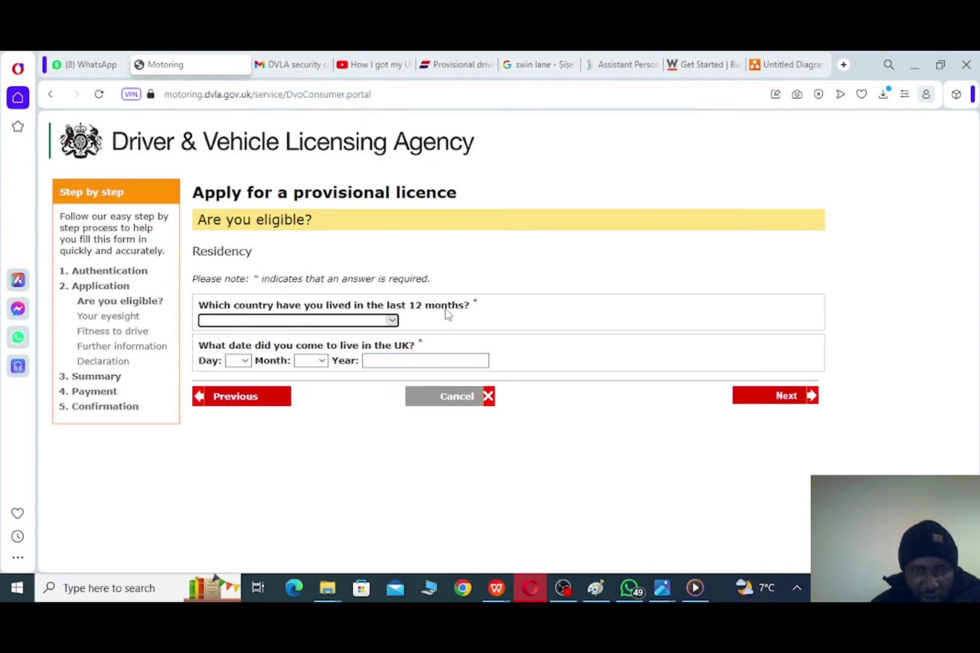
pyautogui.click(375, 322)
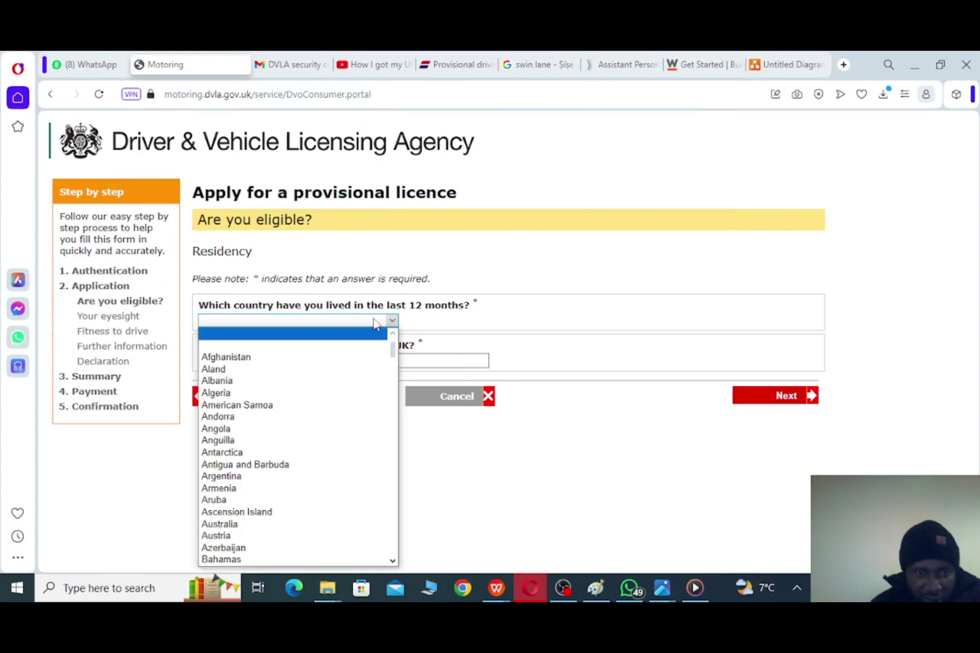
pyautogui.press('n')
pyautogui.press('n')
pyautogui.press('n')
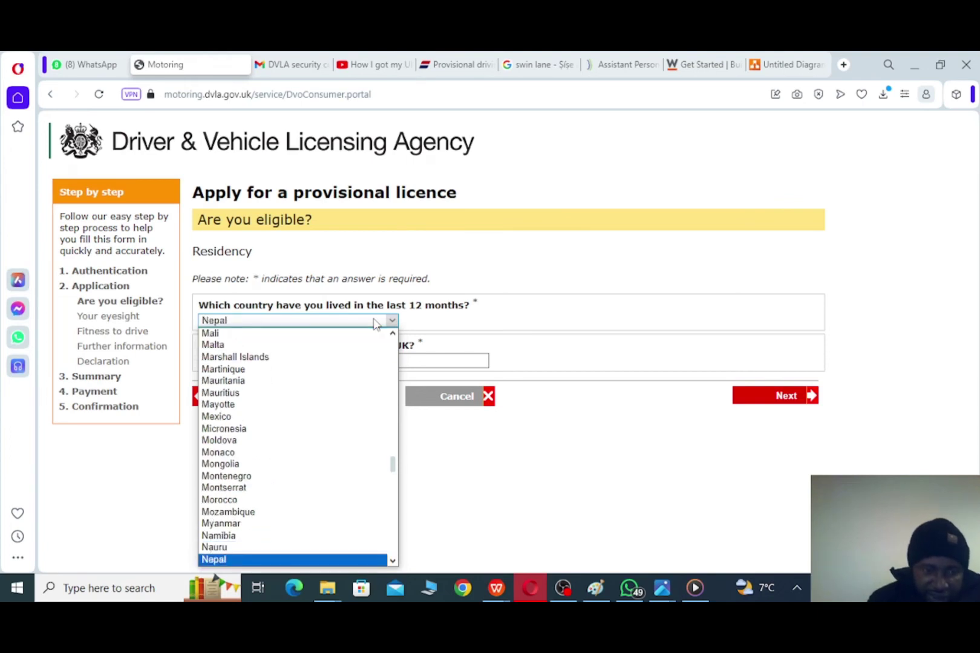
pyautogui.press('n')
pyautogui.press('n')
pyautogui.press('n')
pyautogui.press('n')
pyautogui.press('n')
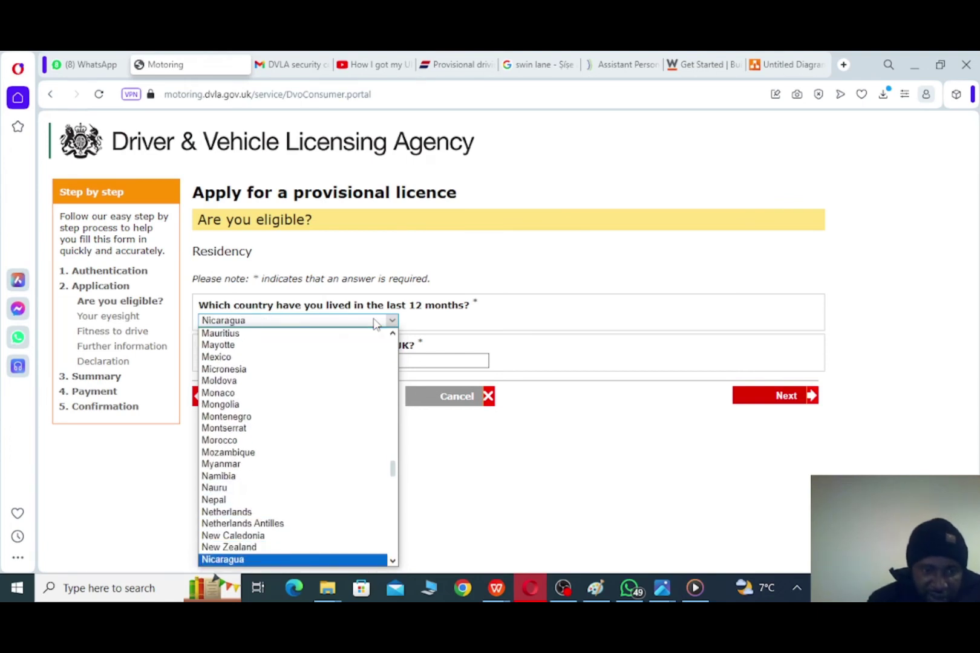
pyautogui.press('n')
pyautogui.press('n')
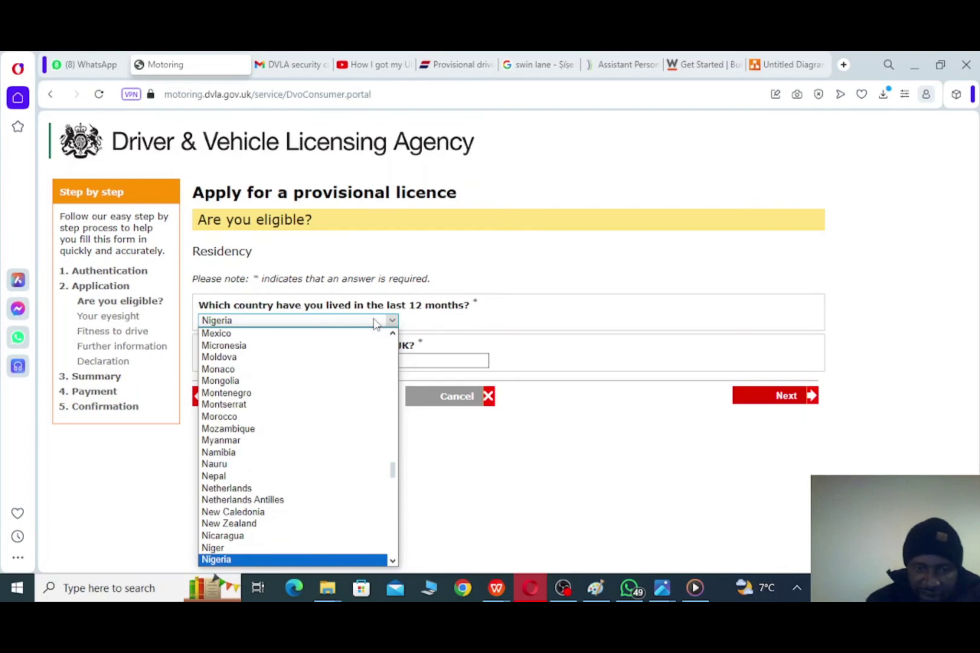
pyautogui.press('Return')
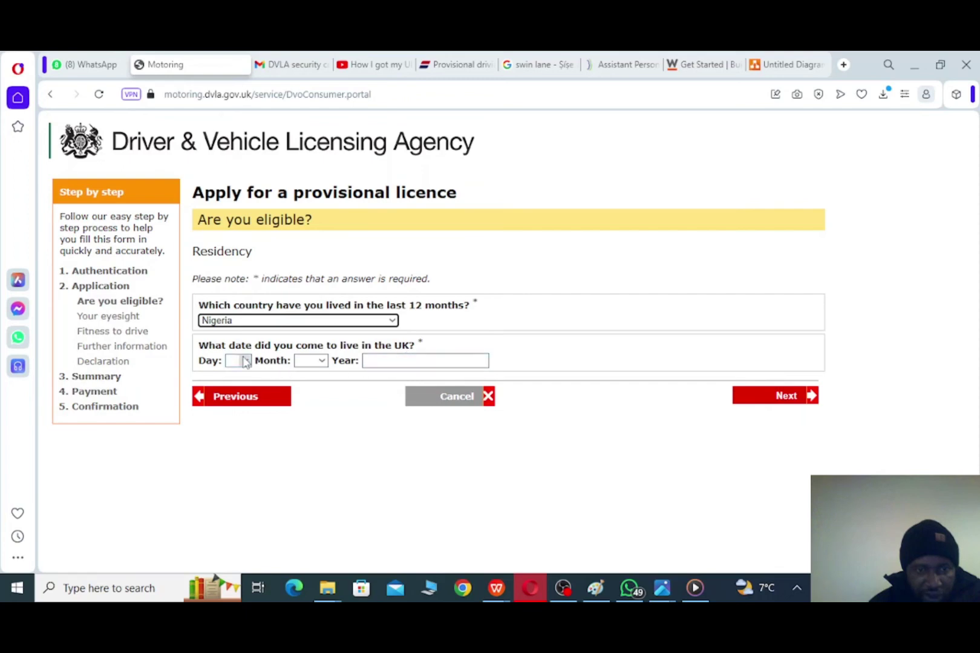
pyautogui.click(245, 361)
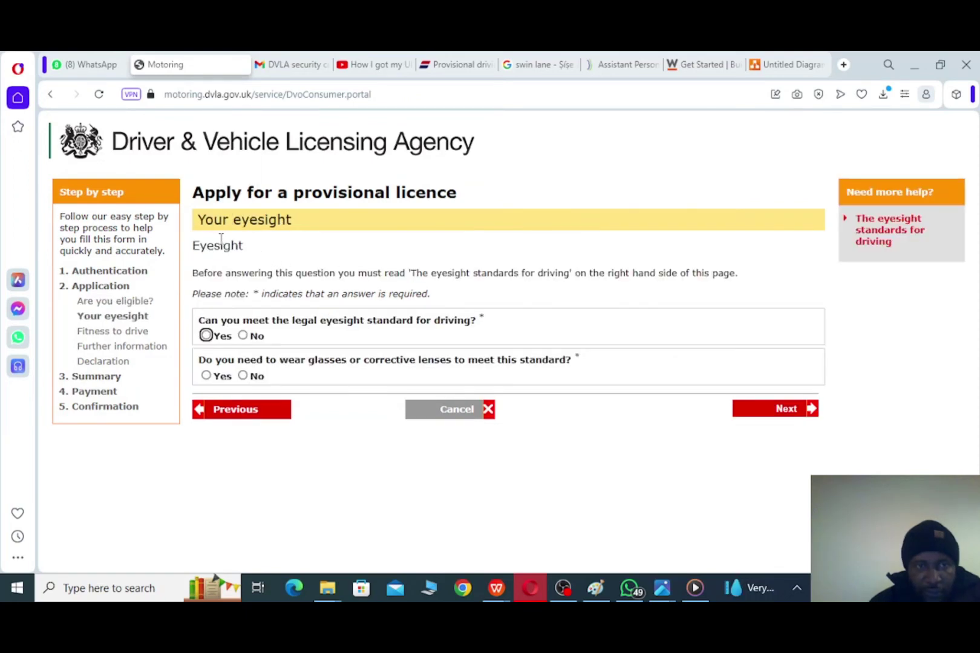
# Answer Yes to meeting the eyesight standard and No to needing glasses for it.
pyautogui.click(204, 279)
pyautogui.moveTo(204, 279); pyautogui.dragTo(336, 289)
pyautogui.moveTo(378, 273); pyautogui.dragTo(737, 273)
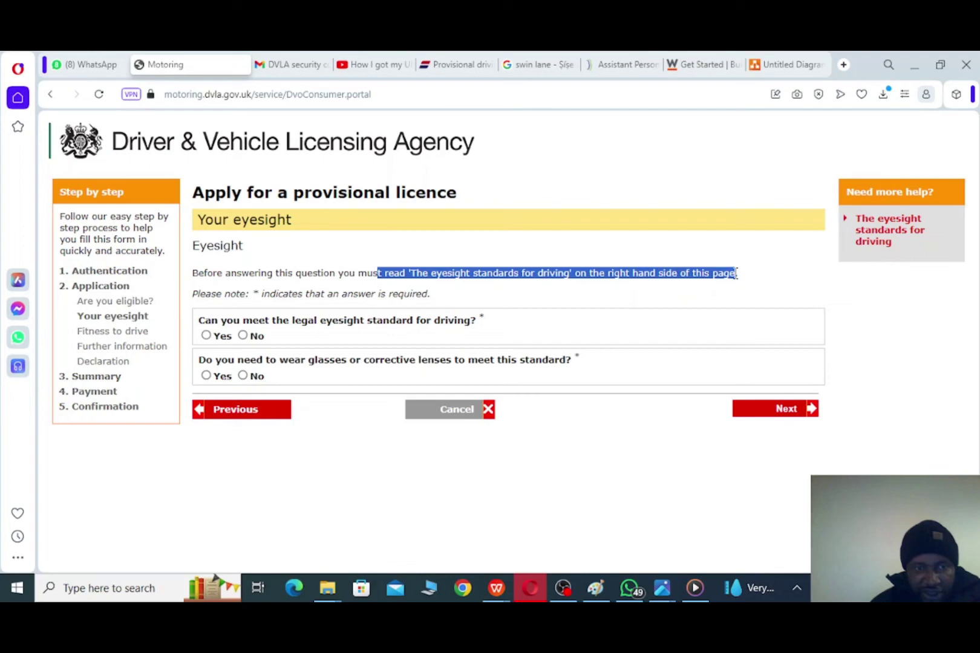
pyautogui.click(292, 520)
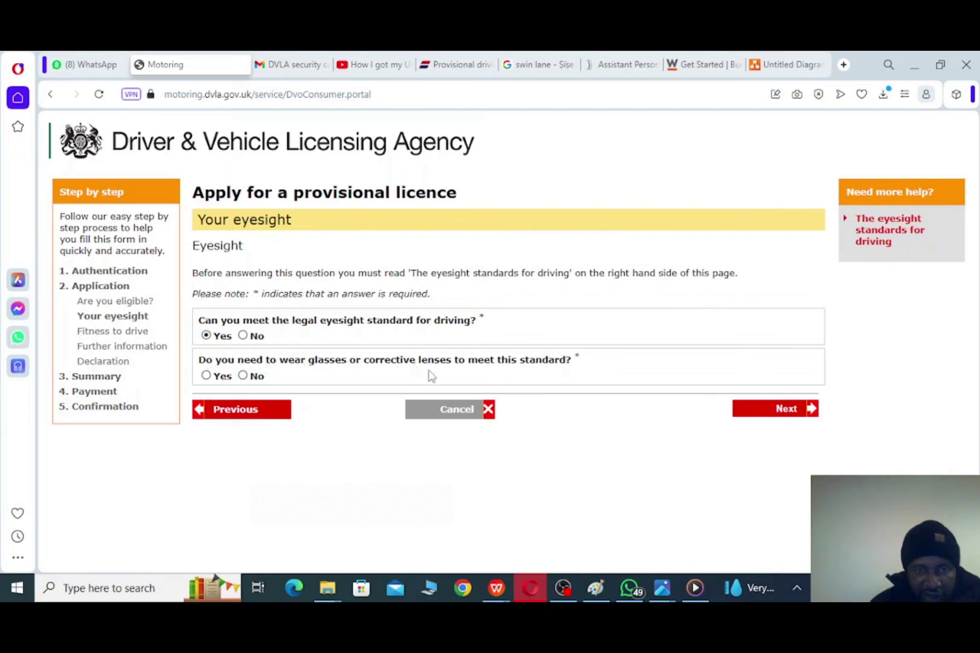
pyautogui.click(242, 378)
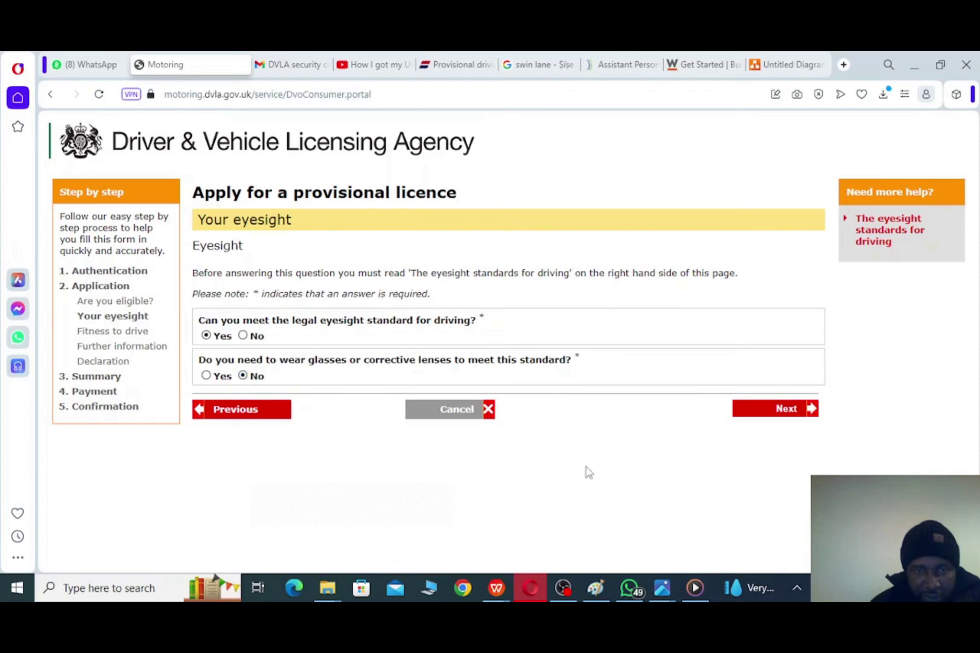
pyautogui.click(773, 411)
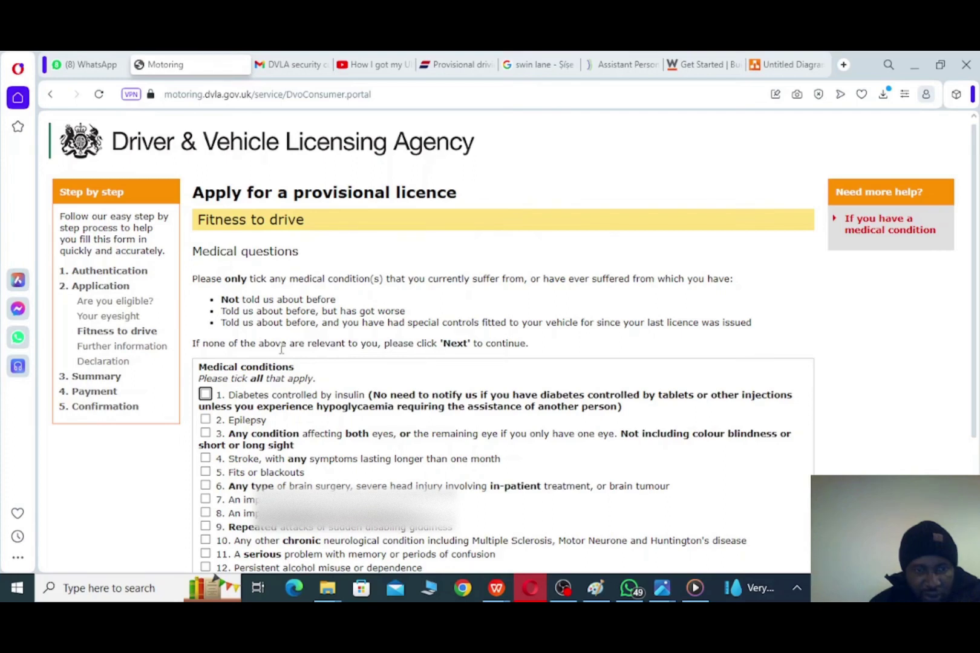
# Leave every listed medical condition unticked and confirm having none of them.
pyautogui.scroll(-3, 281, 349)
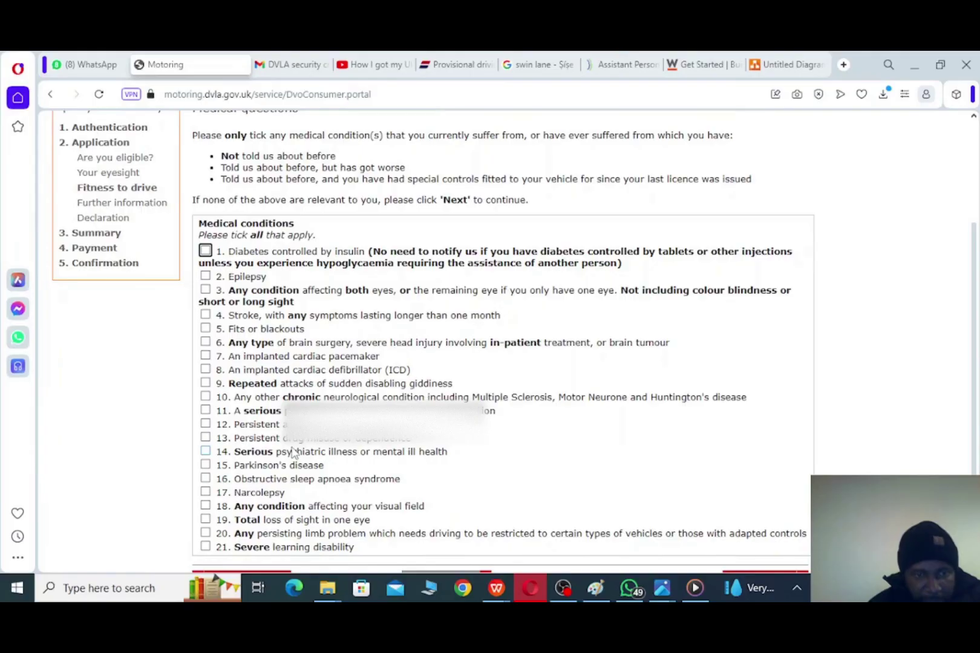
pyautogui.scroll(-1, 293, 454)
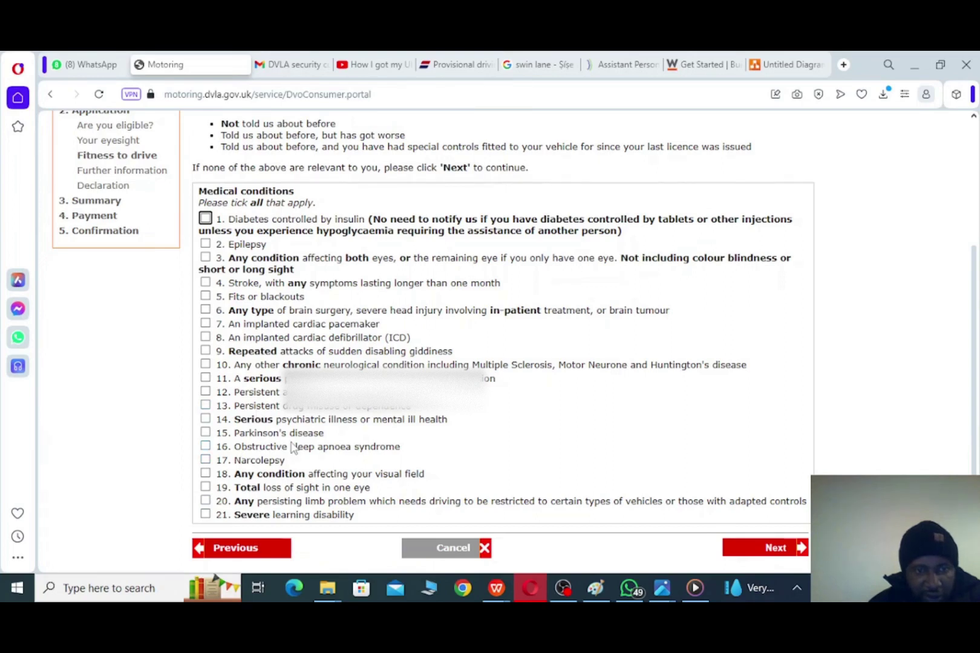
pyautogui.click(750, 550)
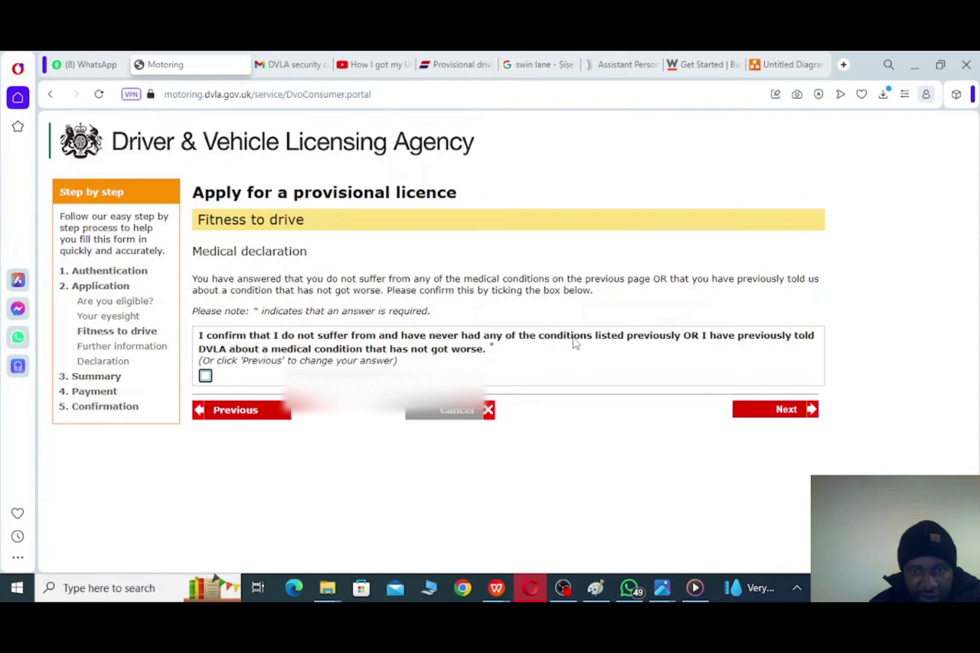
pyautogui.click(205, 377)
pyautogui.click(770, 415)
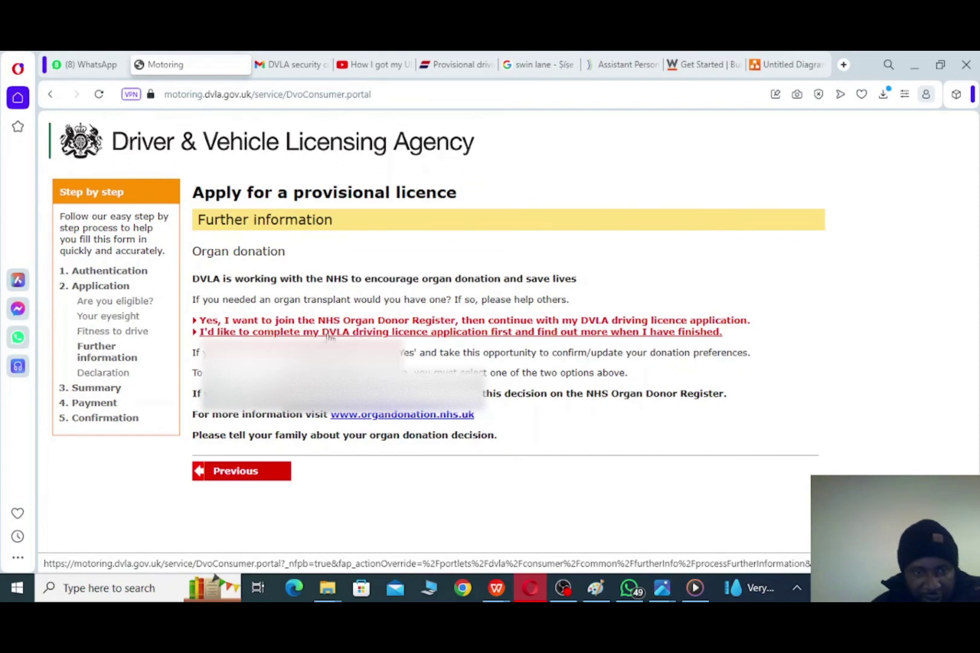
# Postpone organ donor registration, enter the suggested confirmation email address, and accept the declaration.
pyautogui.click(330, 333)
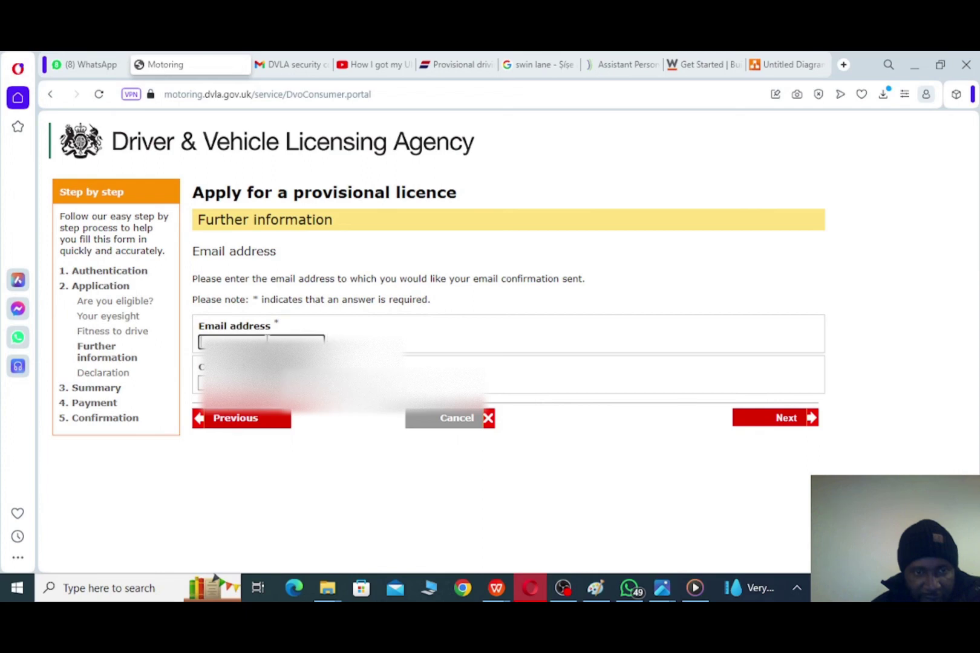
pyautogui.write('g')
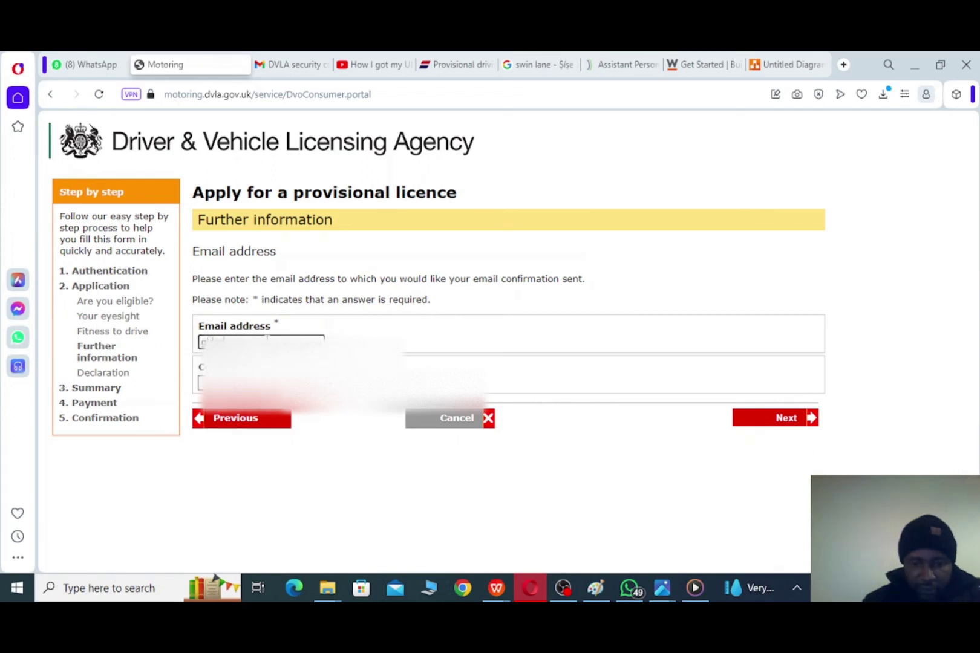
pyautogui.press('Down')
pyautogui.press('Return')
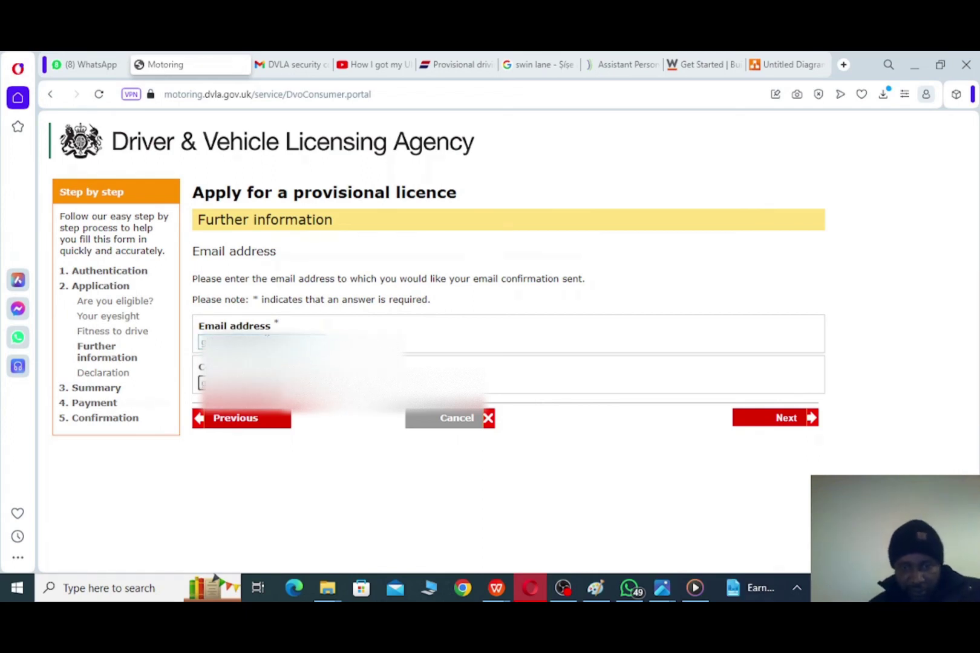
pyautogui.click(752, 421)
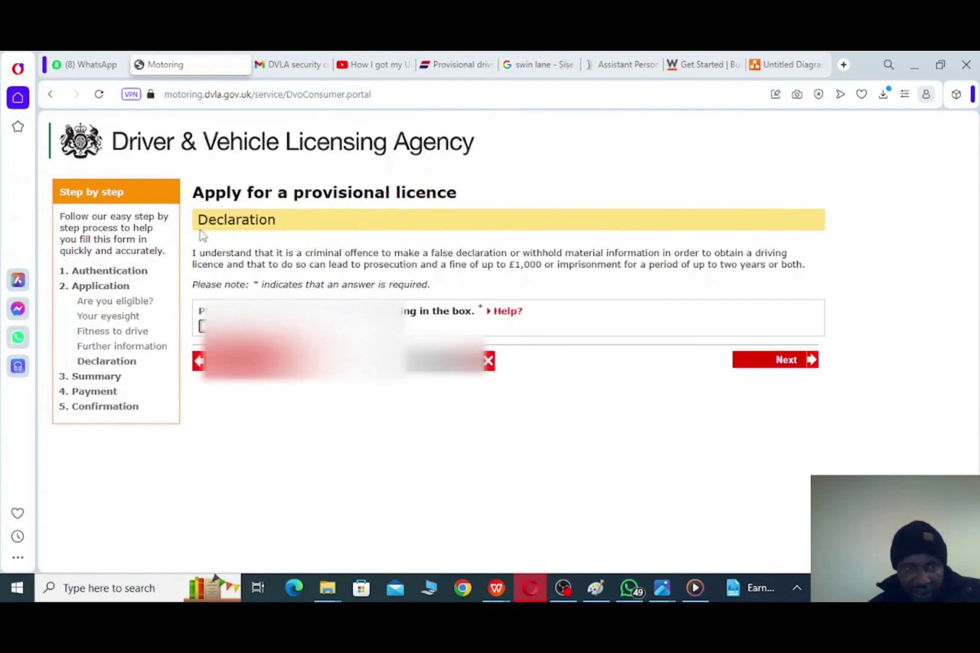
pyautogui.click(205, 327)
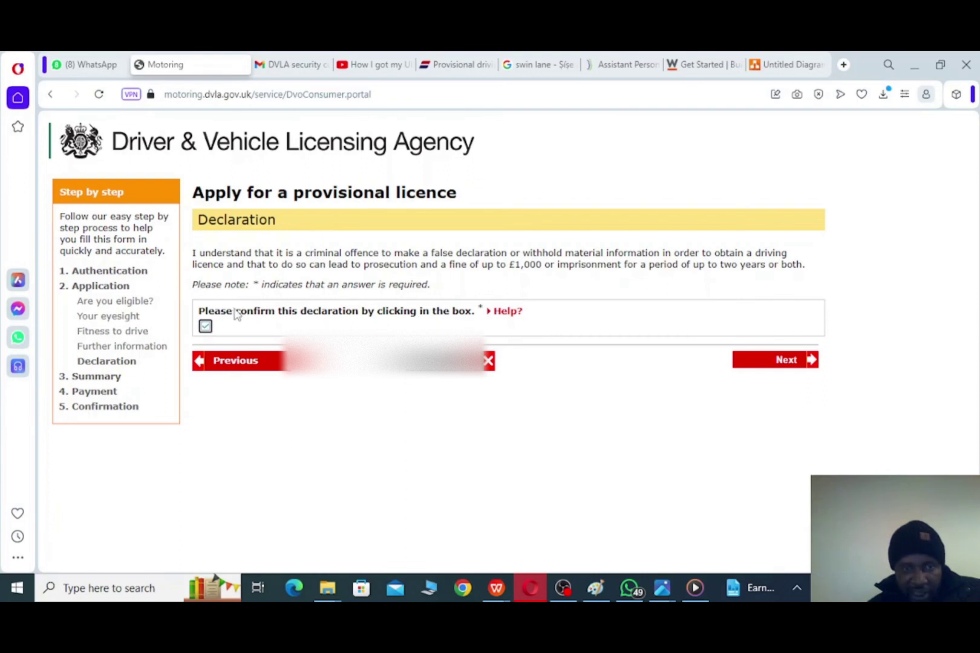
pyautogui.click(774, 367)
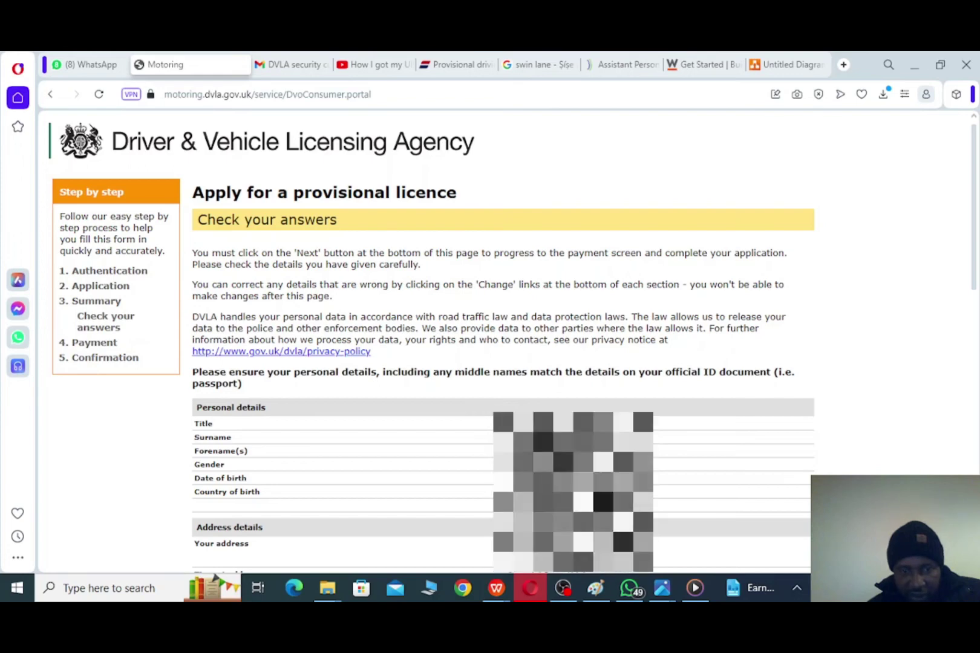
# Scroll through the Check your answers summary and proceed to the £34.00 card payment.
pyautogui.scroll(-7, 502, 339)
pyautogui.scroll(-3, 502, 338)
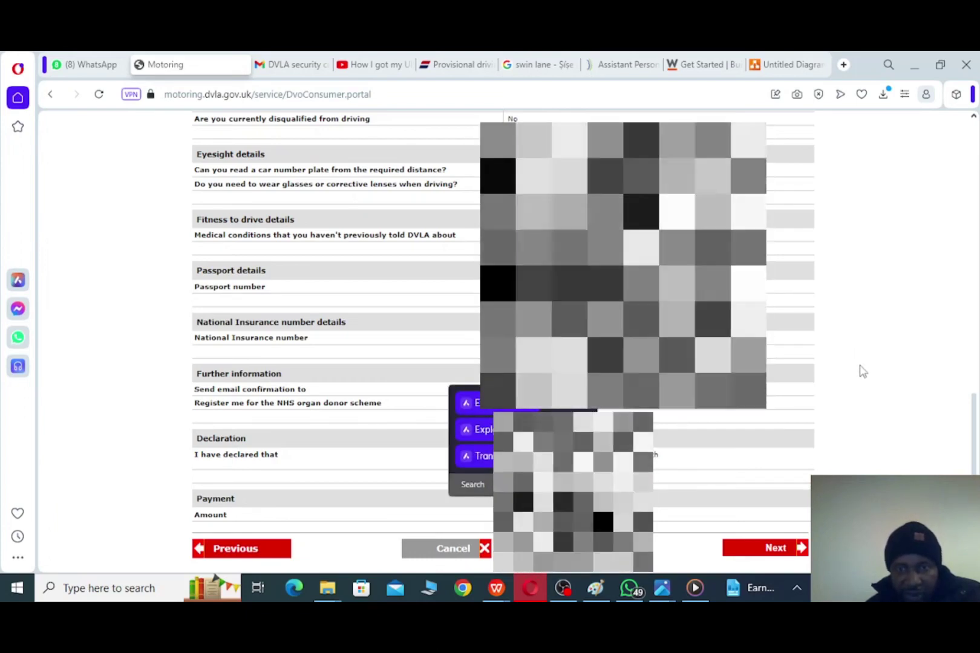
pyautogui.click(859, 370)
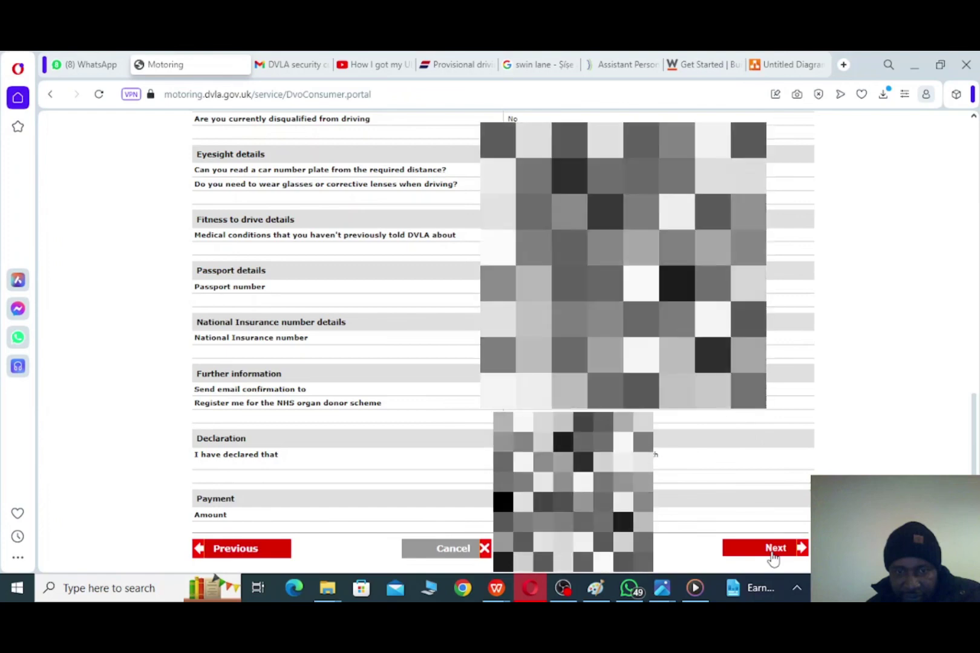
pyautogui.click(773, 556)
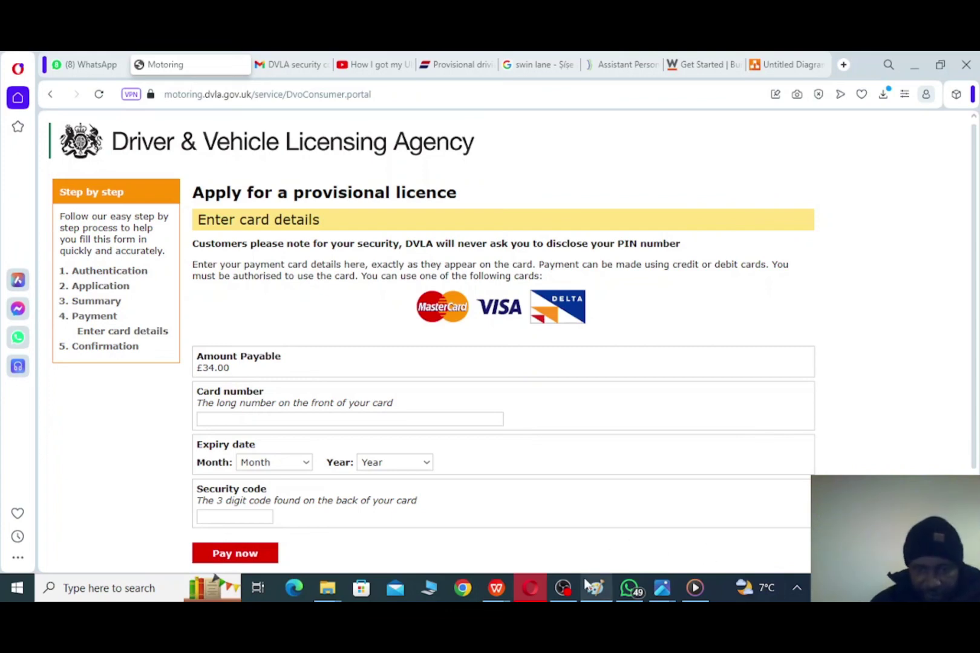
# Pay the £34.00 licence fee with the entered card details.
pyautogui.scroll(-2, 403, 448)
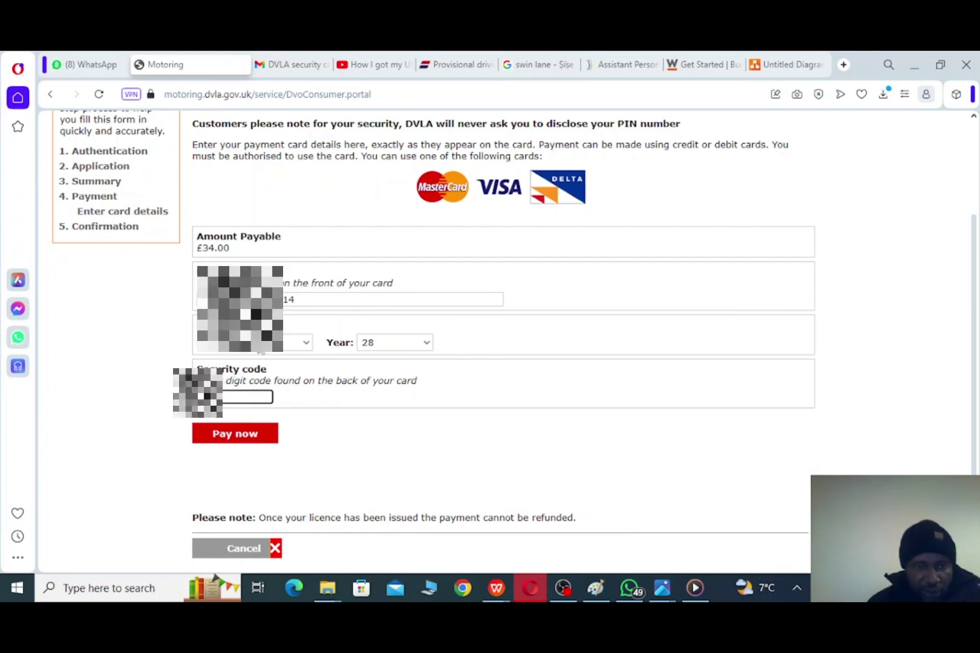
pyautogui.click(236, 436)
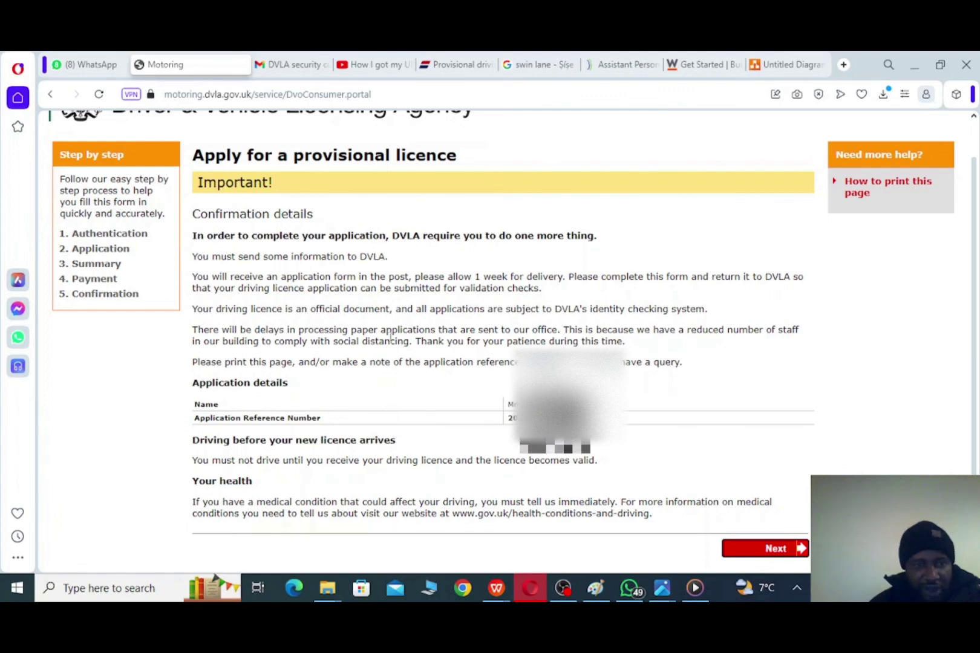
# Move on from the confirmation details page to the 'You've completed your transaction' page.
pyautogui.scroll(1, 328, 321)
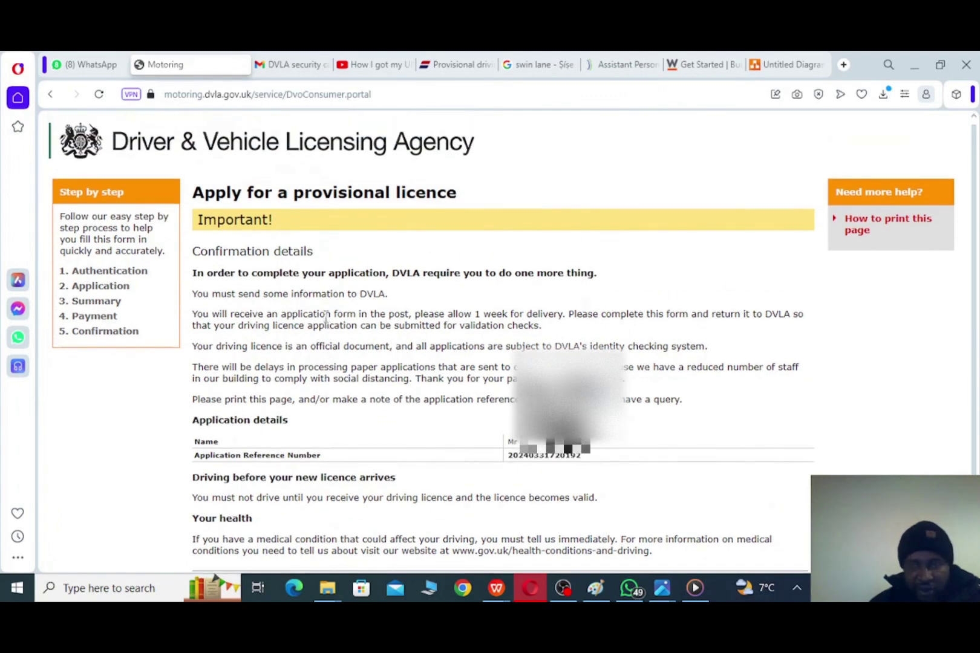
pyautogui.scroll(-1, 327, 319)
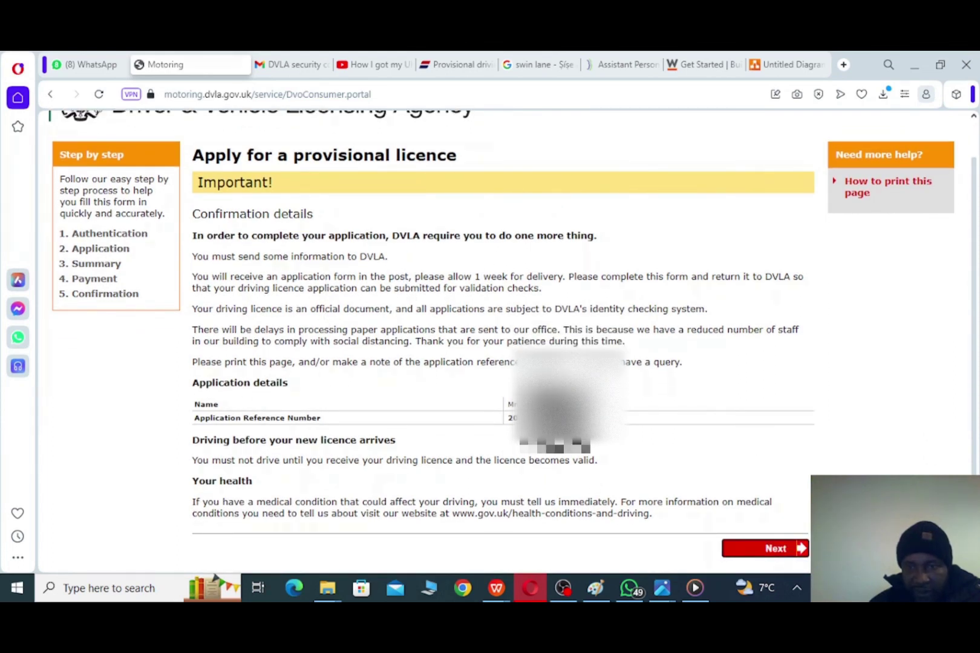
pyautogui.click(765, 549)
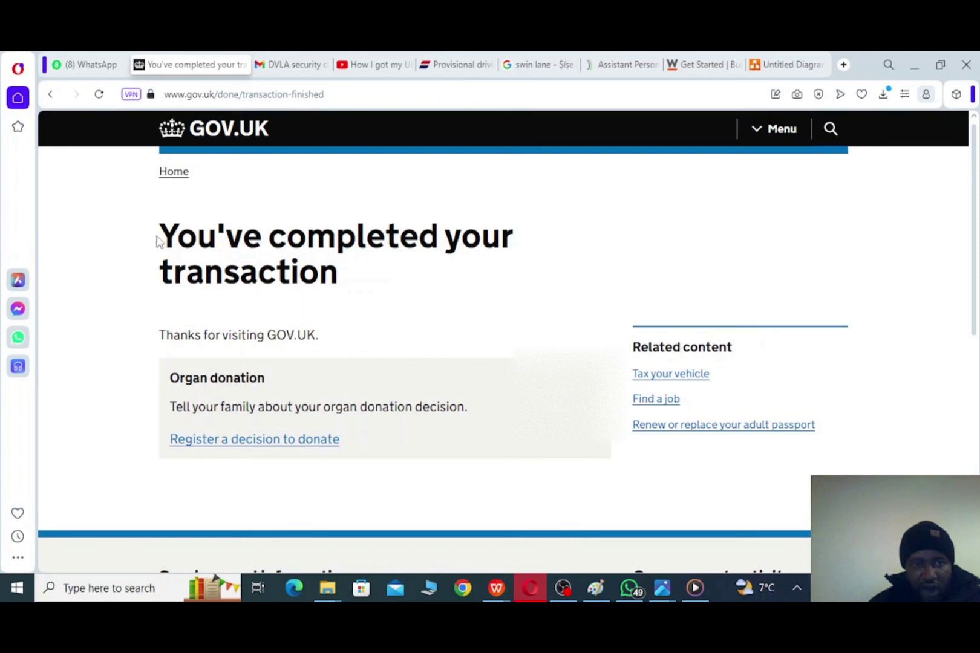
pyautogui.moveTo(156, 241); pyautogui.dragTo(349, 283)
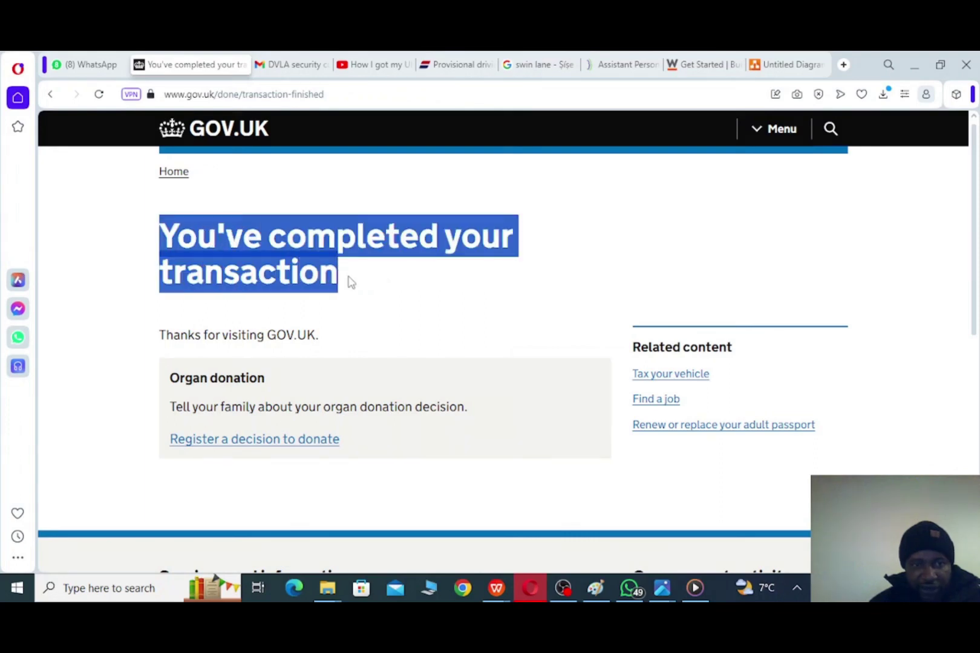
pyautogui.click(367, 317)
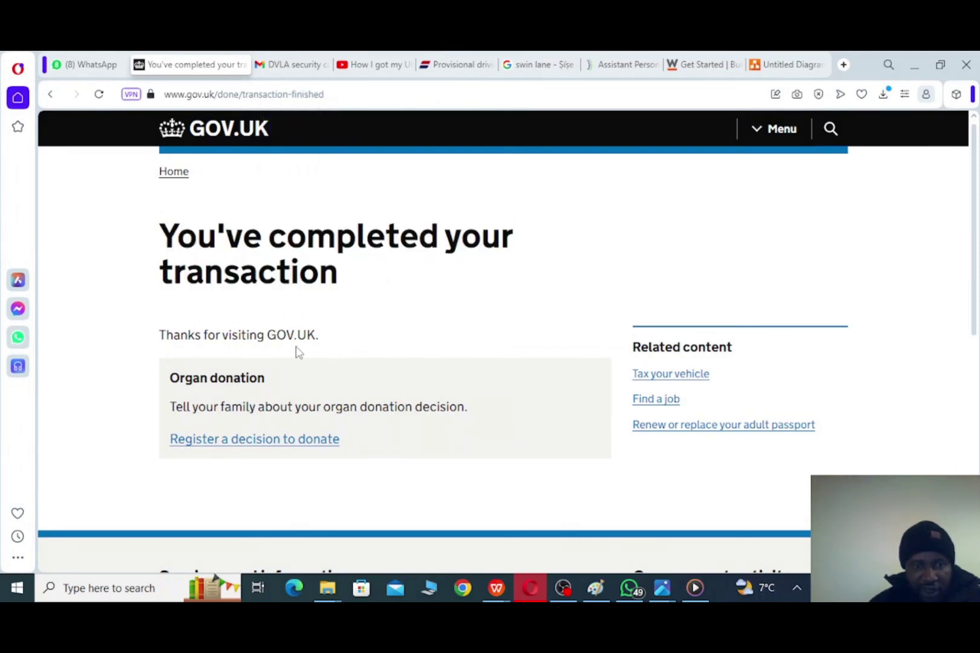